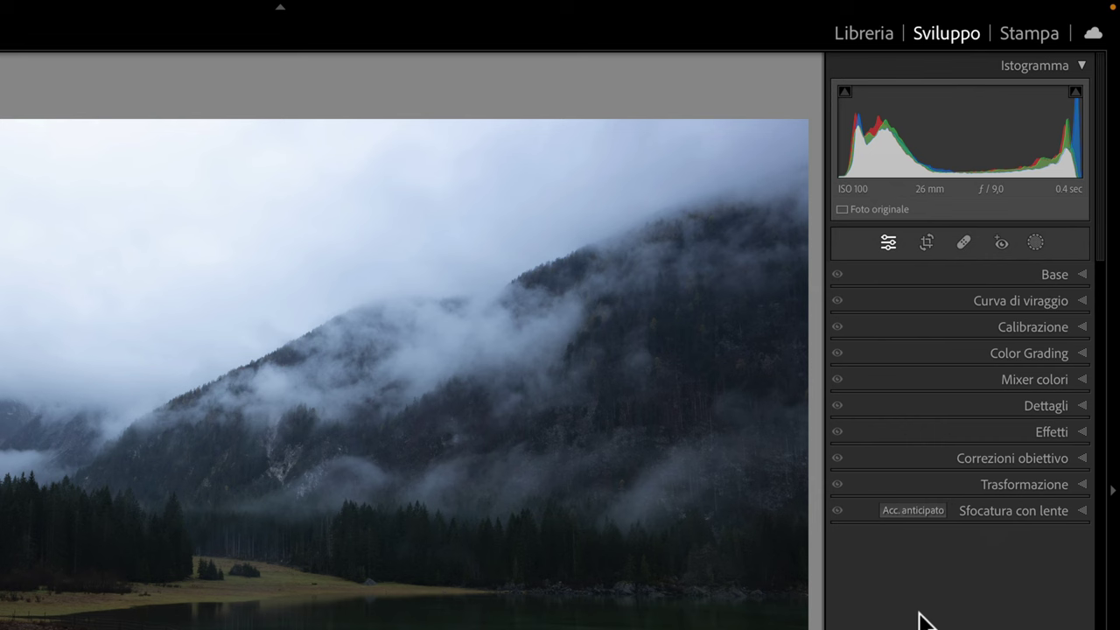
Expand the Basic panel and adjust Temp to 7,006 and Tint to +2.
left_click(1082, 274)
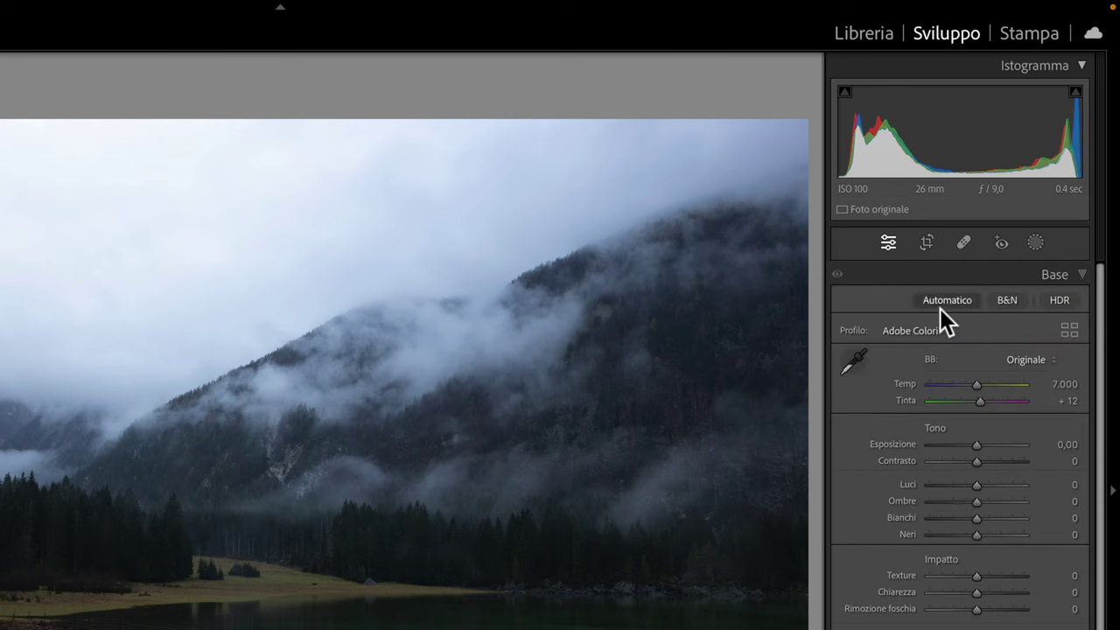
left_click_drag(977, 385, 952, 385)
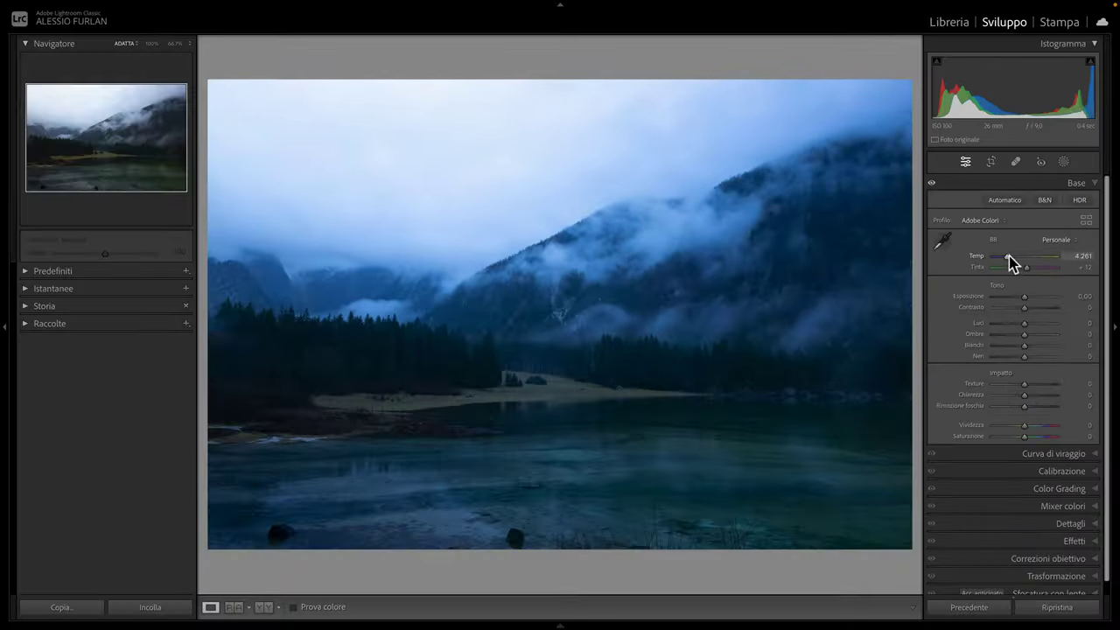
mouse_move(1010, 262)
left_mouse_down()
mouse_move(1040, 262)
mouse_move(1008, 256)
left_mouse_up()
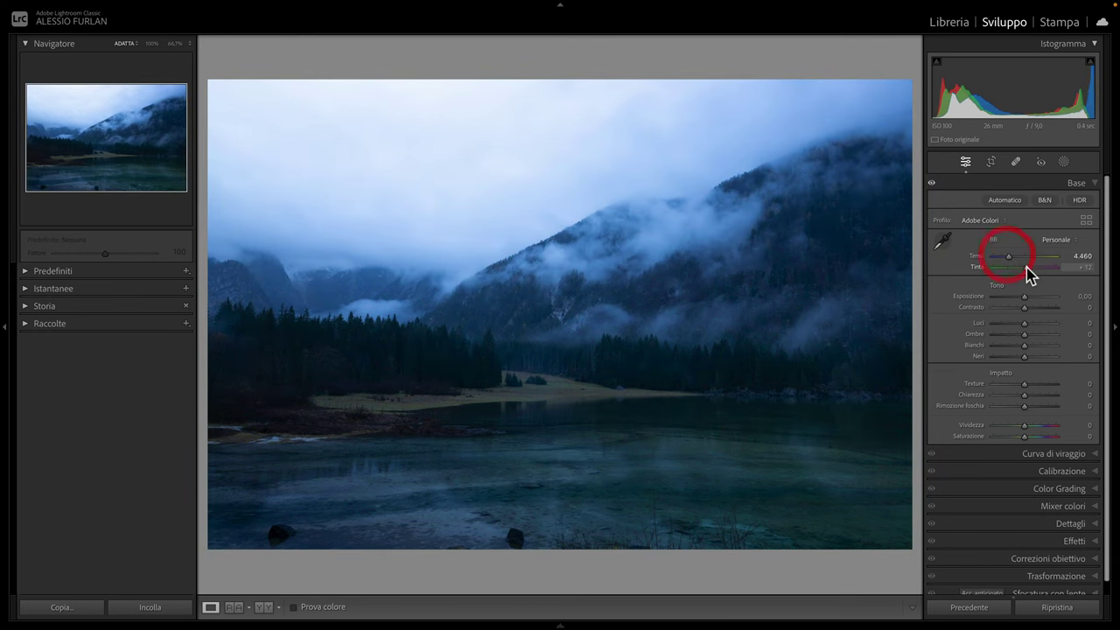
left_click_drag(1031, 265, 1026, 265)
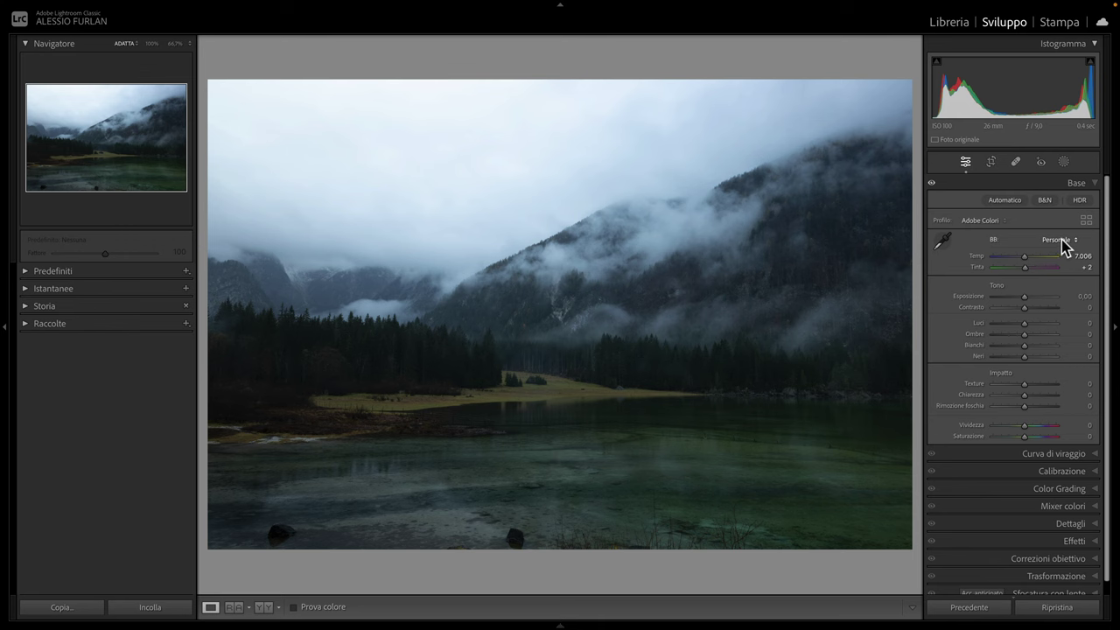
Try the Originale, Automatico and Nuvoloso presets, then settle on Ombreggiatura (Temp 7,500, Tint +10).
left_click(1059, 240)
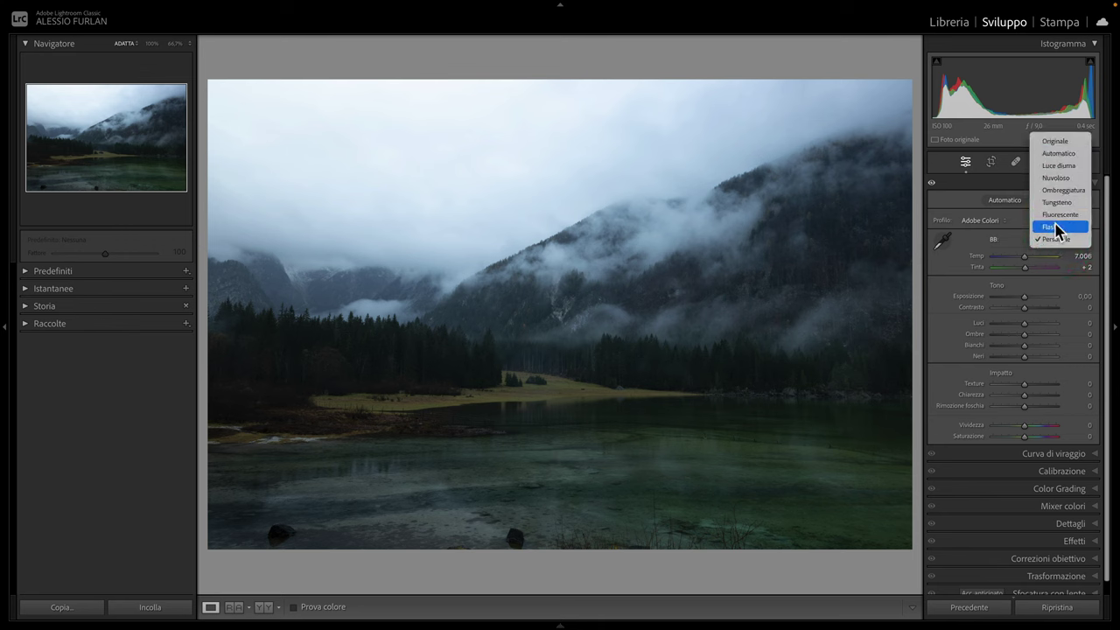
left_click(1055, 141)
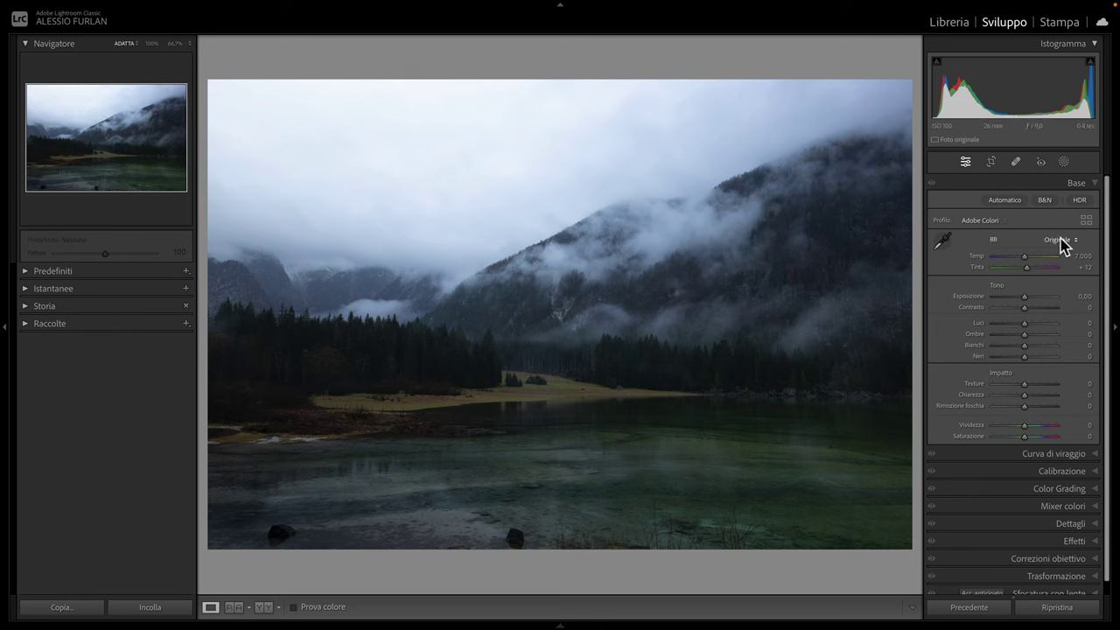
left_click(1060, 241)
left_click(1061, 252)
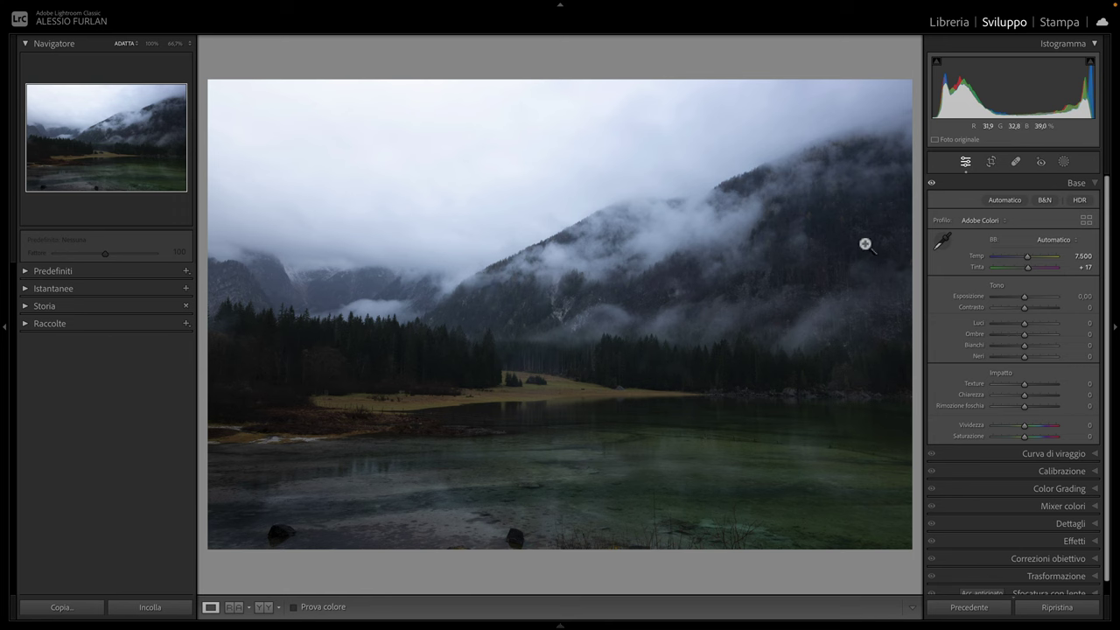
left_click(1059, 241)
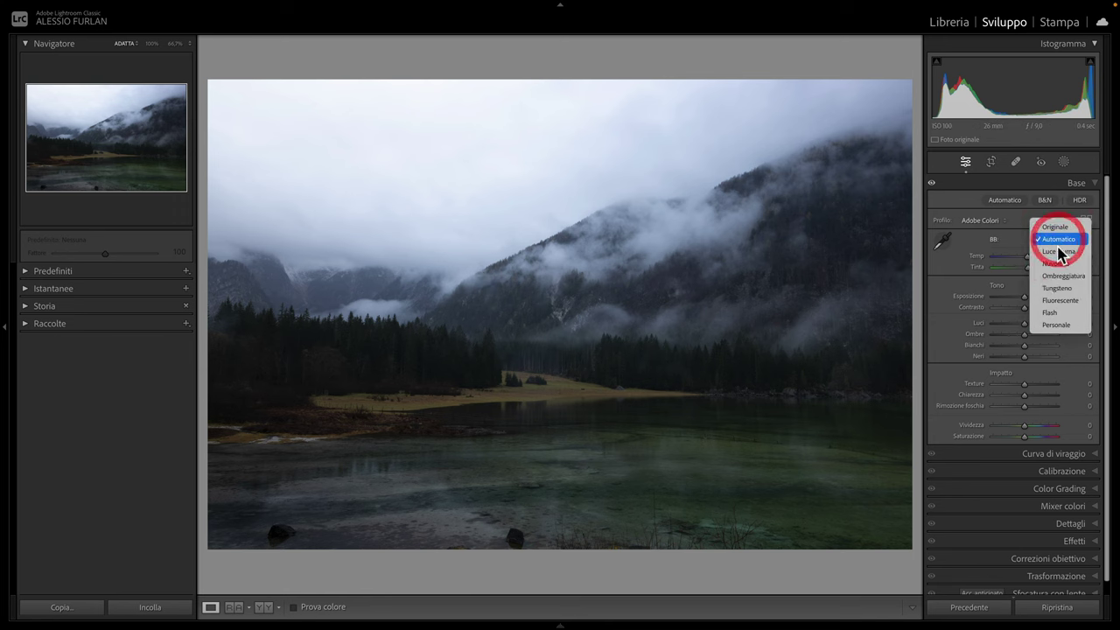
left_click(1057, 266)
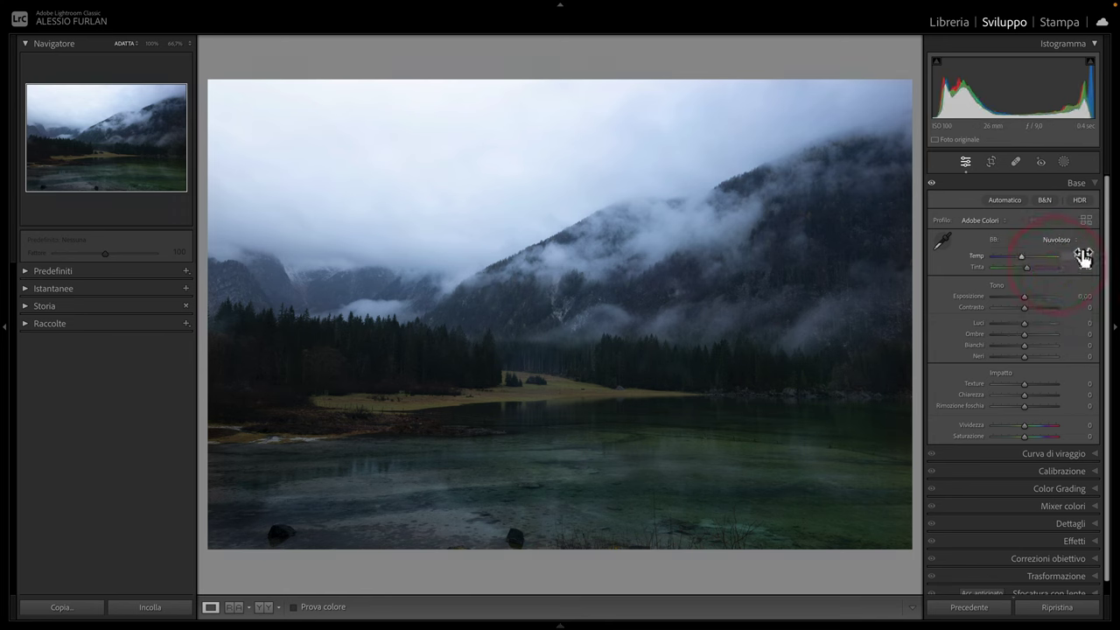
left_click(1060, 241)
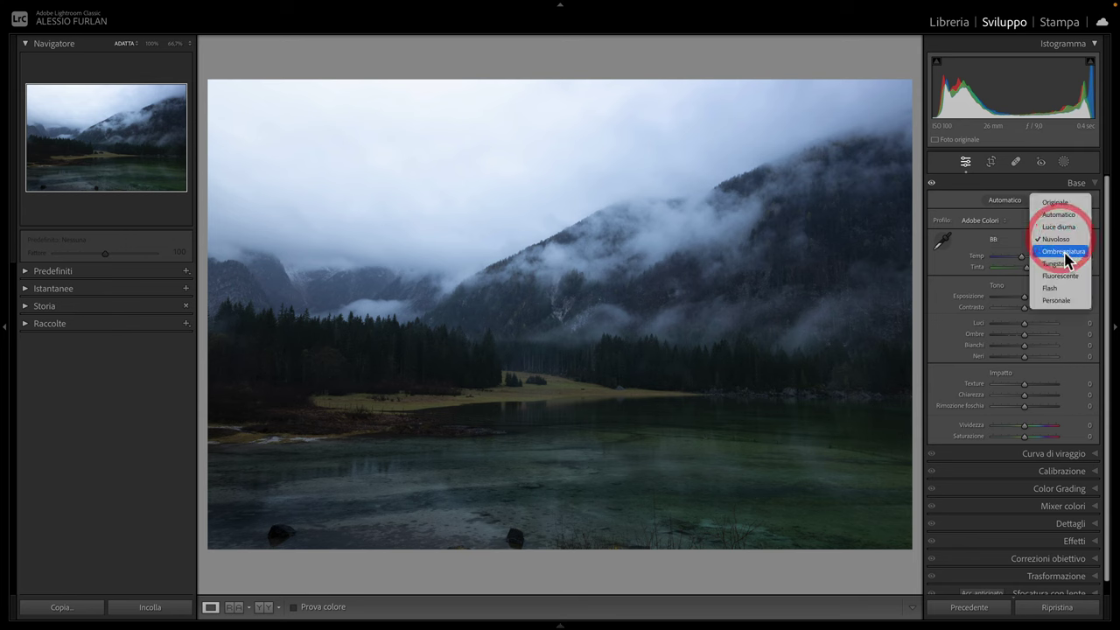
left_click(1065, 252)
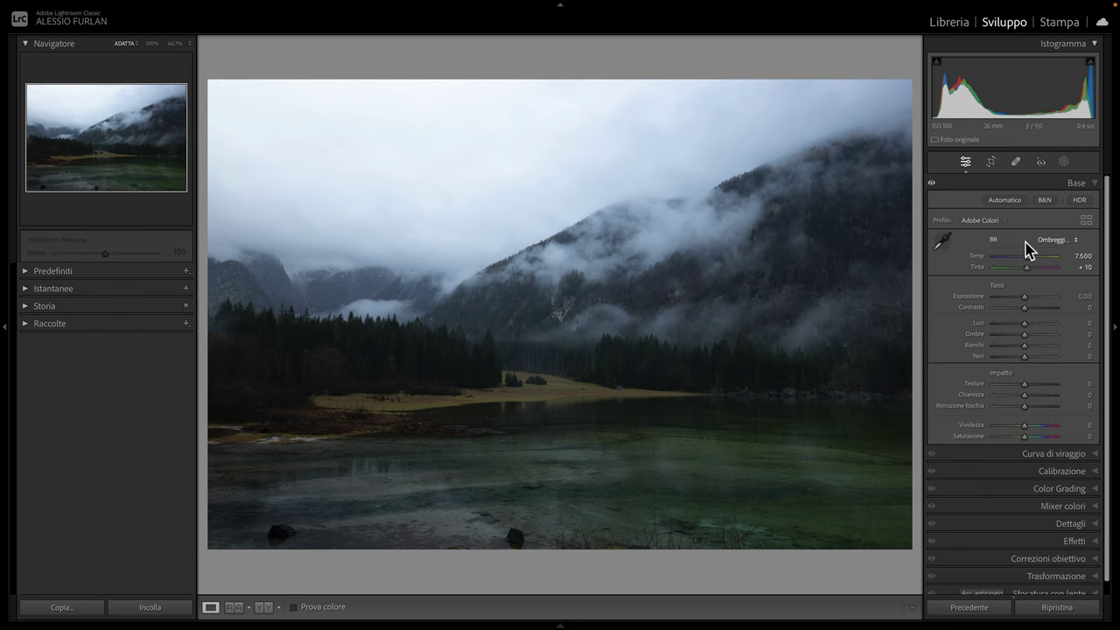
Sample a neutral grey area with the WB eyedropper, then reset to Temp 7,000, Tint +12.
left_click(944, 239)
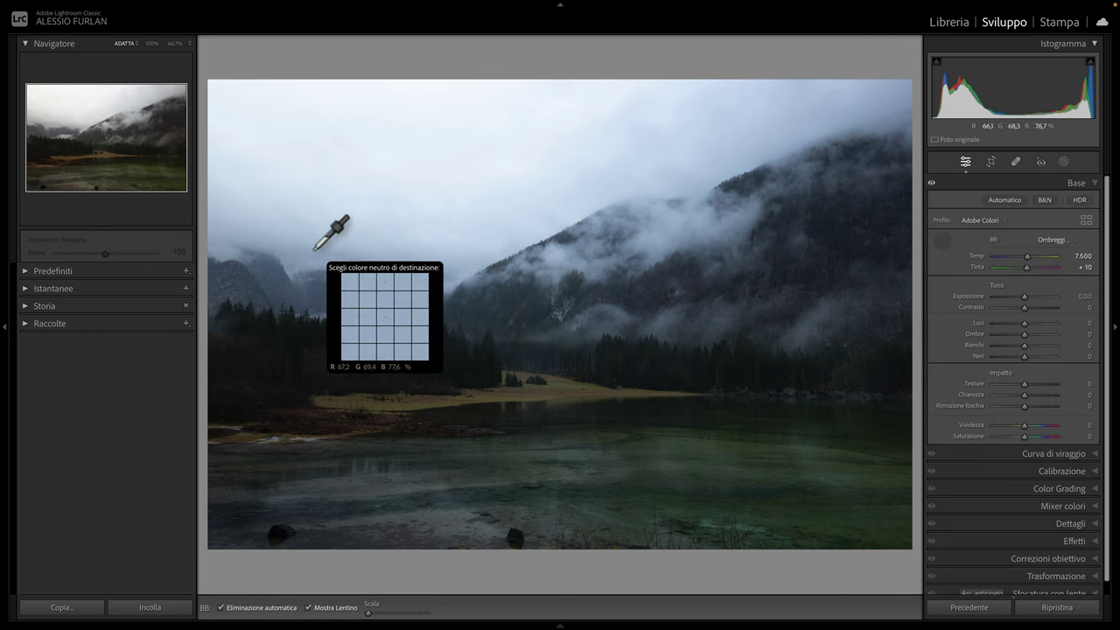
left_click(323, 247)
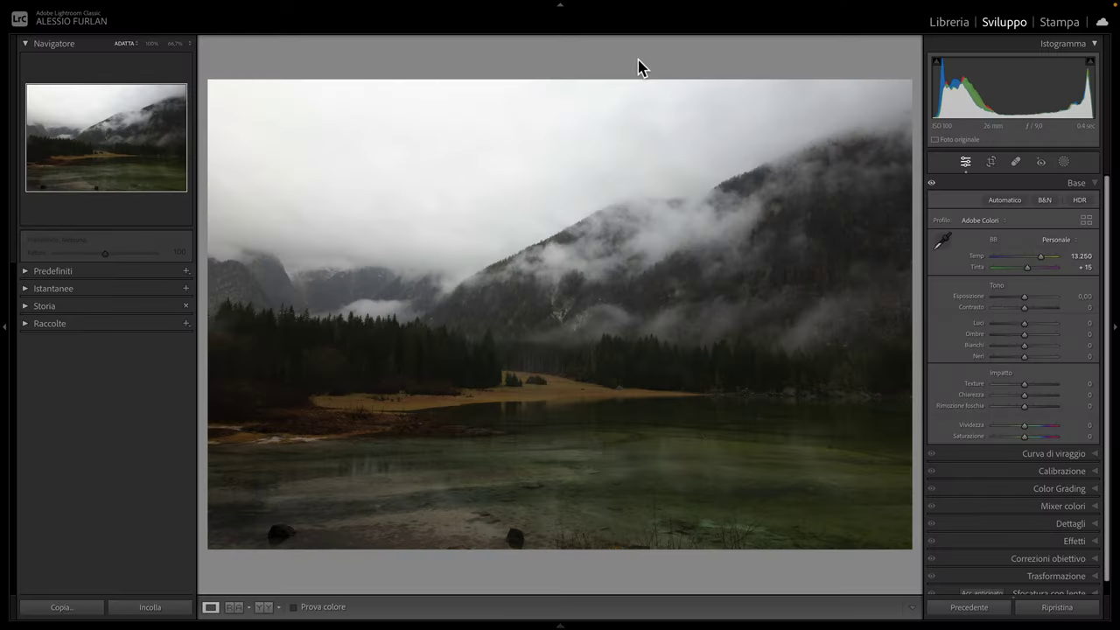
left_click(1060, 607)
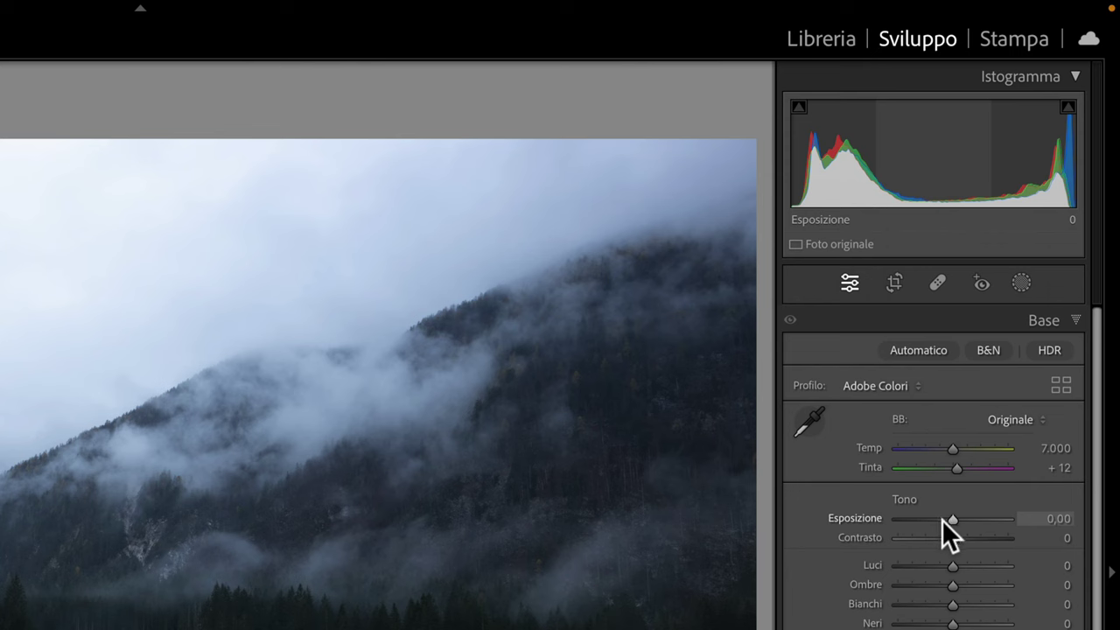
Drag Esposizione to −2.50, Temp to 12,884 and Tint to +15.
left_click_drag(952, 518, 924, 518)
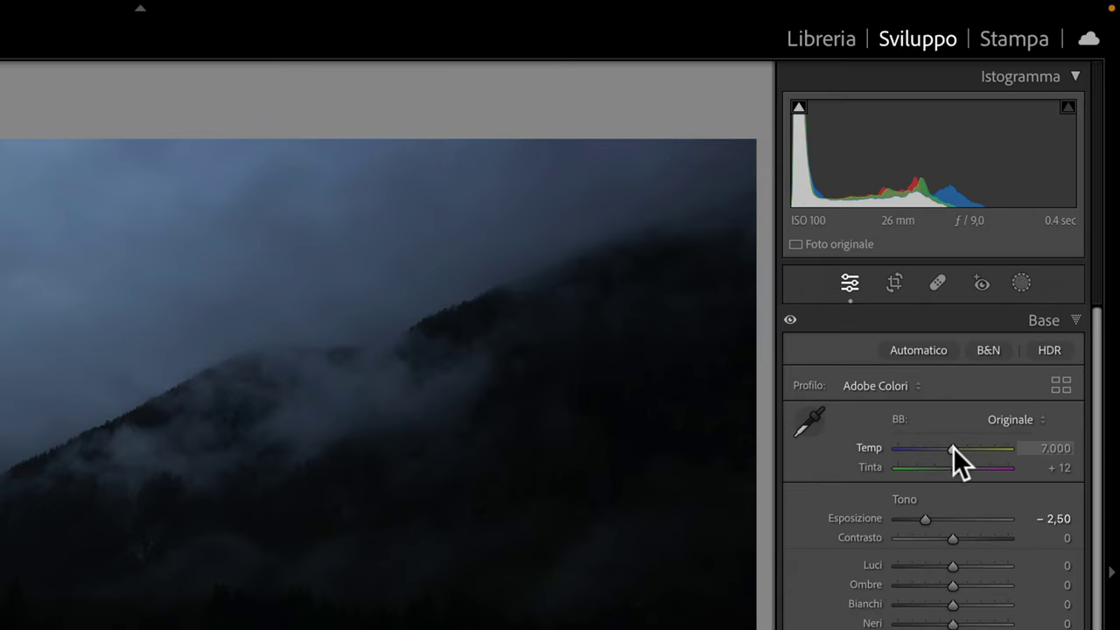
left_click_drag(953, 447, 981, 447)
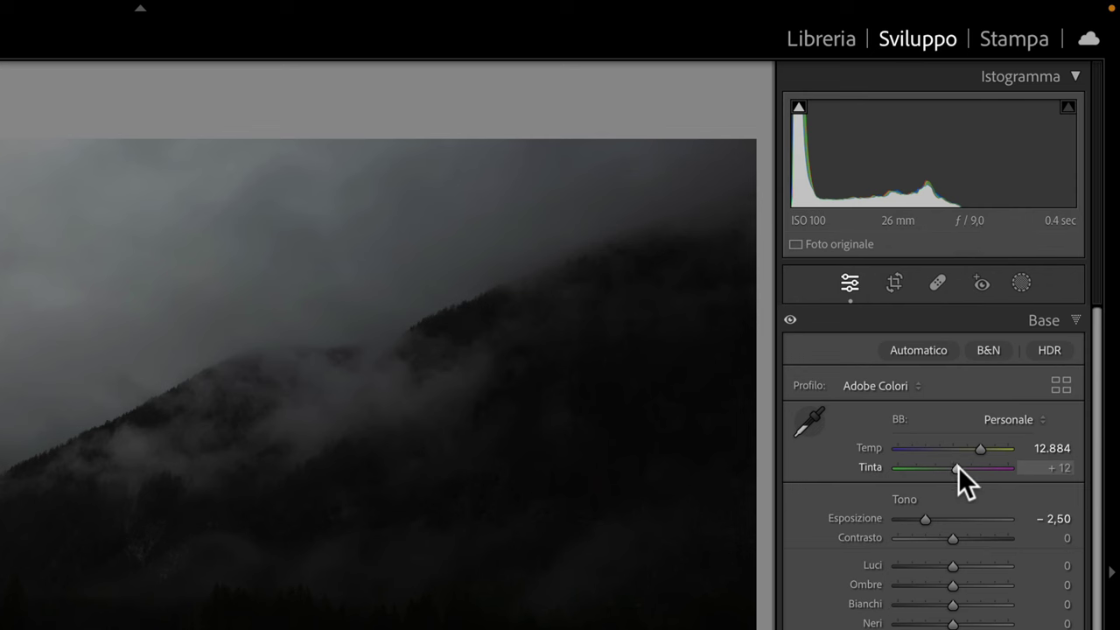
mouse_move(958, 469)
left_mouse_down()
mouse_move(984, 465)
mouse_move(944, 466)
mouse_move(959, 466)
left_mouse_up()
Reset exposure to 0, compare before/after with the Base panel switch, then reset to Temp 7,000, Tint +12.
double_click(855, 518)
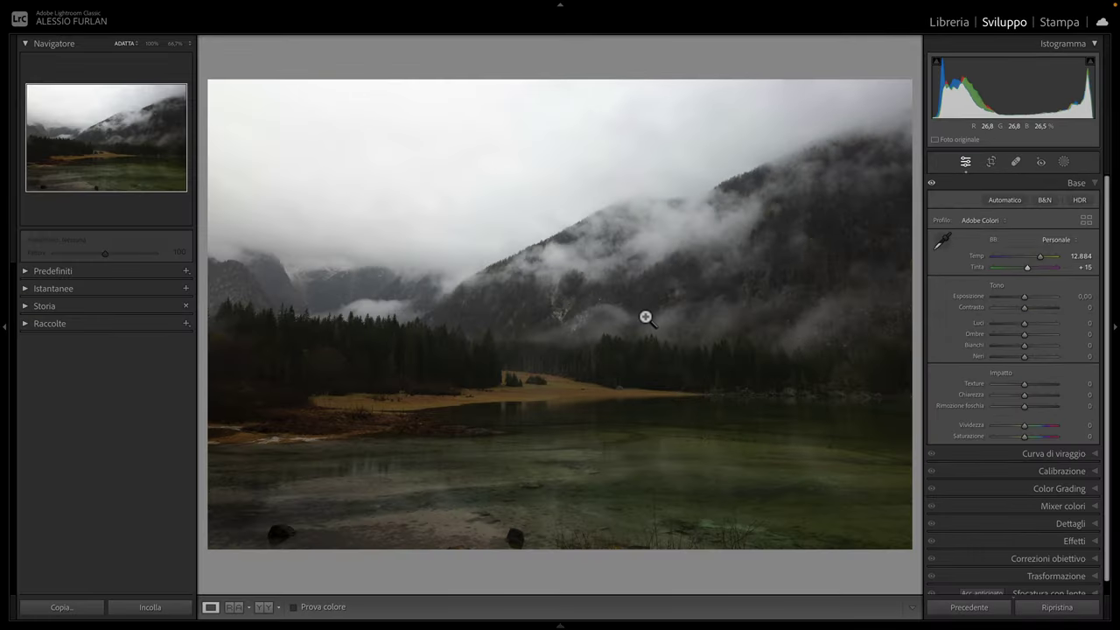
left_click(932, 184)
left_click(932, 185)
left_click(932, 185)
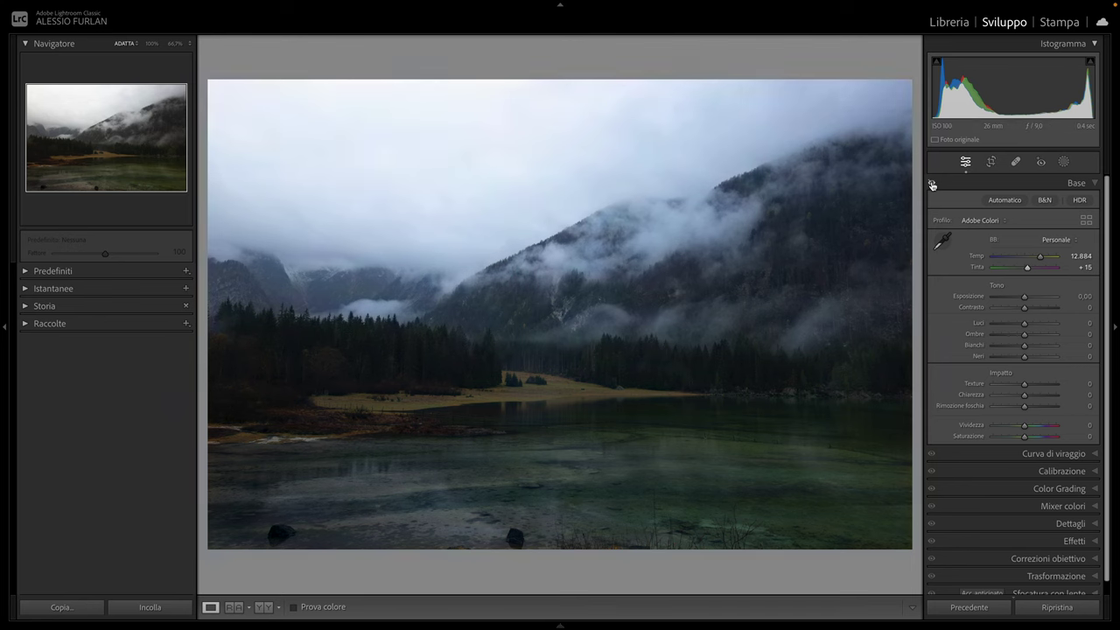
left_click(931, 184)
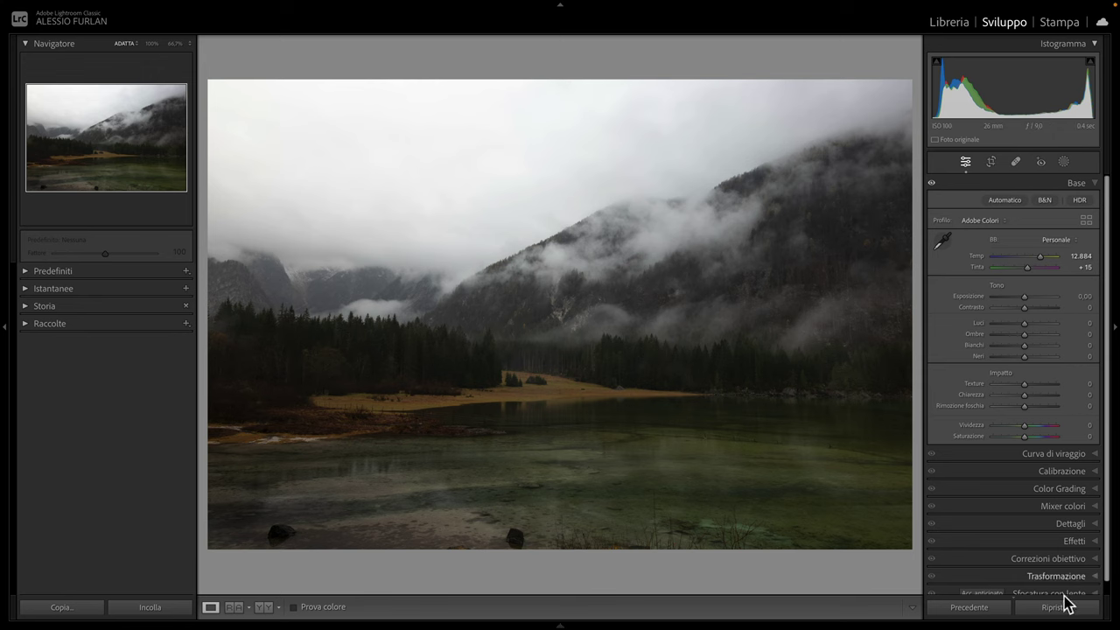
left_click(1061, 607)
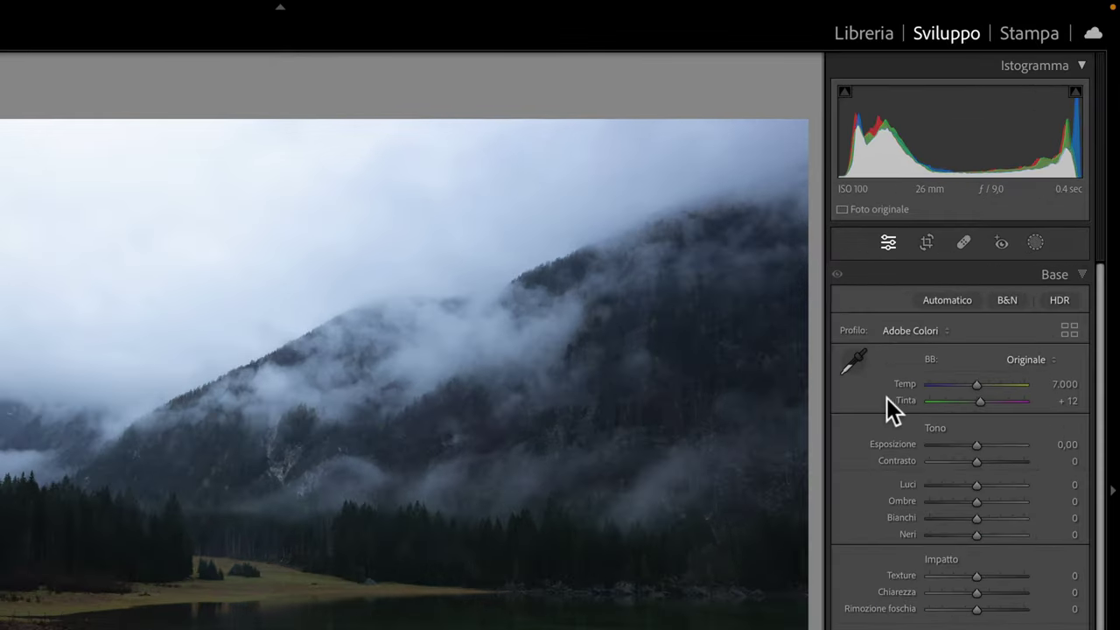
Select the Temp value field and activate the neutral-point white-balance picker with W.
left_click(1068, 384)
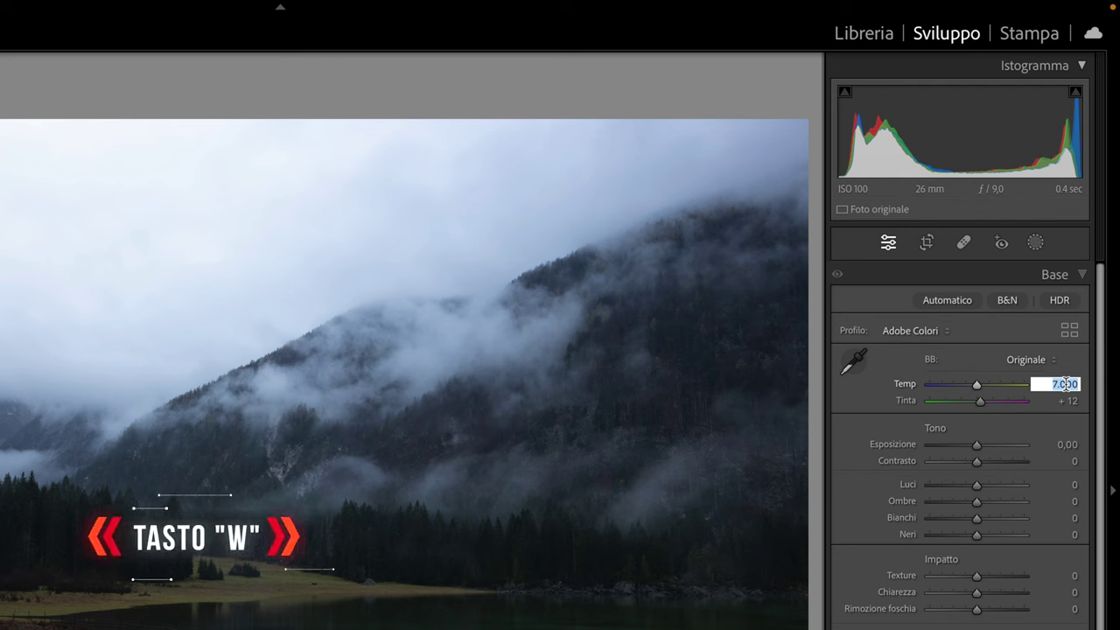
key("w")
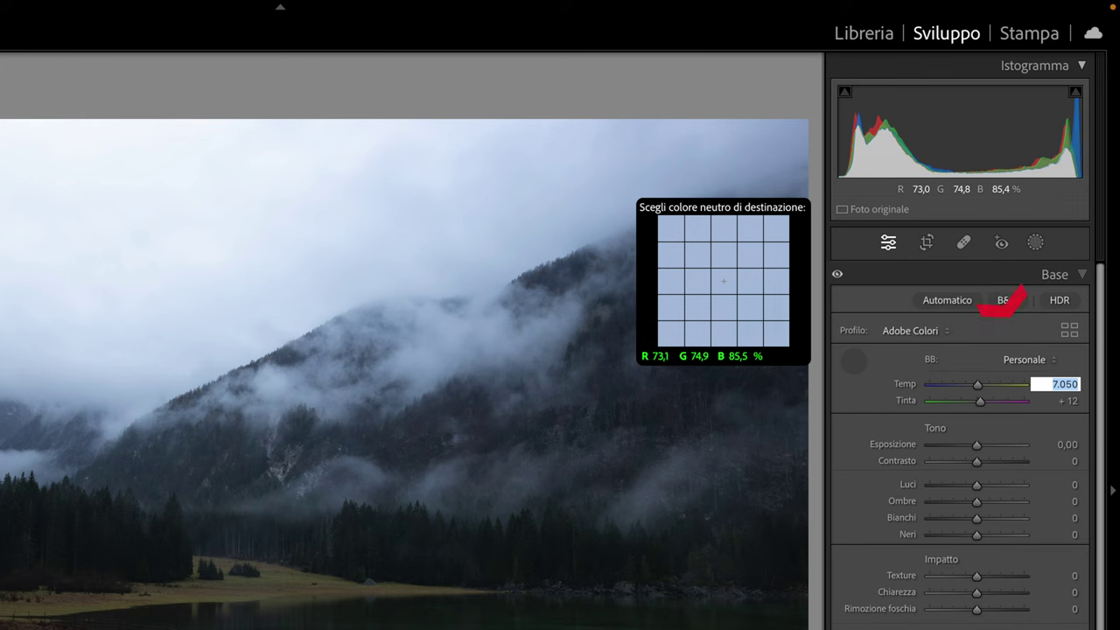
Nudge Temp with the arrow keys, then enter 15100 to warm the photo strongly.
key("Down")
key("Up")
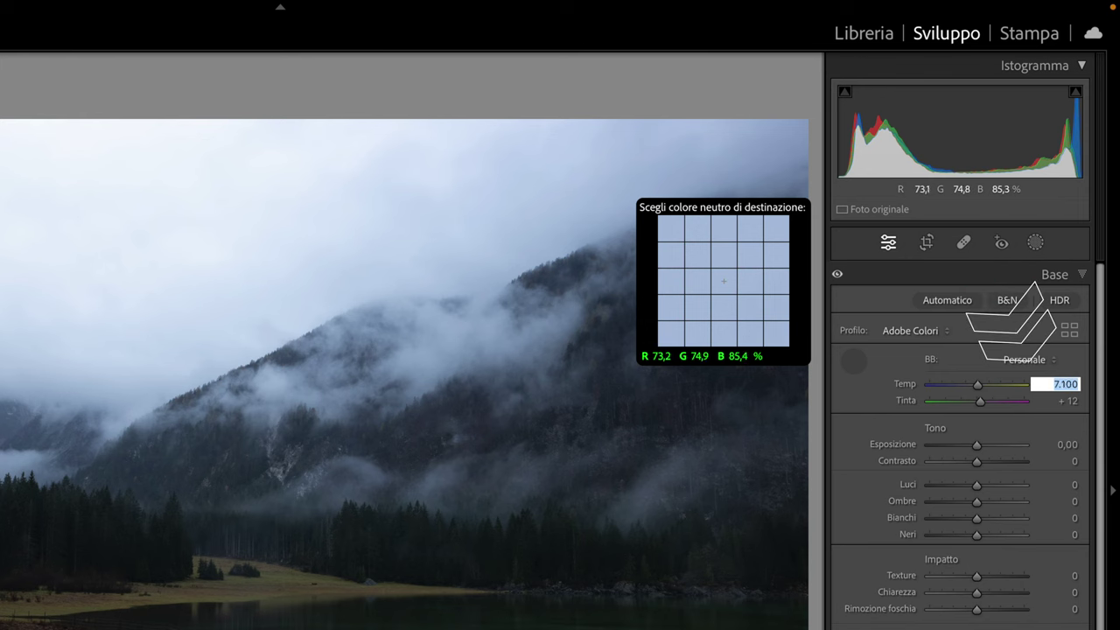
key("Up")
key("Up")
key("Up")
key("Up")
key("Up")
key("Up")
key("Up")
key("Up")
key("Up")
key("Up")
key("Up")
key("Up")
key("Up")
key("Up")
key("Up")
key("Up")
key("Up")
key("Up")
key("Up")
key("Up")
key("Up")
key("Up")
key("Up")
key("Up")
key("Up")
key("Up")
key("Up")
key("Up")
key("Up")
key("Up")
key("Up")
key("Up")
key("Up")
key("Up")
key("Up")
key("Up")
key("Up")
key("Up")
key("Up")
key("Up")
key("Up")
key("Up")
key("Up")
key("Up")
key("Up")
key("Up")
type("15100")
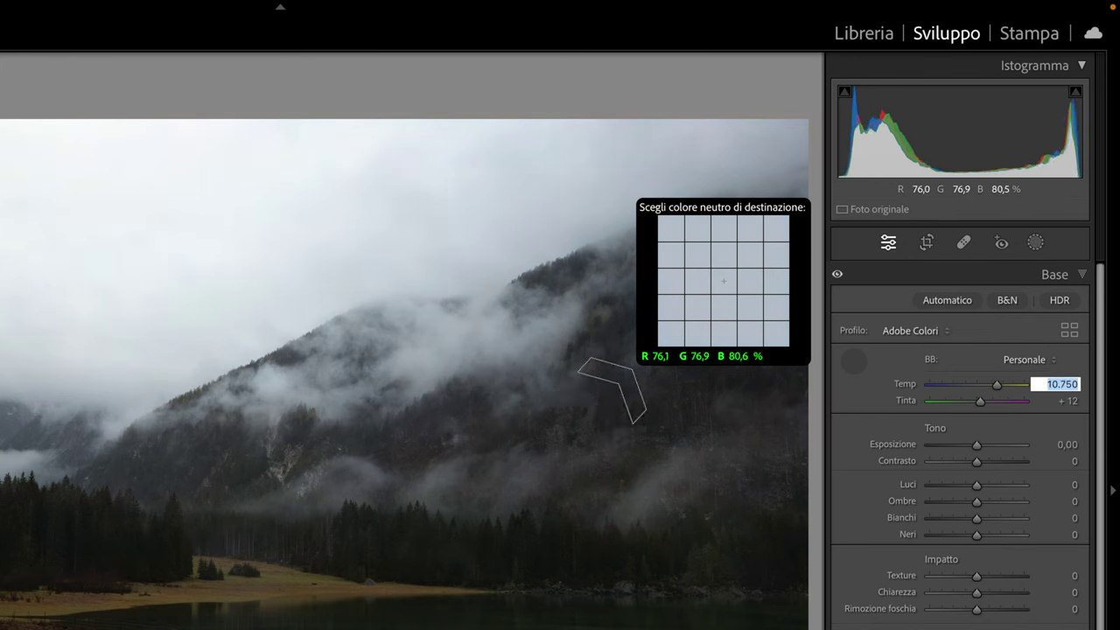
key("Return")
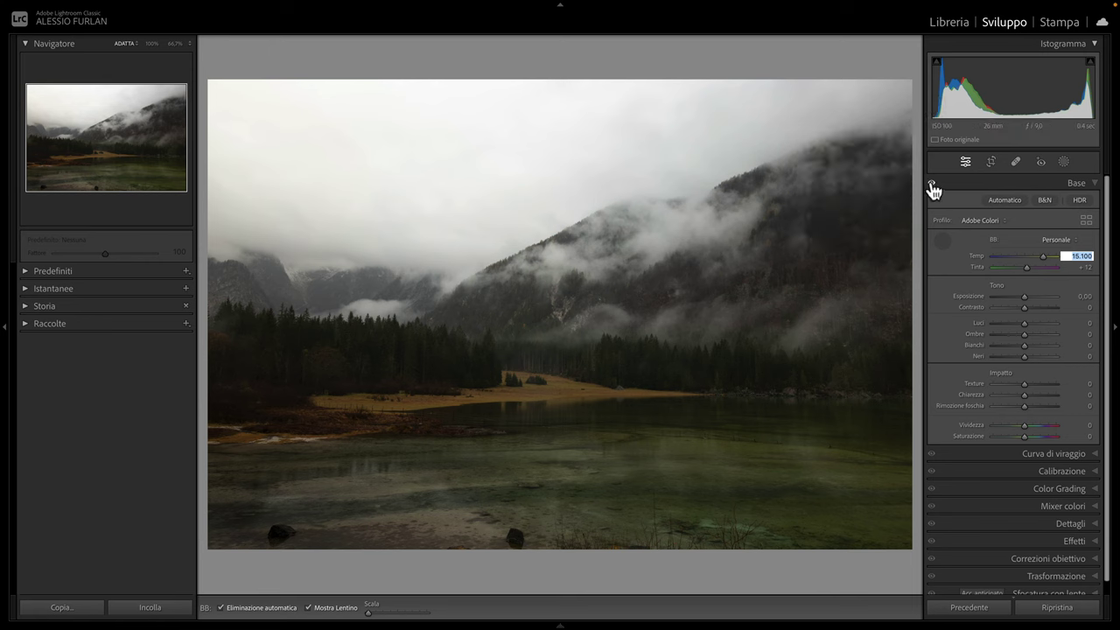
Compare before/after with the Base panel switch, then dismiss and reselect the white-balance picker.
left_click(932, 184)
left_click(932, 185)
key("w")
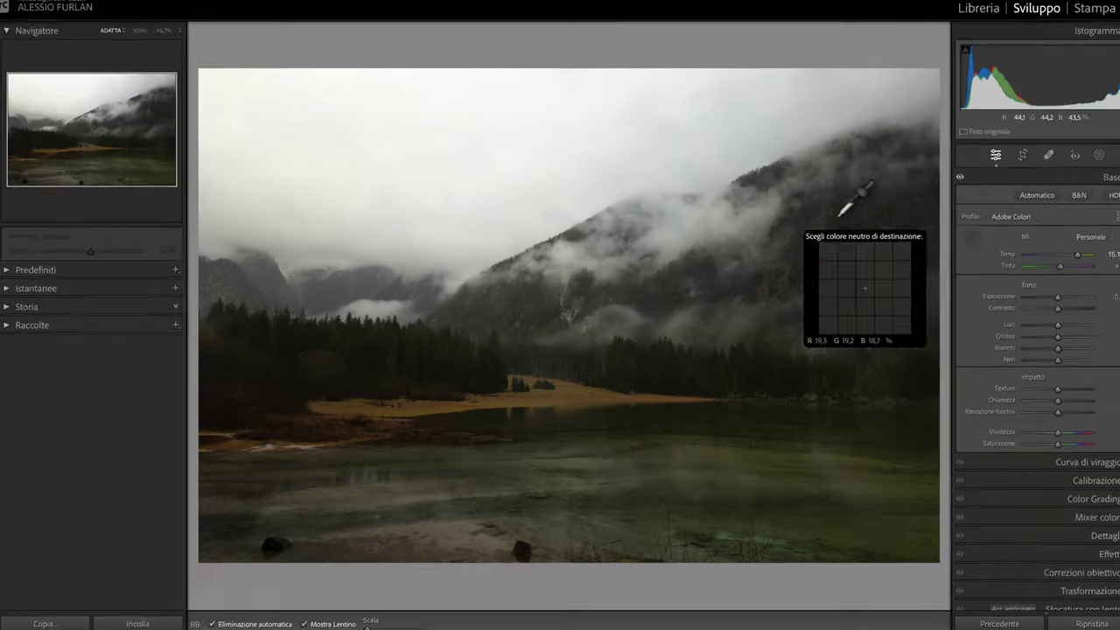
left_click(840, 210)
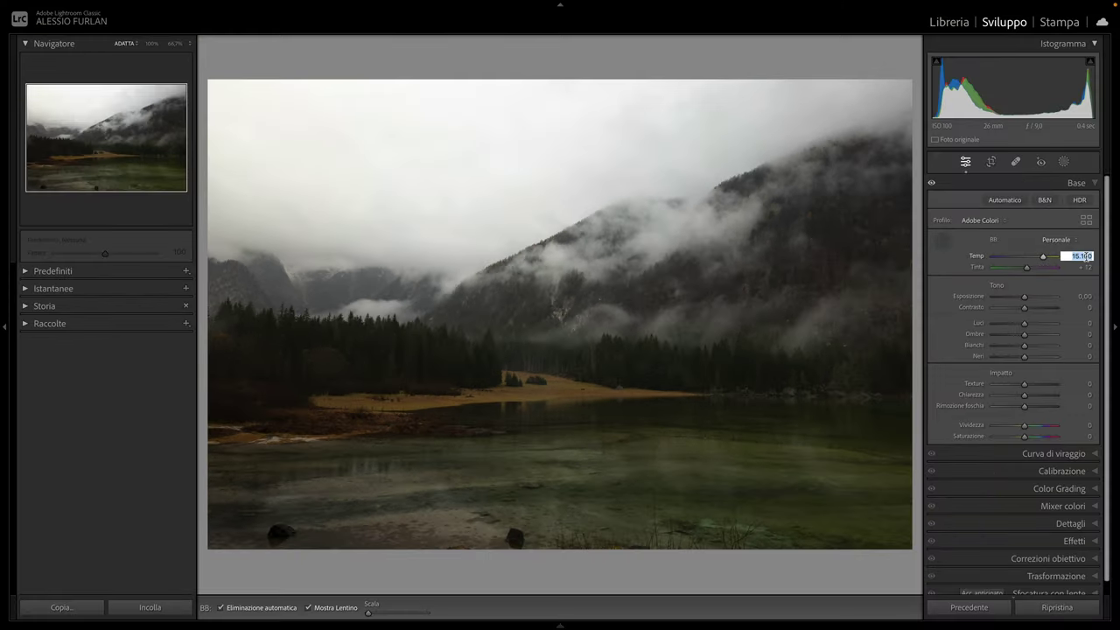
left_click(942, 241)
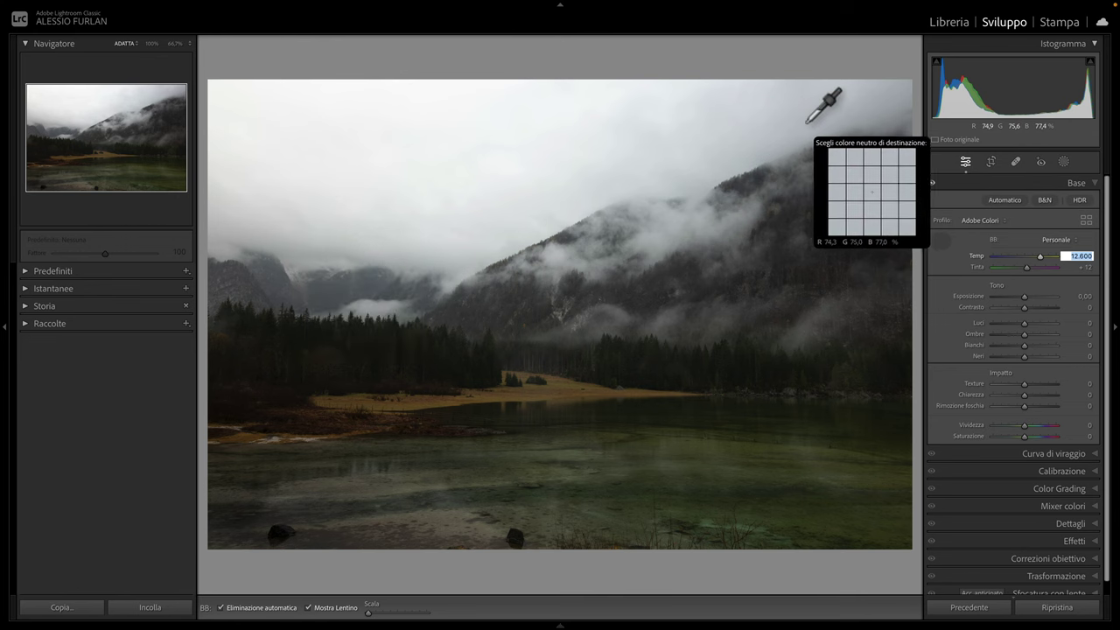
left_click(933, 185)
left_click(933, 184)
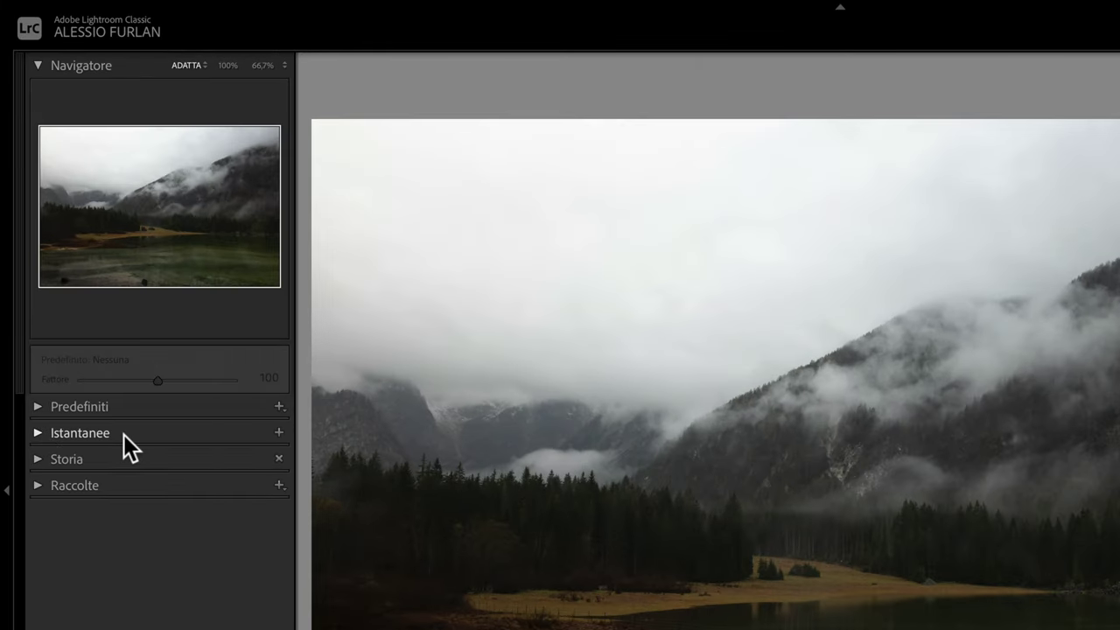
Save a snapshot named 'Bil. Bianco' capturing Temp 12,600, Tint +12.
left_click(280, 431)
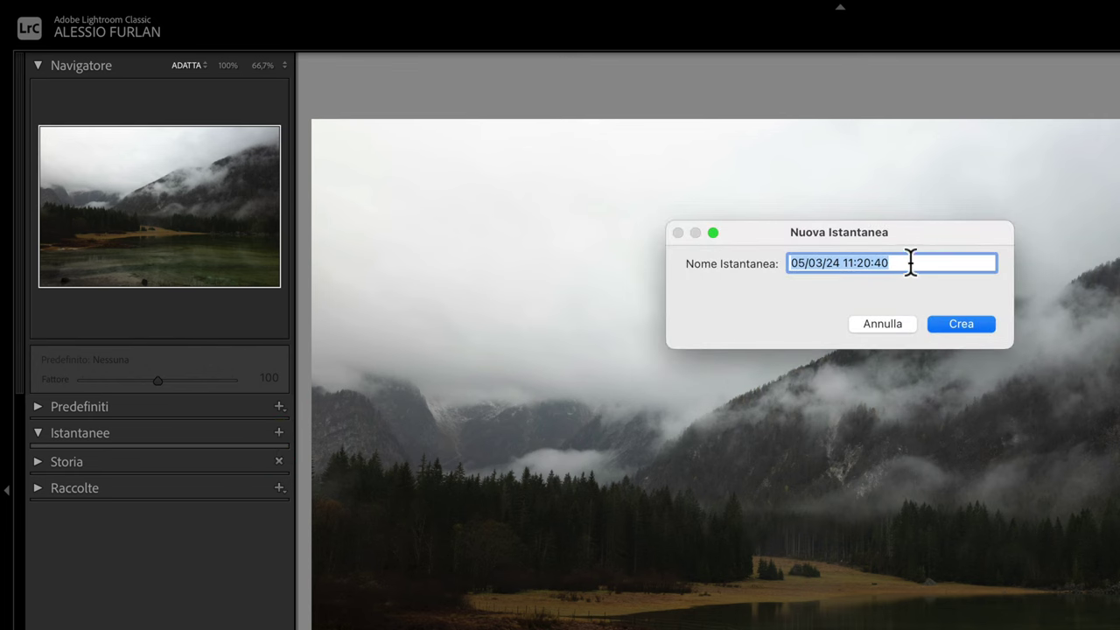
type("Bil. Bianco")
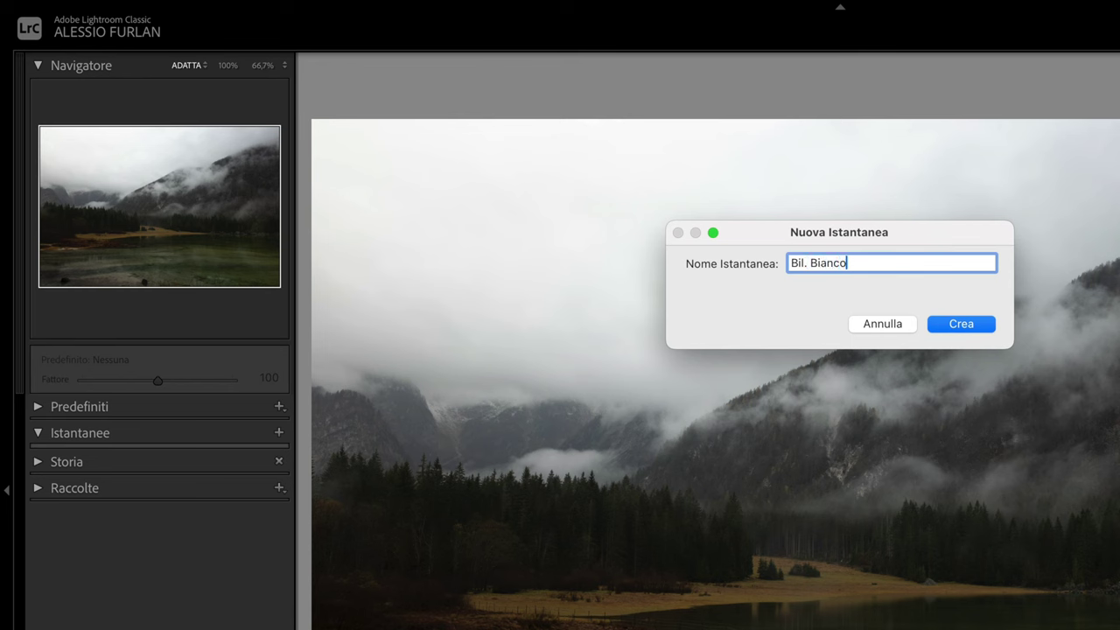
left_click(959, 323)
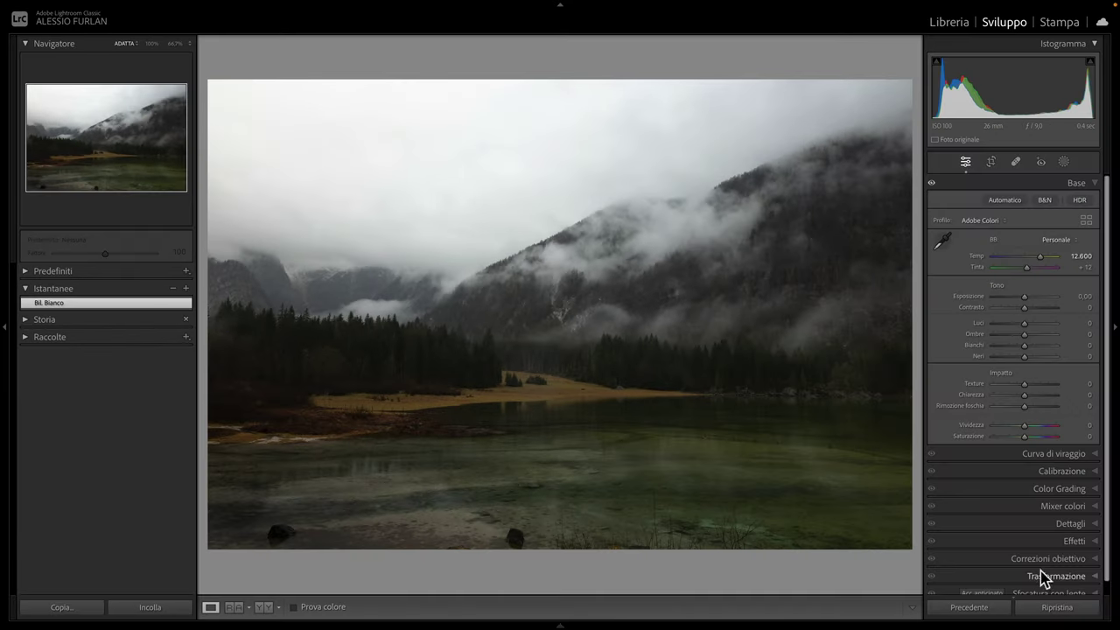
left_click(1056, 606)
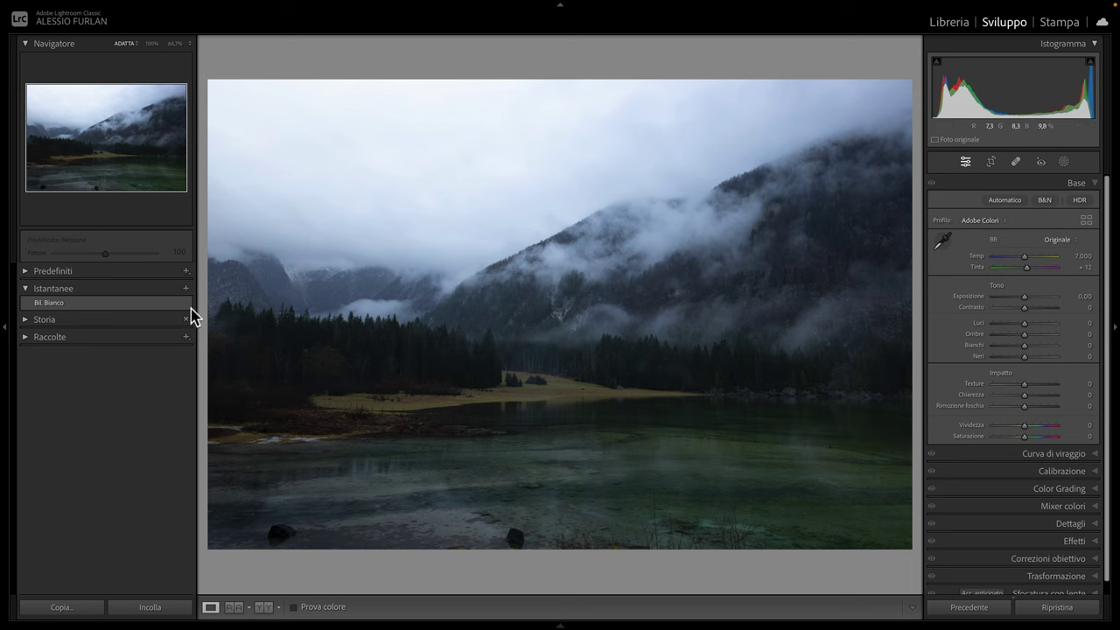
left_click(65, 303)
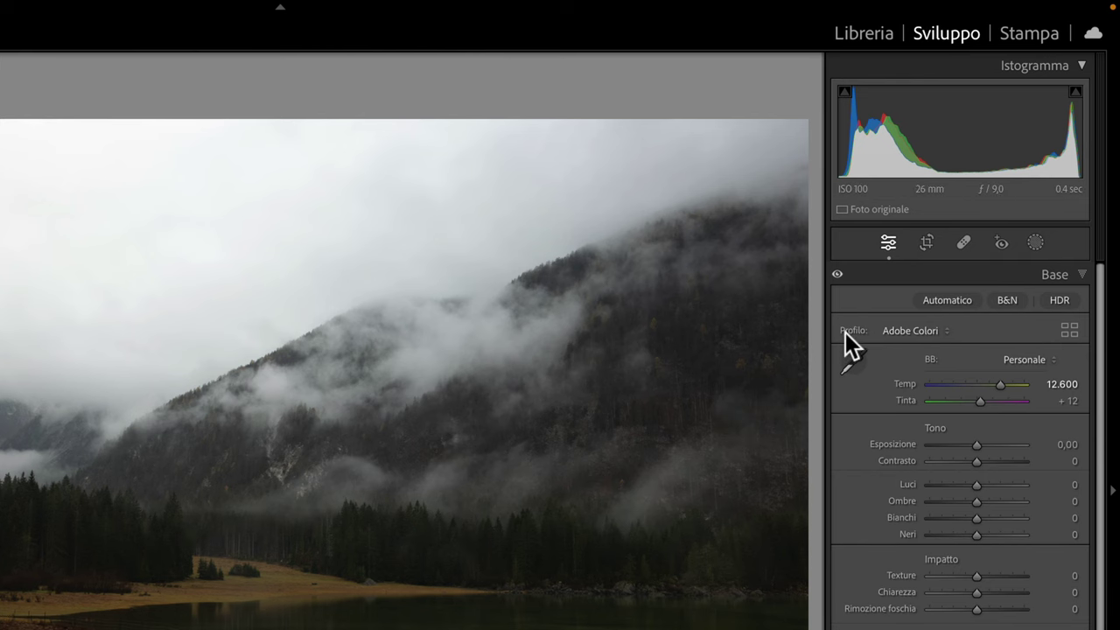
Open the full Profile Browser and cycle its filter through Color, B&W, then back to Tutto.
left_click(932, 330)
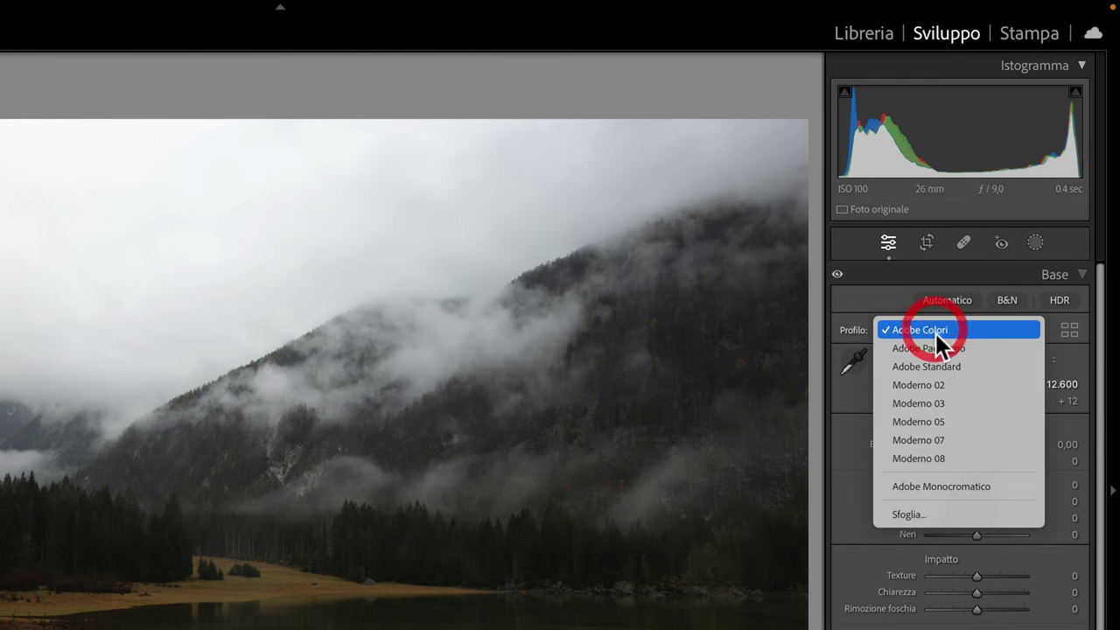
left_click(860, 326)
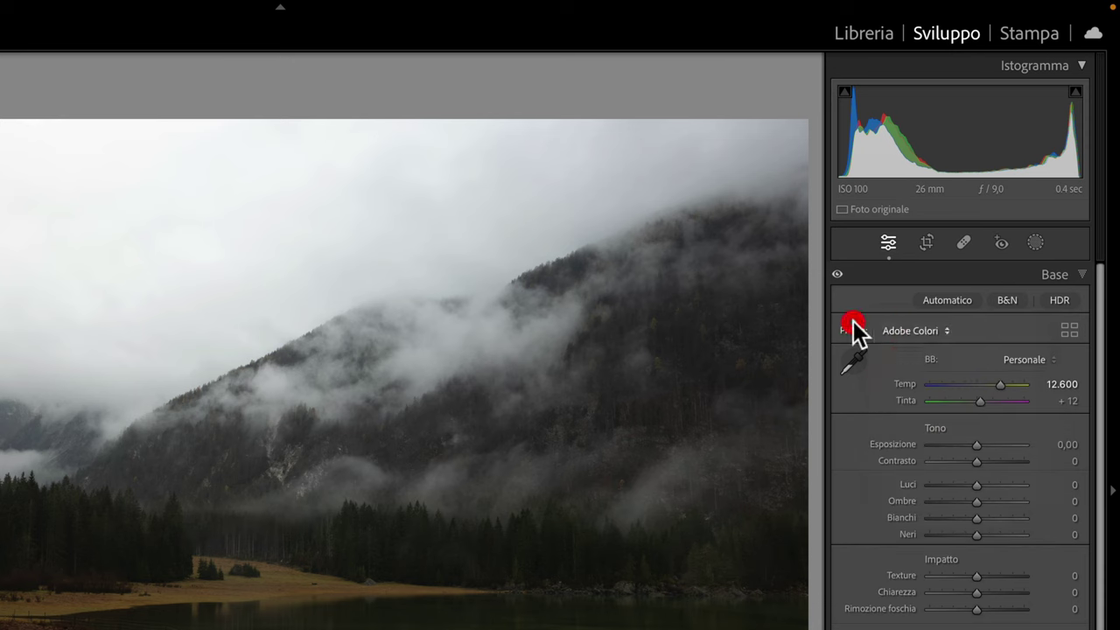
left_click(1068, 329)
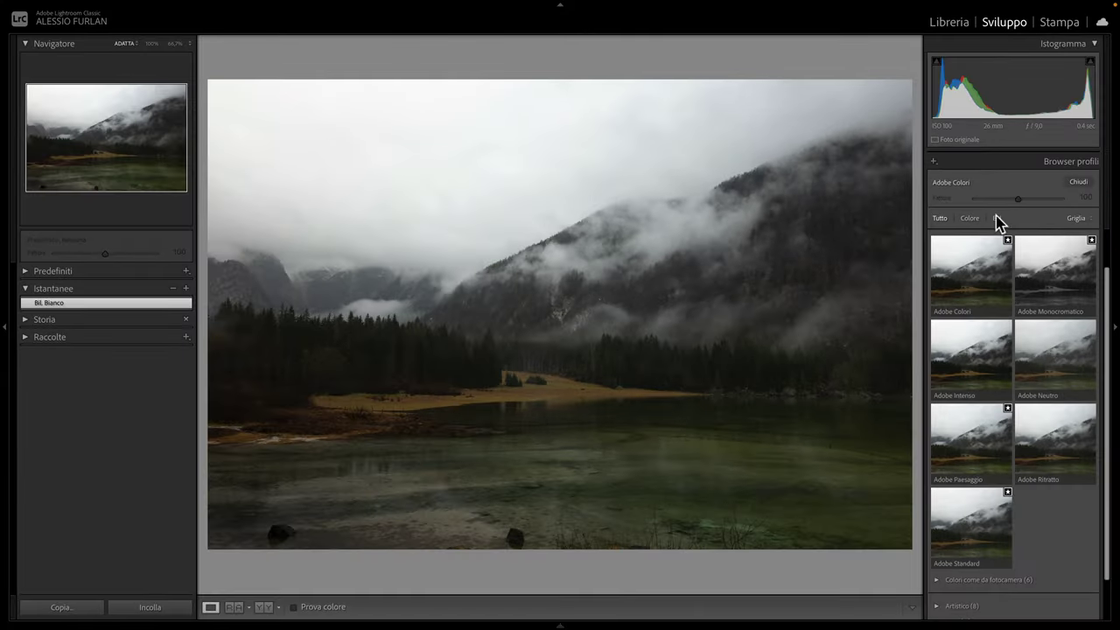
left_click(970, 219)
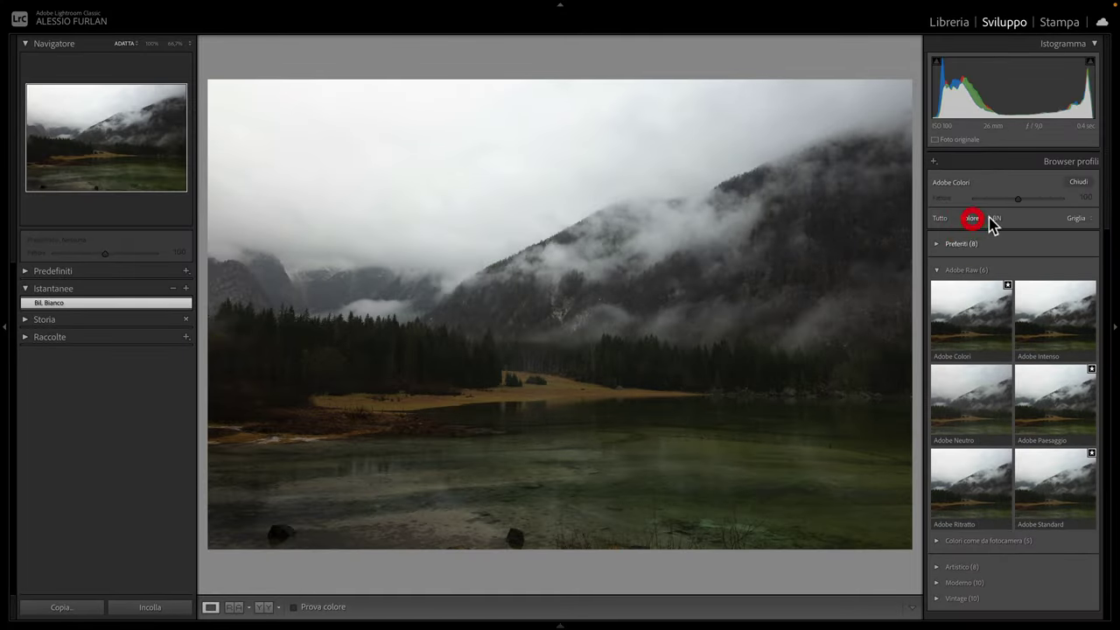
left_click(997, 219)
left_click(939, 220)
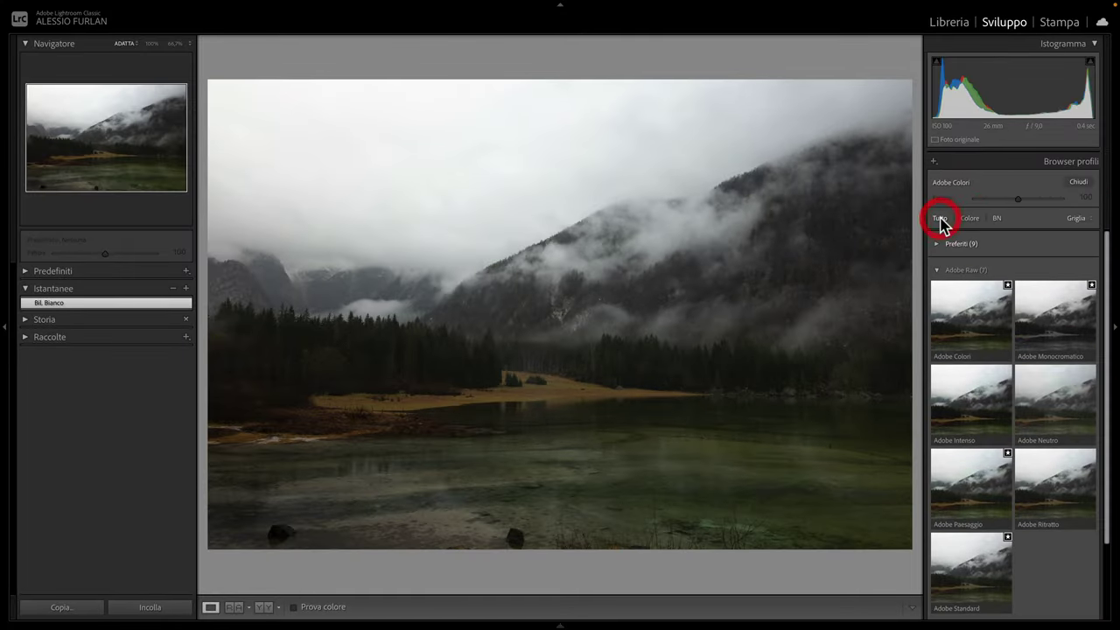
Collapse the Adobe Raw group and expand then collapse the camera-matching profiles.
left_click(937, 271)
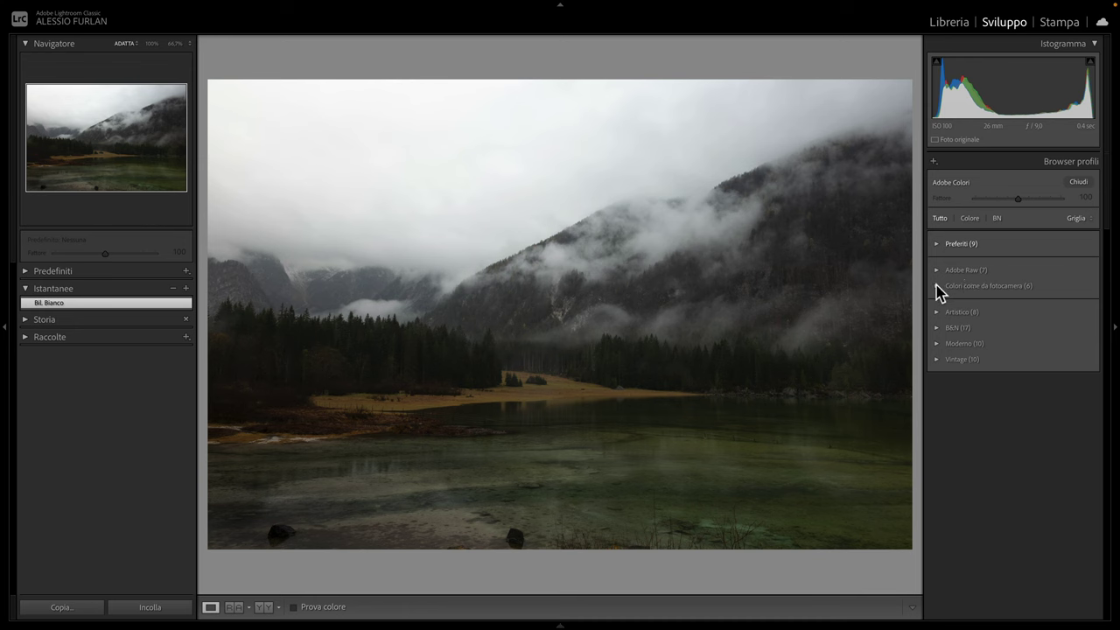
left_click(937, 287)
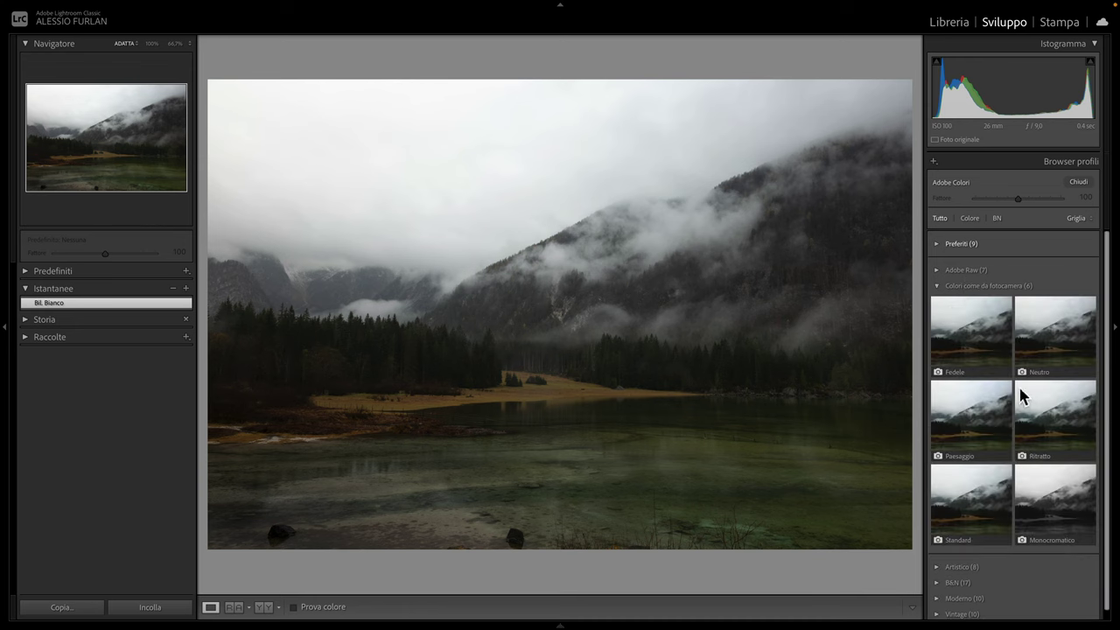
left_click(937, 287)
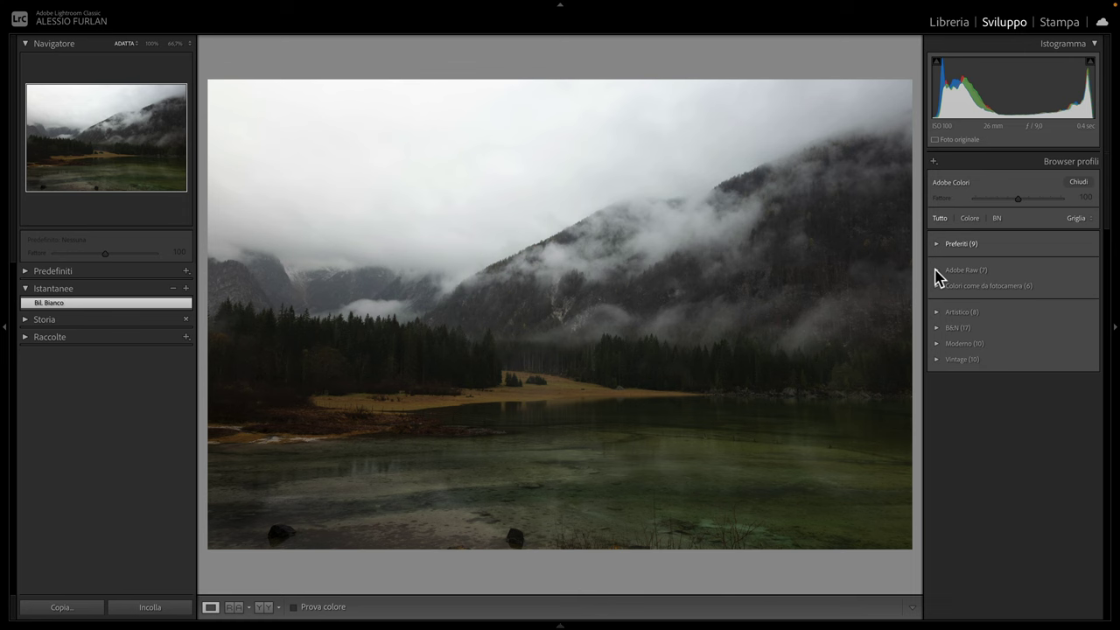
Preview the Adobe Raw profiles Colori, Standard, Monocromatico, Intenso, Paesaggio and Ritratto, then settle on Adobe Neutro.
left_click(937, 271)
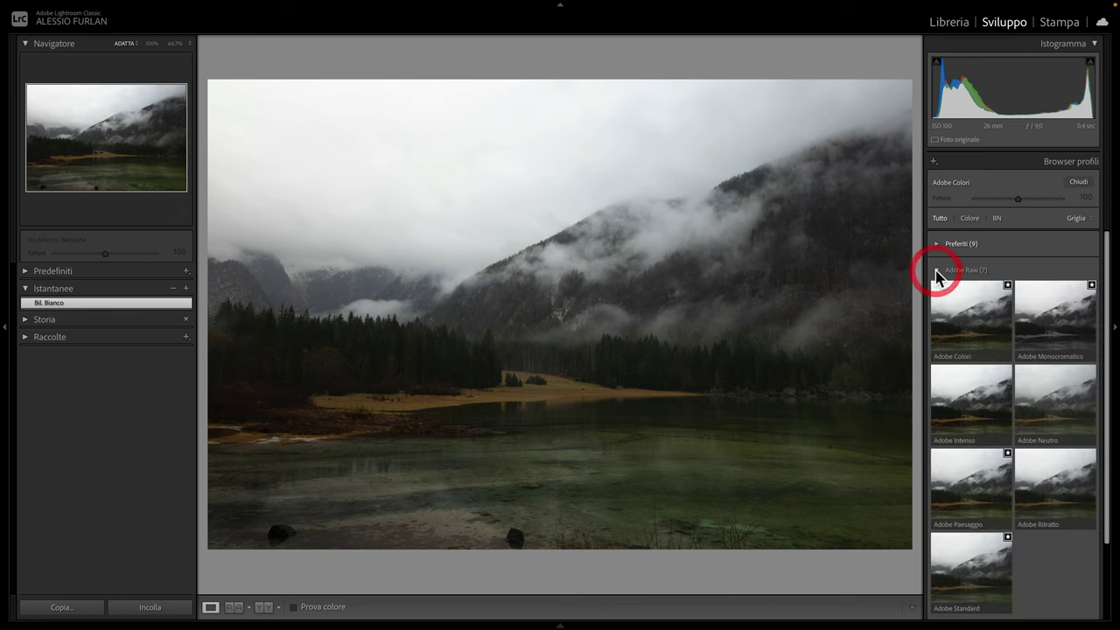
left_click(965, 317)
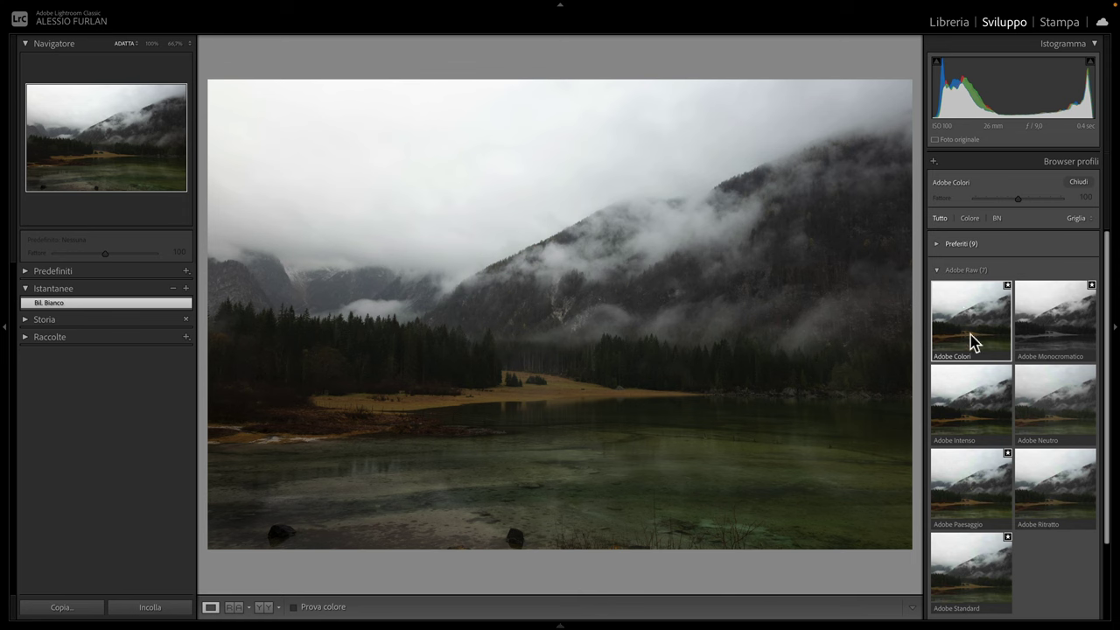
left_click(980, 573)
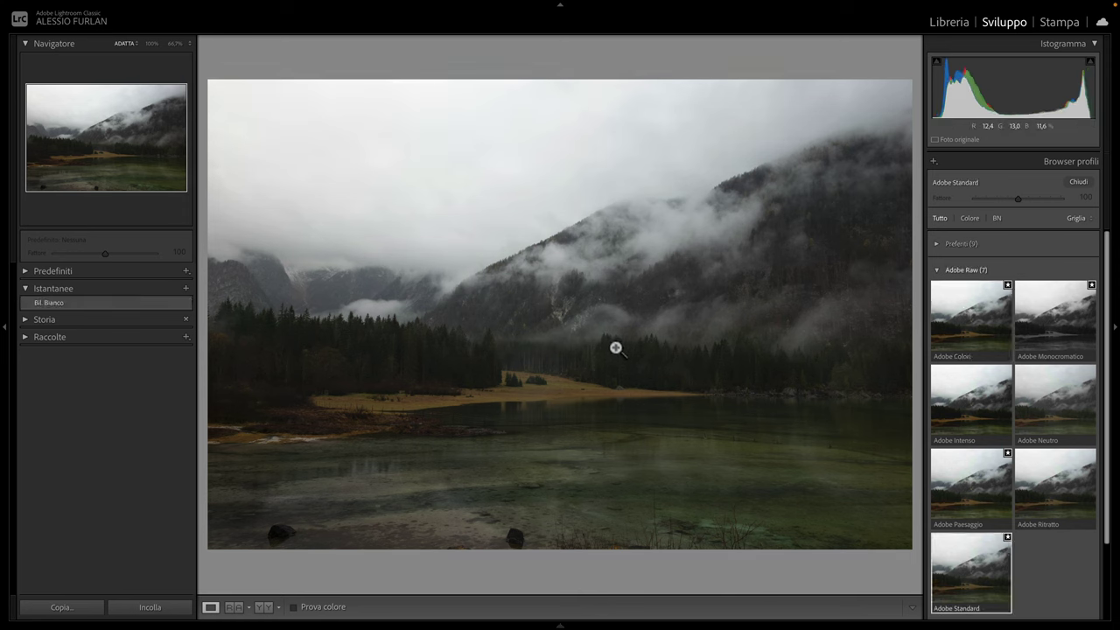
left_click(972, 324)
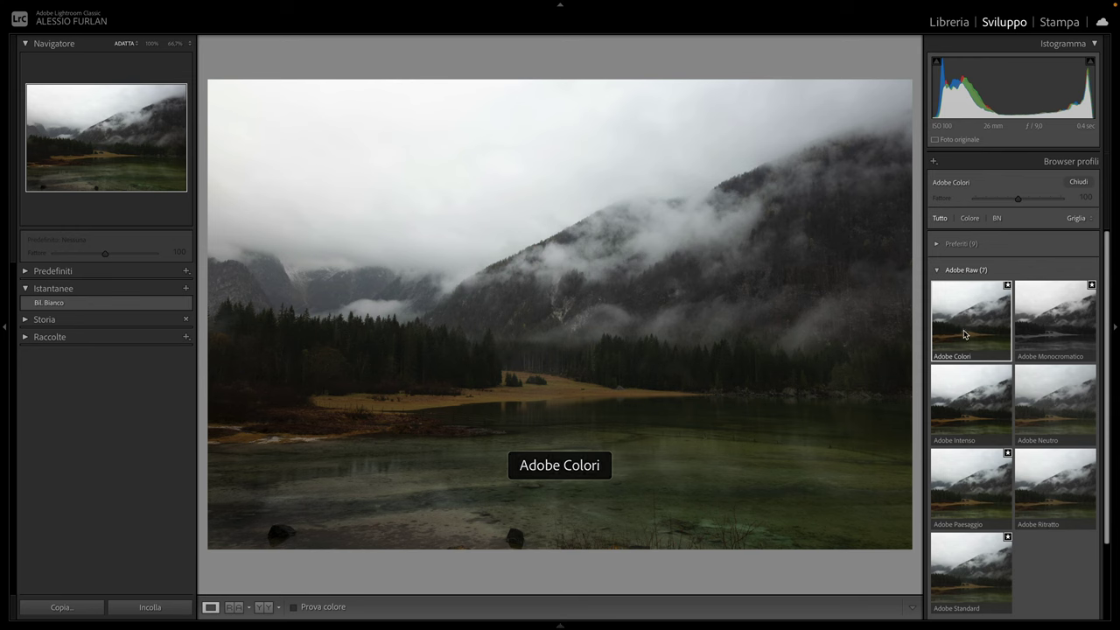
left_click(1056, 325)
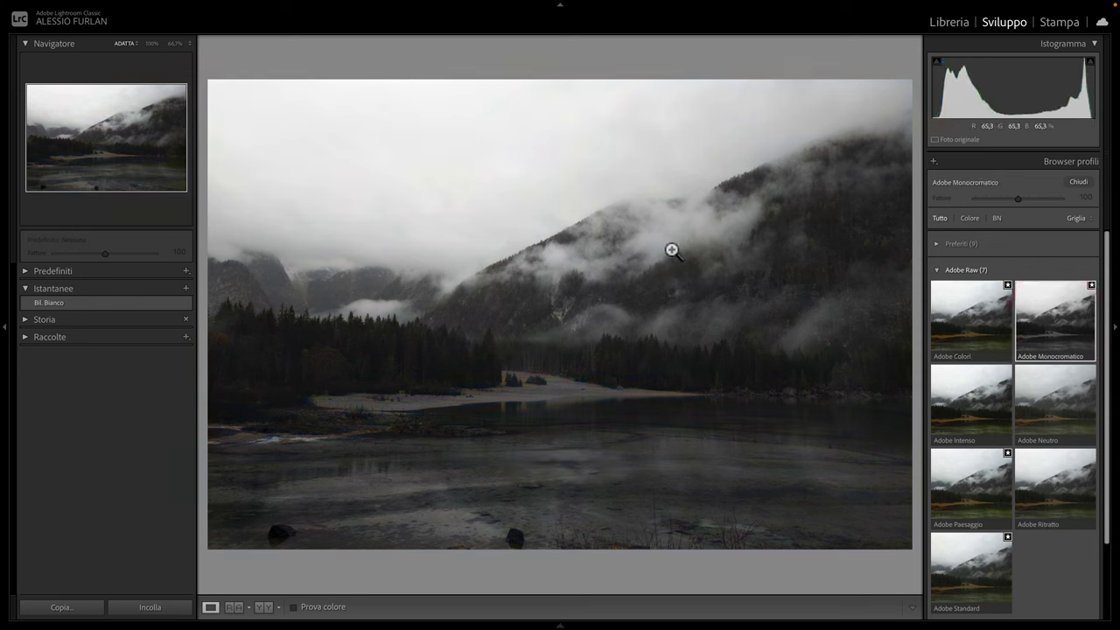
left_click(955, 400)
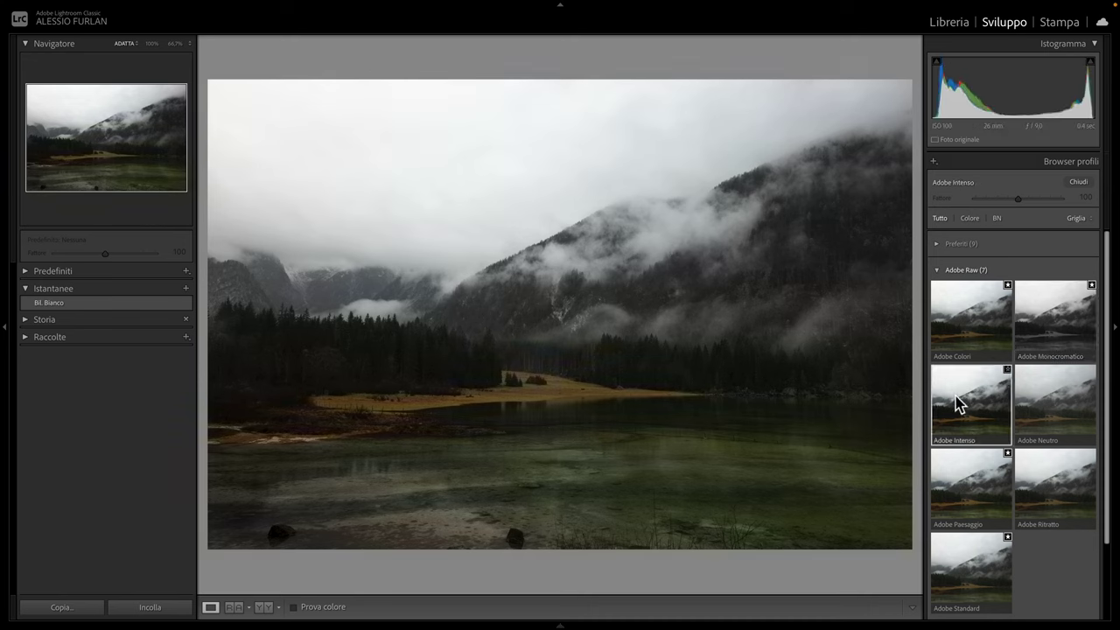
left_click(965, 337)
left_click(965, 570)
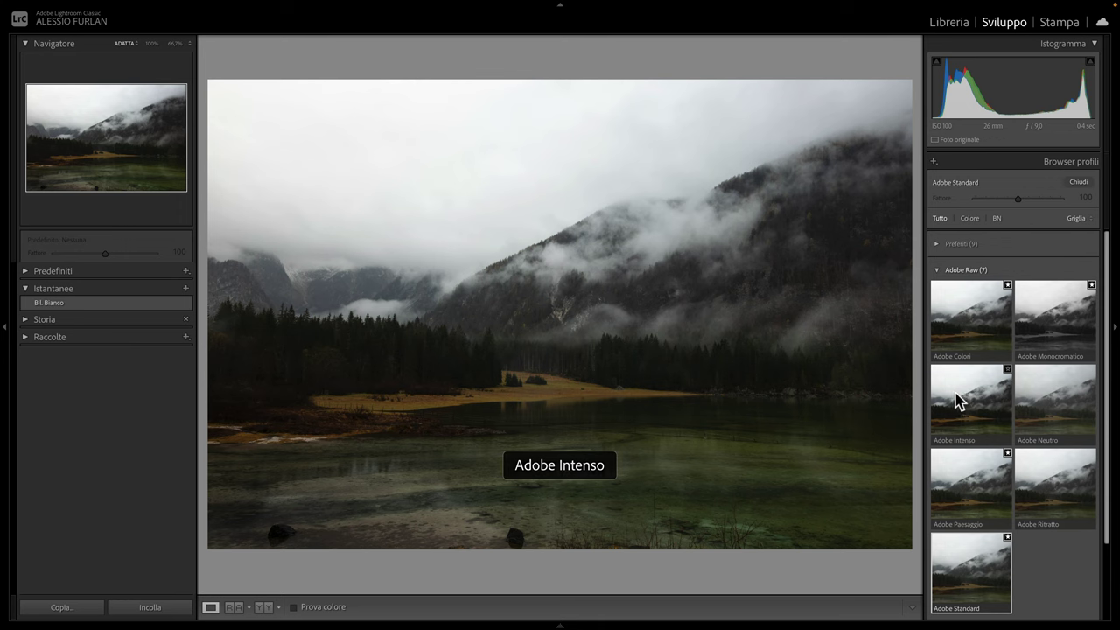
left_click(976, 488)
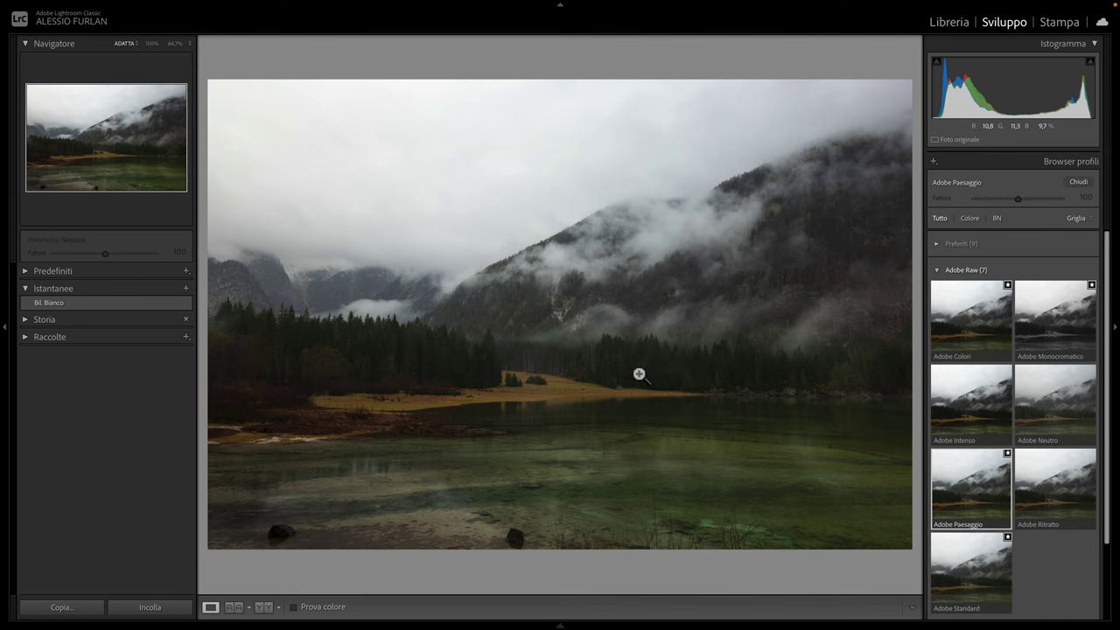
left_click(1046, 494)
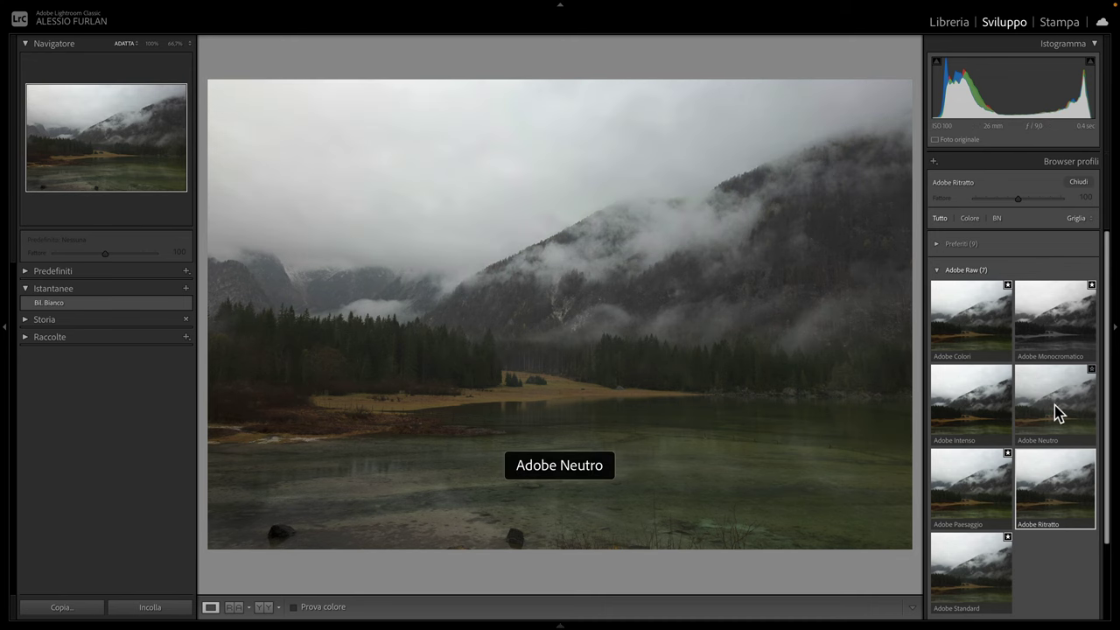
left_click(1057, 407)
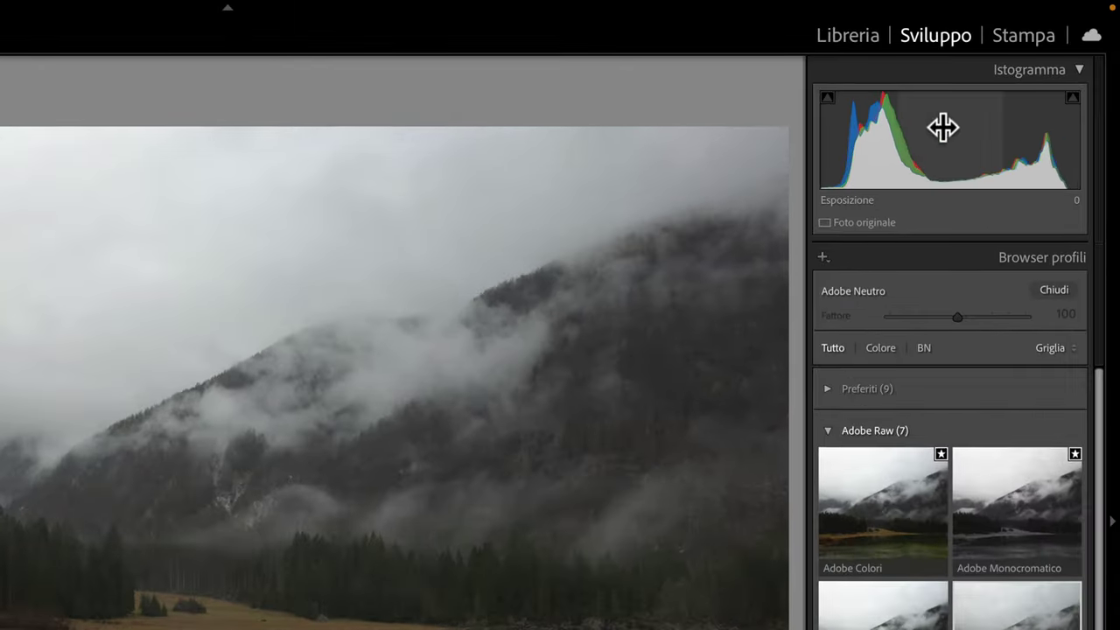
Apply Adobe Paesaggio from the Adobe Raw group to the foggy lake photo at amount 100.
left_click(1048, 412)
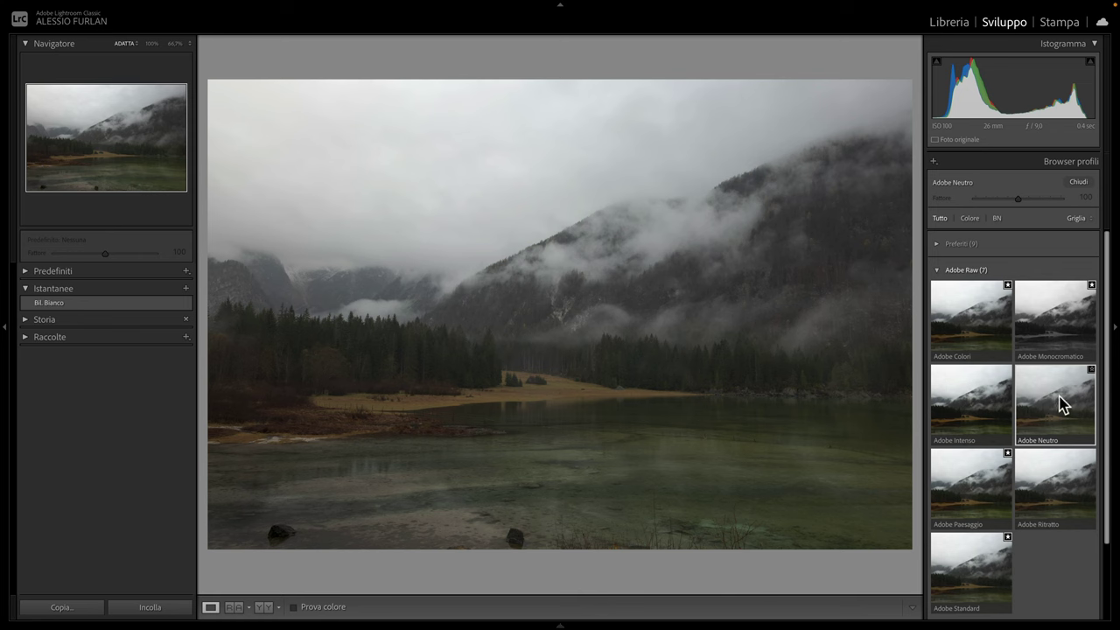
scroll(1061, 404, "down", 2)
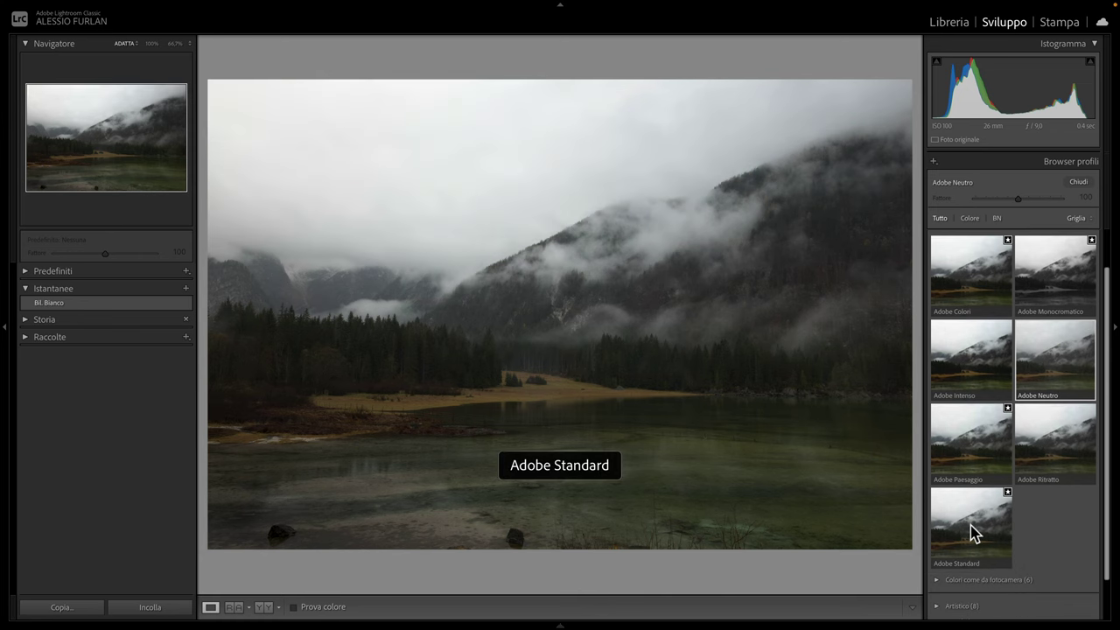
left_click(968, 449)
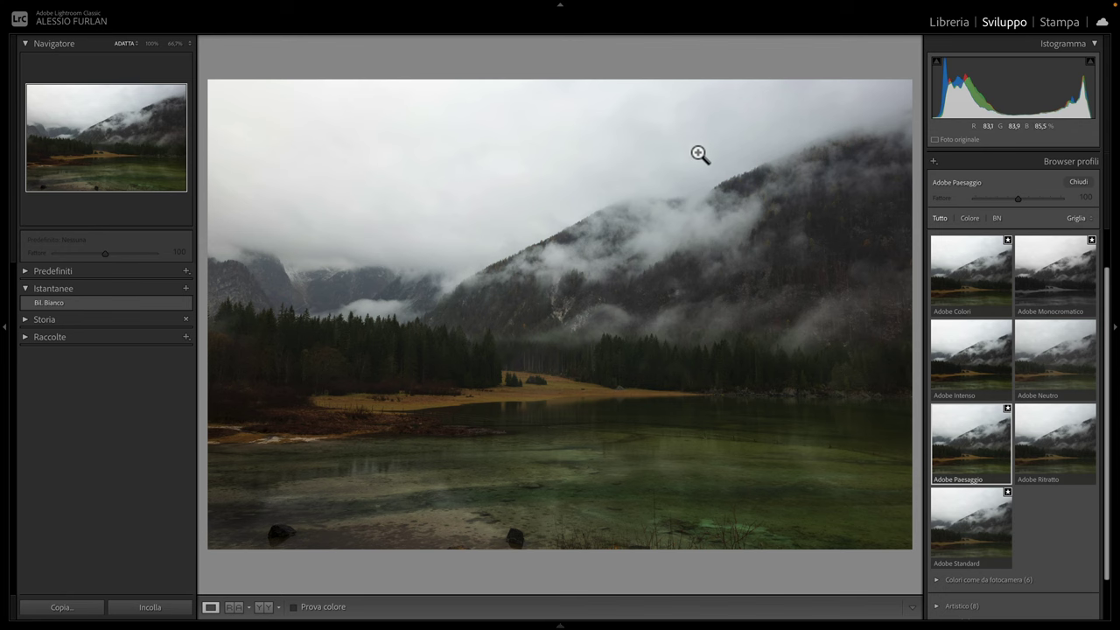
left_click(960, 438)
Close the Profile Browser and collapse the Basic panel for the mountain sunset photo.
left_click(1078, 182)
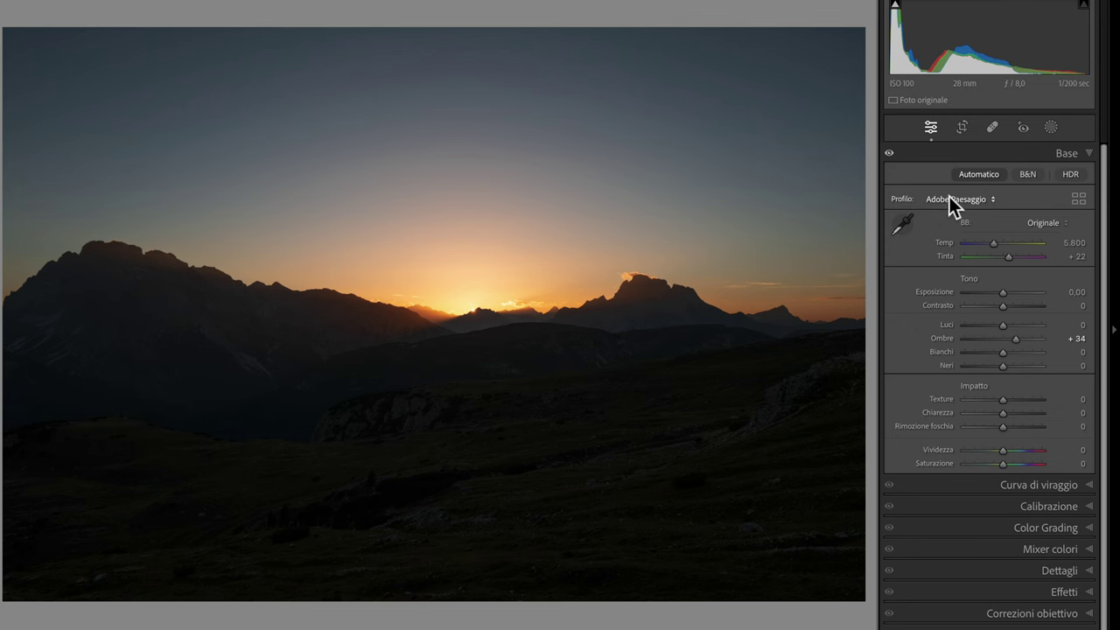
left_click(1090, 154)
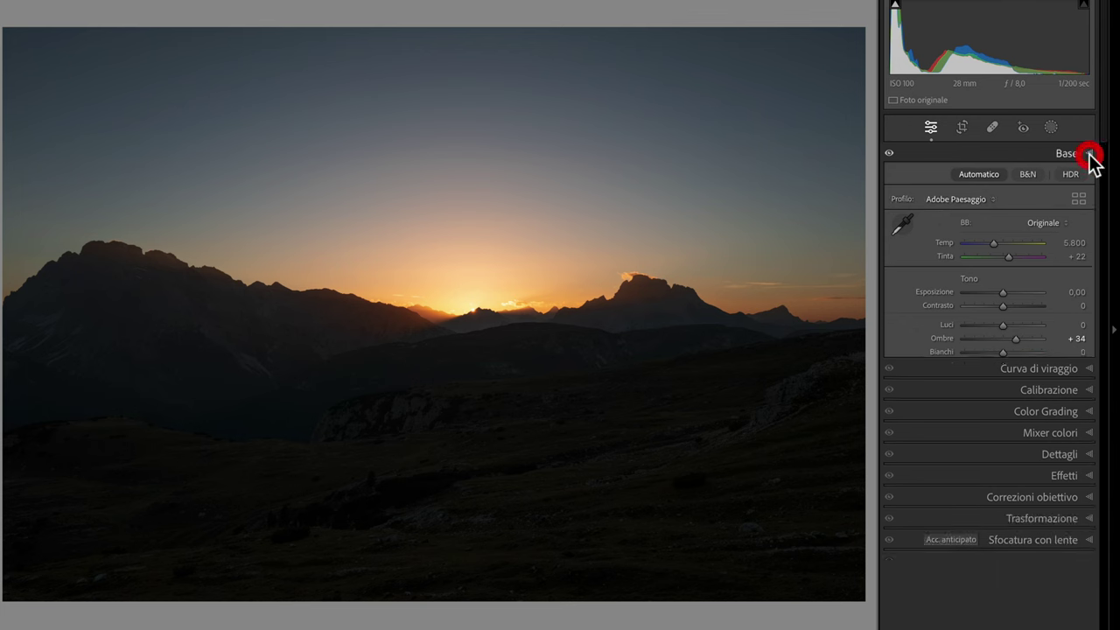
Expand the Tone Curve panel and cycle through the Red, Green, Blue and RGB channels.
left_click(1090, 175)
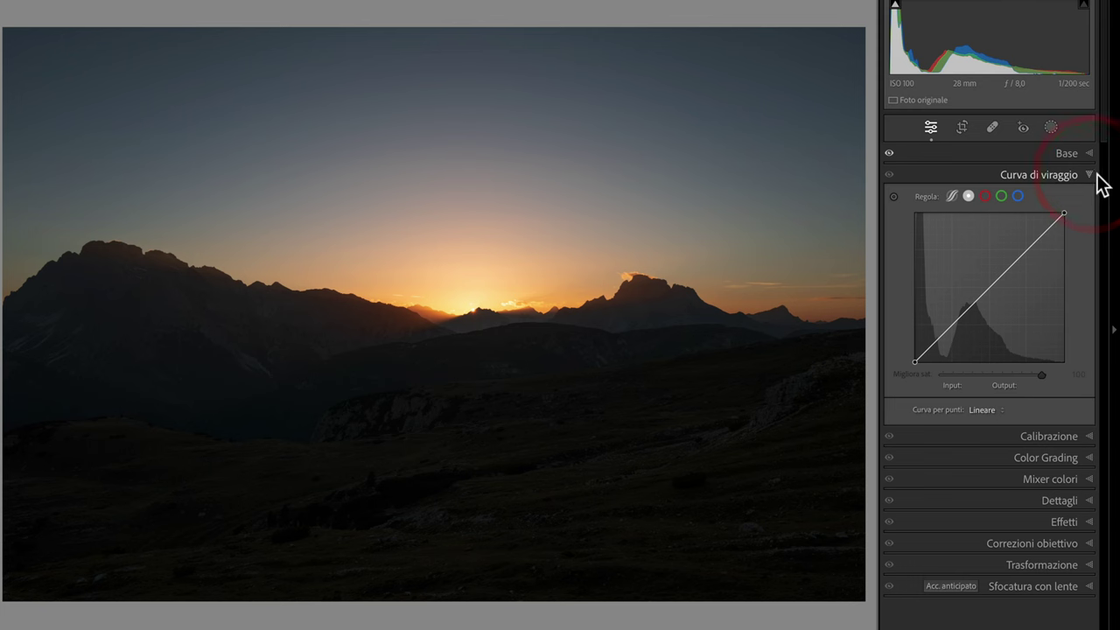
left_click(984, 196)
left_click(1002, 196)
left_click(1016, 196)
left_click(970, 195)
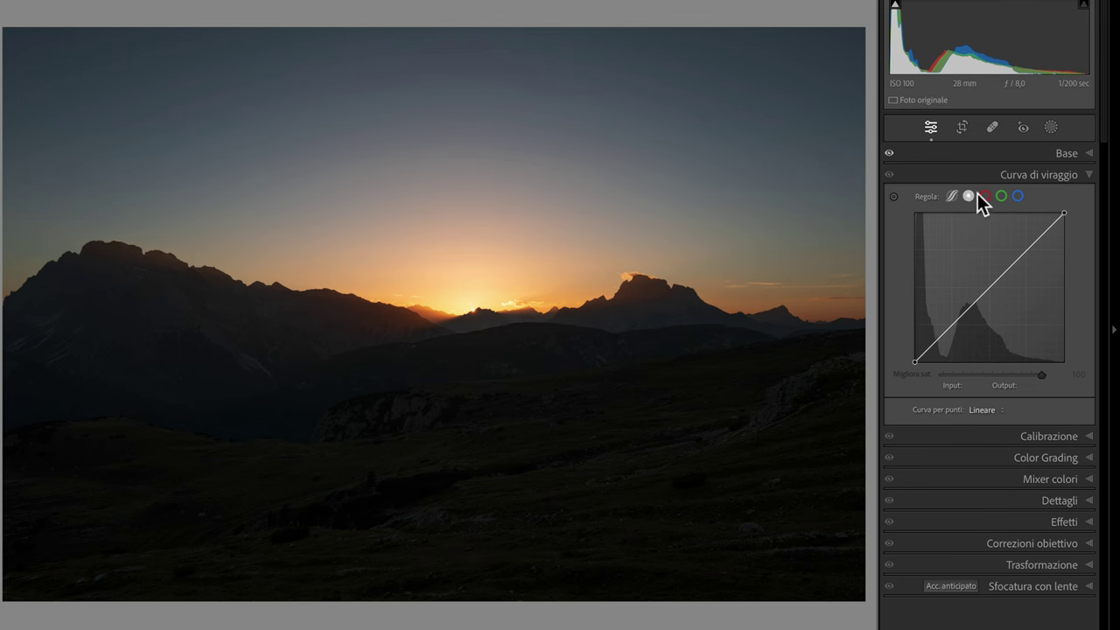
Add a red-channel midpoint and settle it around 125/134 for a purple-magenta sky.
left_click(987, 196)
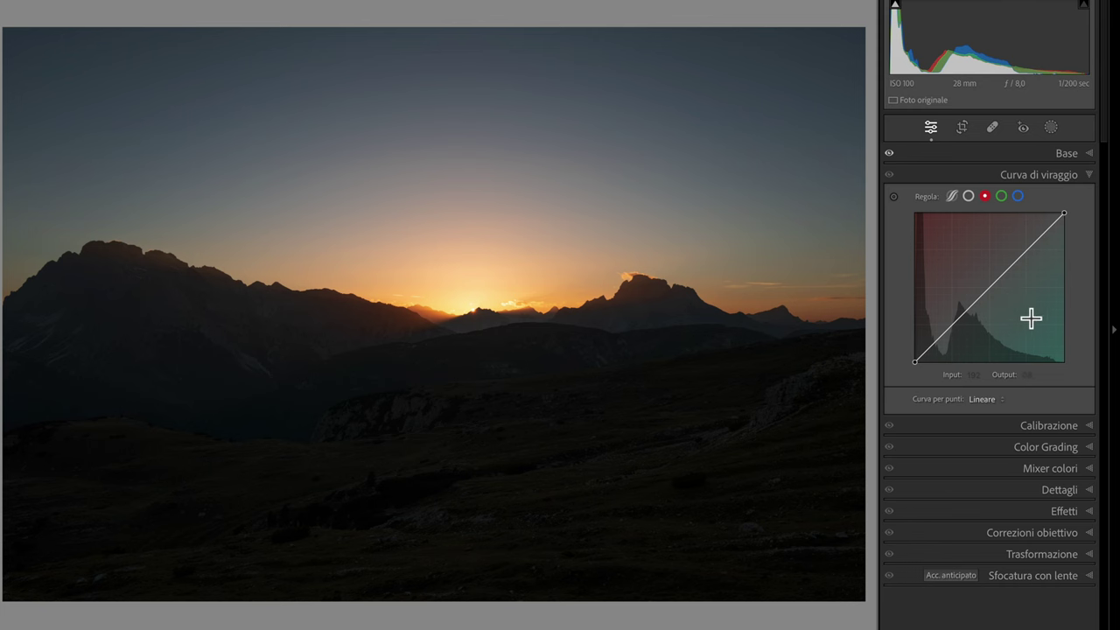
left_click(990, 287)
mouse_move(991, 287)
left_mouse_down()
mouse_move(987, 320)
mouse_move(988, 247)
left_mouse_up()
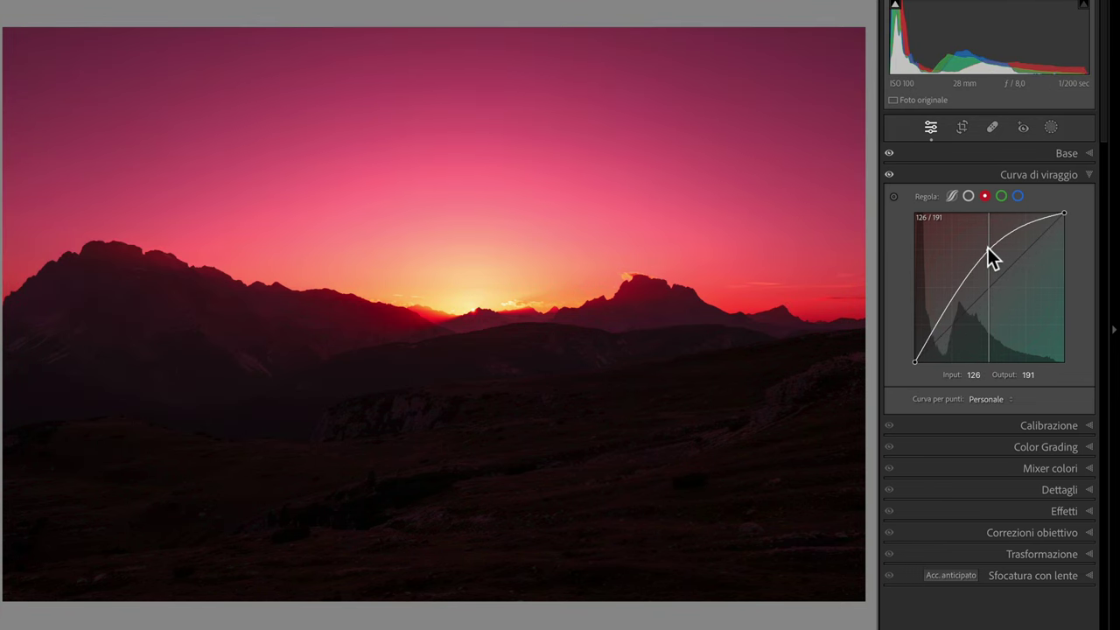
left_click_drag(988, 248, 988, 283)
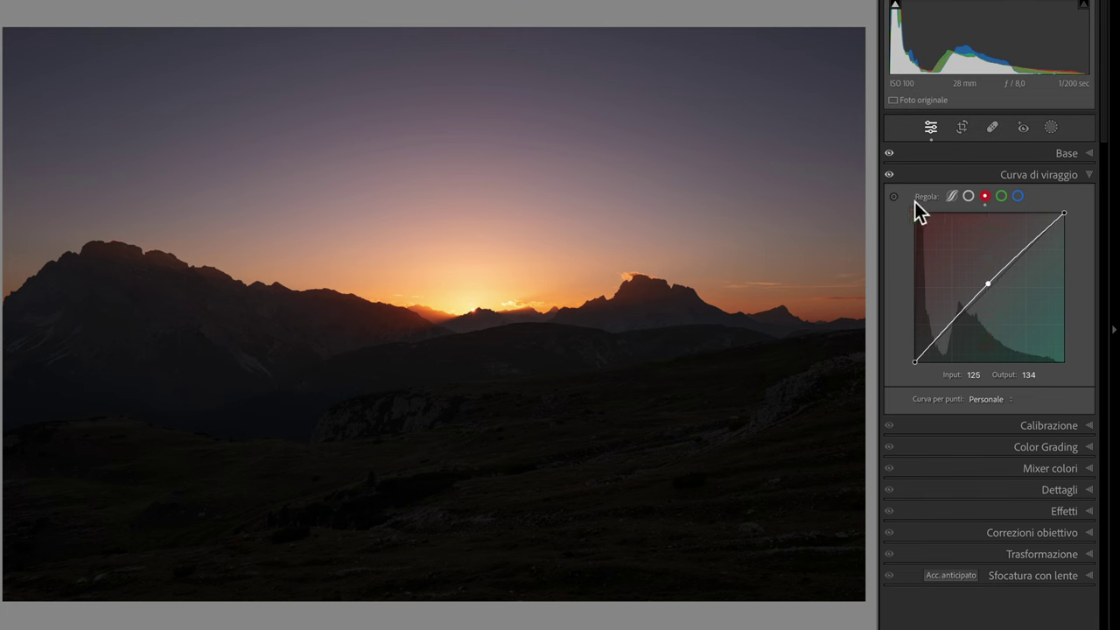
Toggle the tone curve to compare while nudging the blue-channel midtones down slightly.
left_click(889, 176)
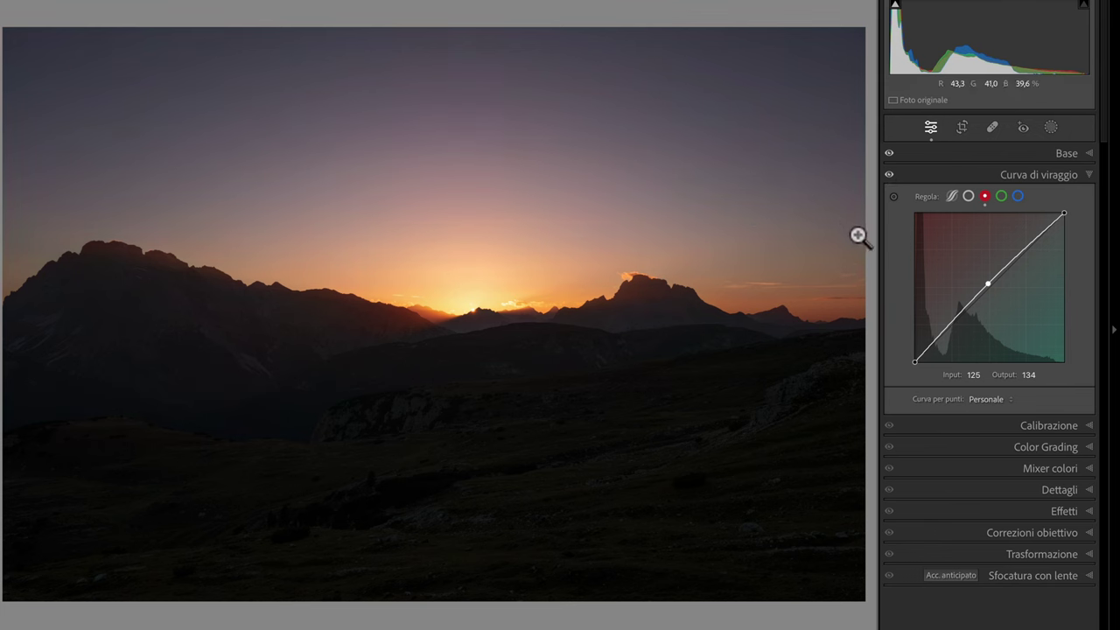
left_click(1017, 196)
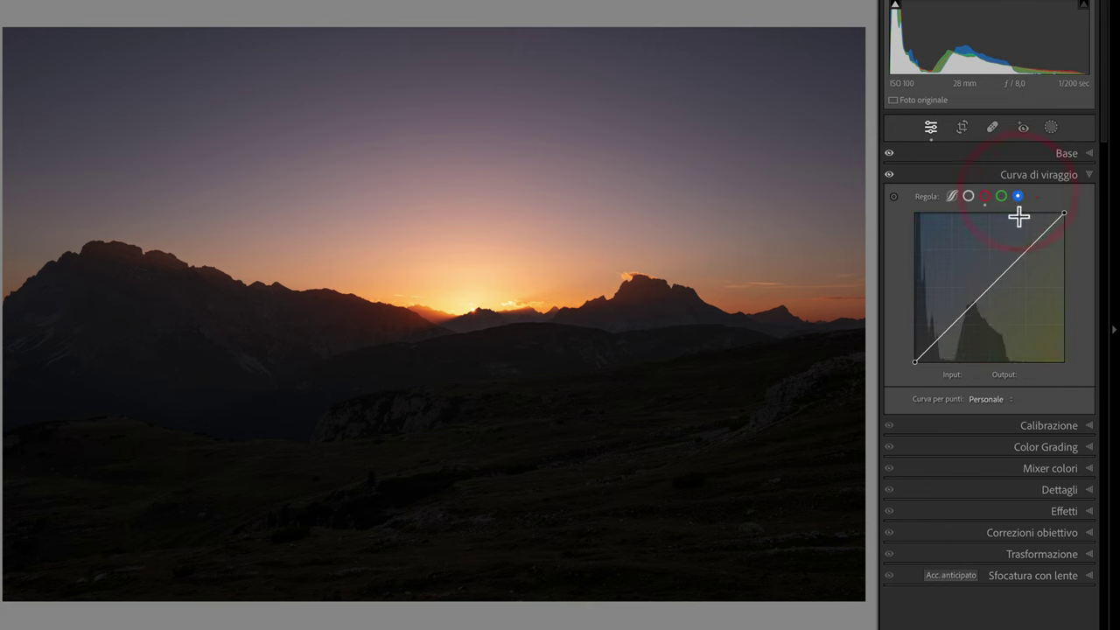
left_click_drag(987, 289, 987, 291)
left_click(988, 292)
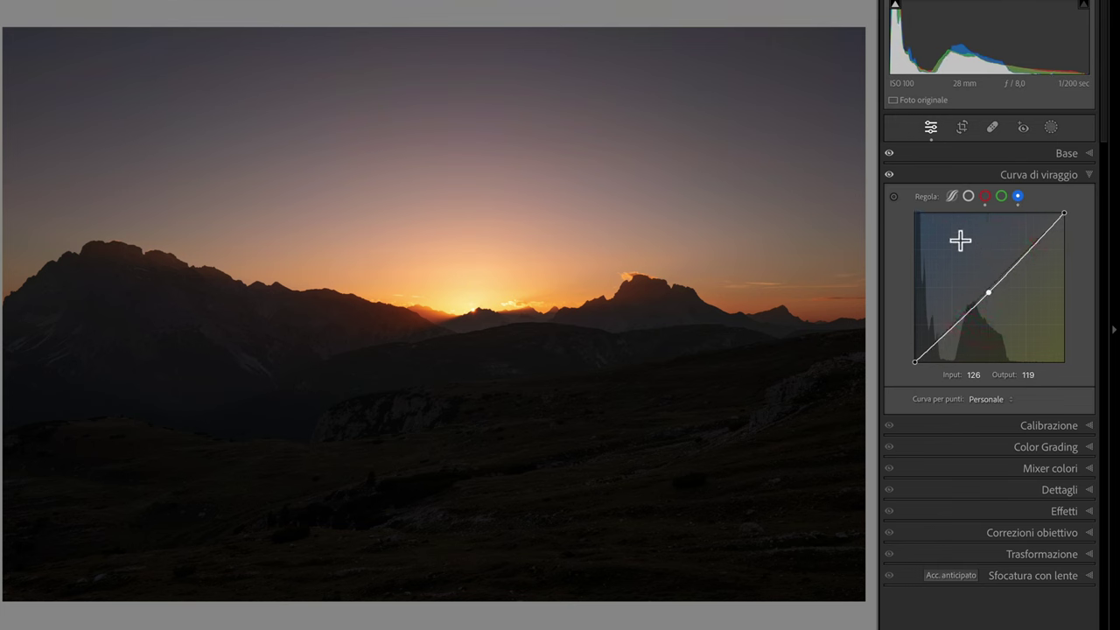
left_click(890, 176)
Lower the green-channel midtones for a magenta tint, then reset the red curve to Linear.
left_click(1002, 196)
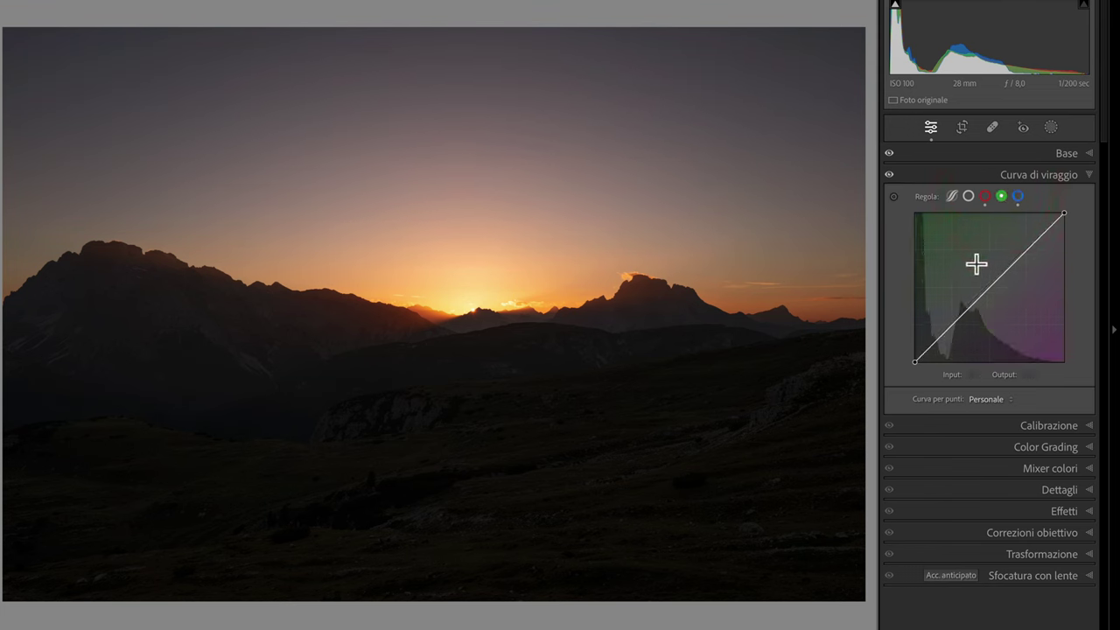
mouse_move(989, 280)
left_mouse_down()
mouse_move(980, 242)
mouse_move(1015, 347)
mouse_move(990, 285)
left_mouse_up()
left_click_drag(990, 286, 990, 290)
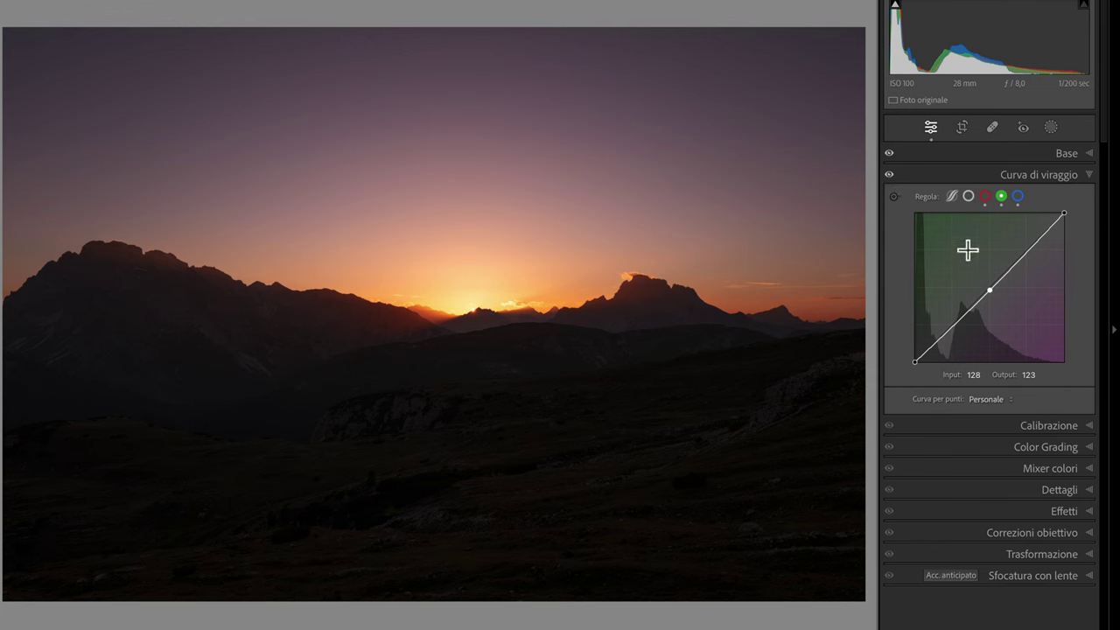
left_click(984, 196)
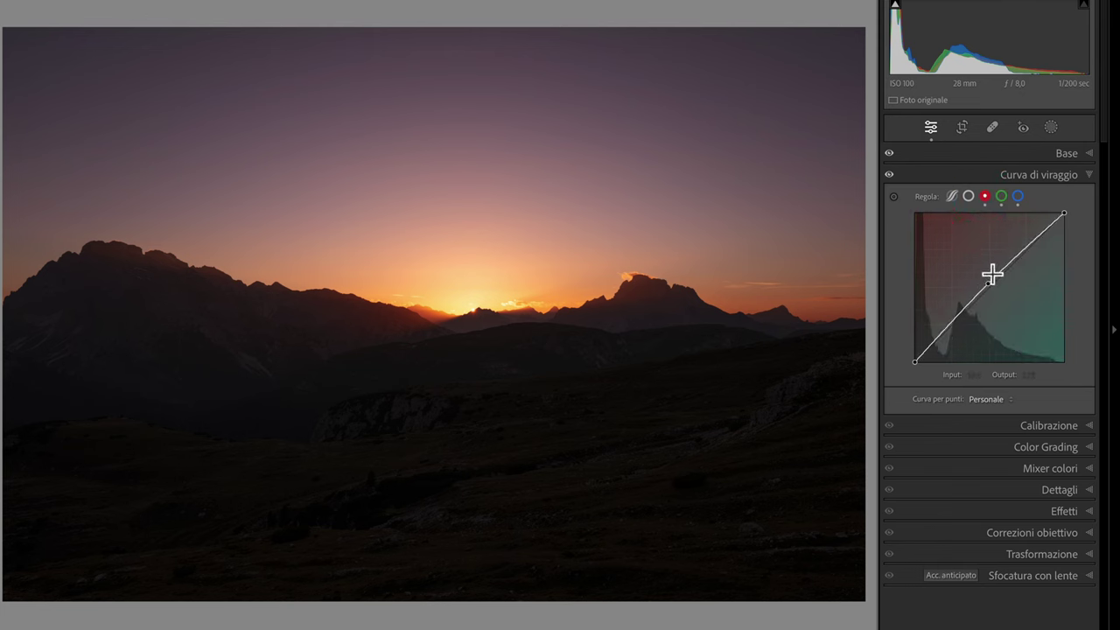
double_click(924, 196)
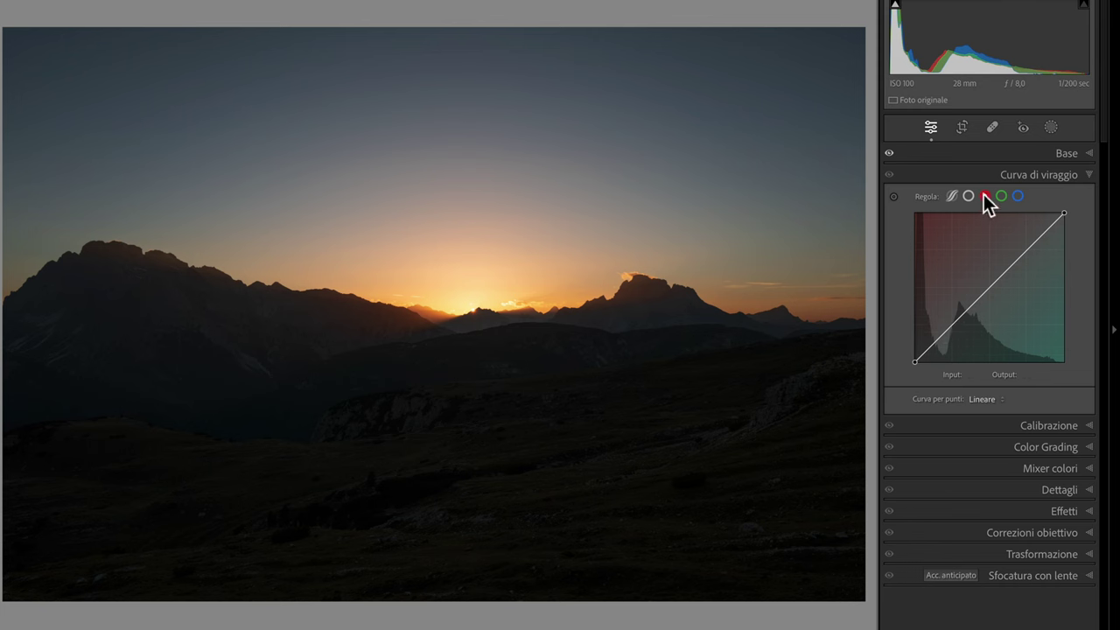
Add red-curve points with the highlight at 187/193 and turn the tone curve back on.
left_click(989, 286)
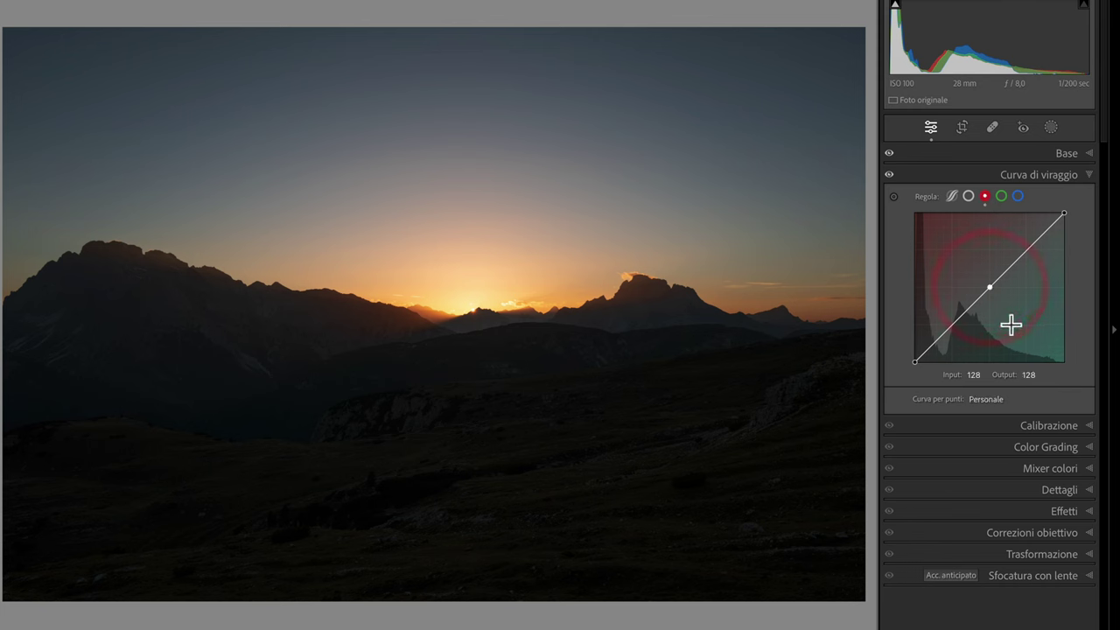
left_click(1024, 248)
left_click(1024, 247)
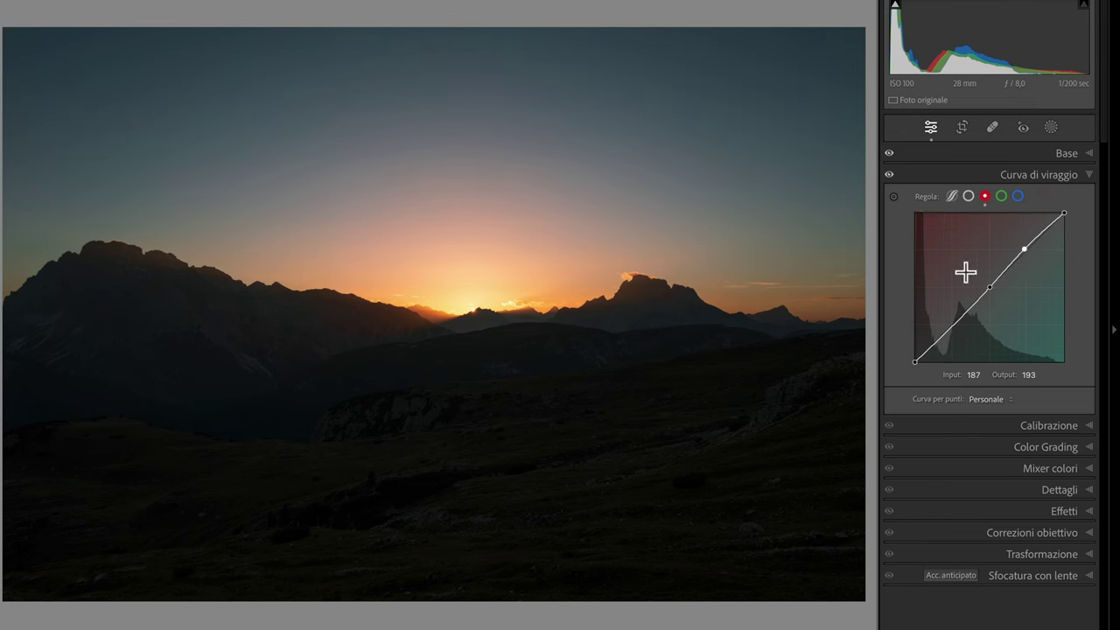
left_click(888, 176)
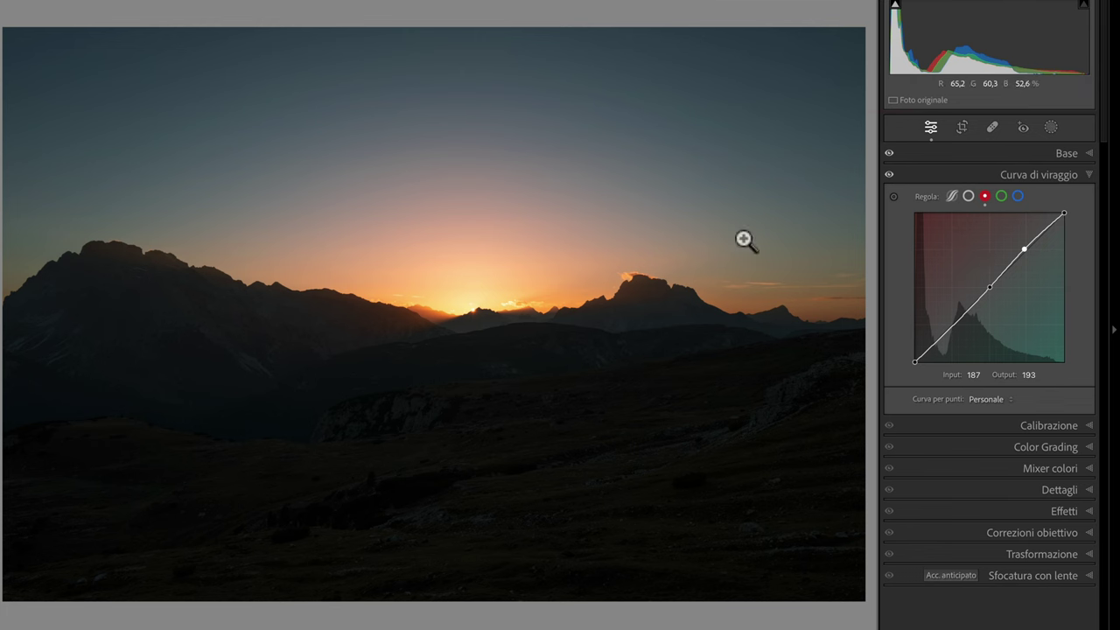
Place midtone and highlight anchors on the Blue and Green channel curves.
left_click(1017, 196)
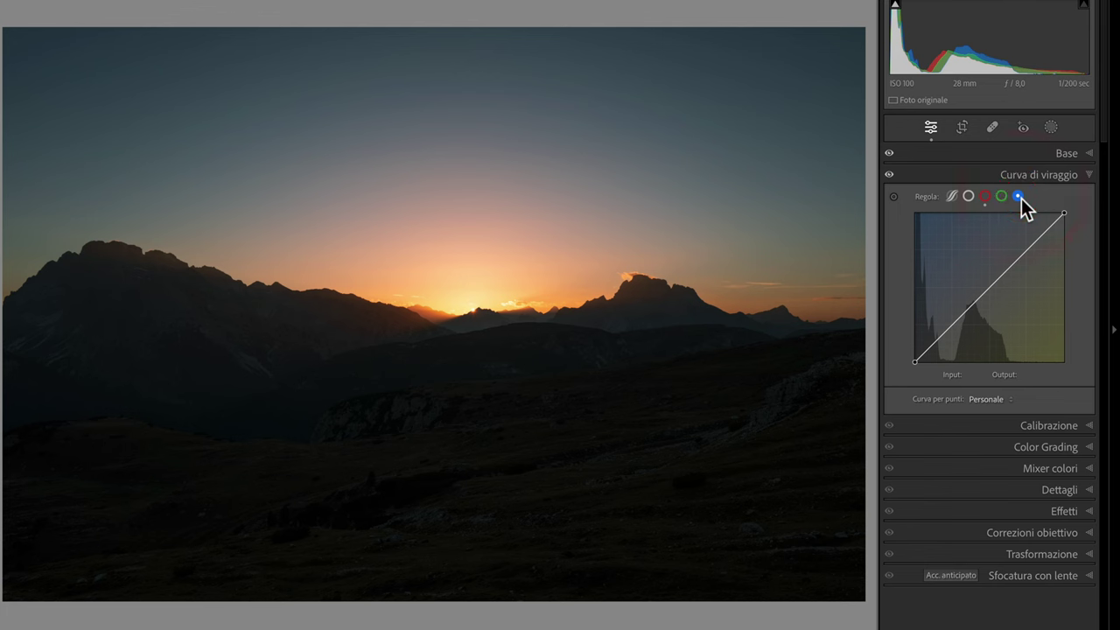
left_click(990, 288)
left_click(1027, 251)
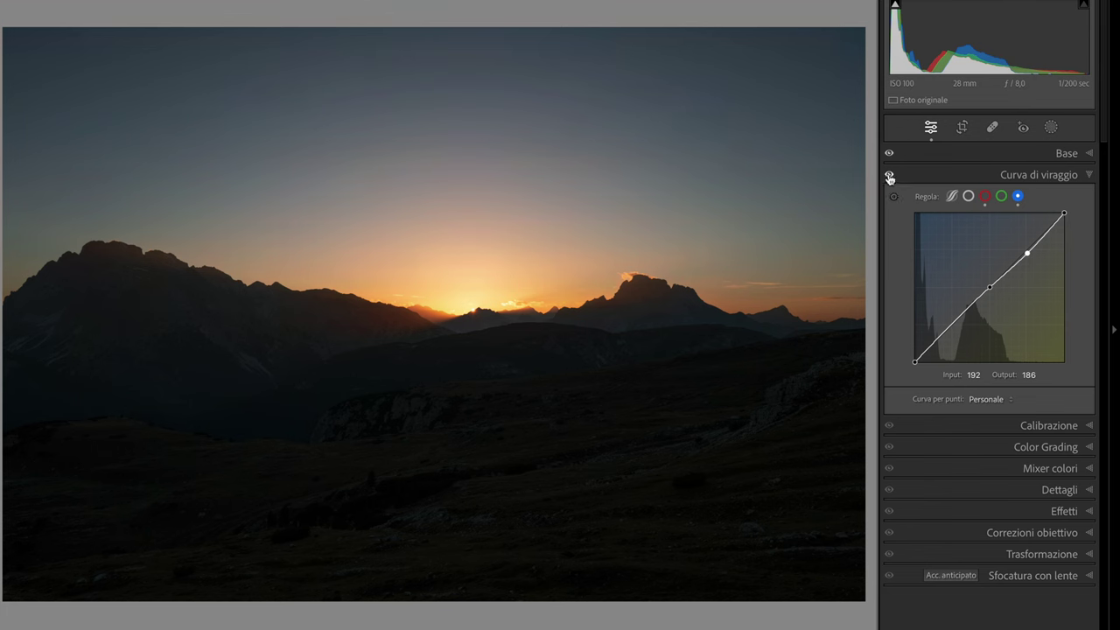
left_click(1001, 196)
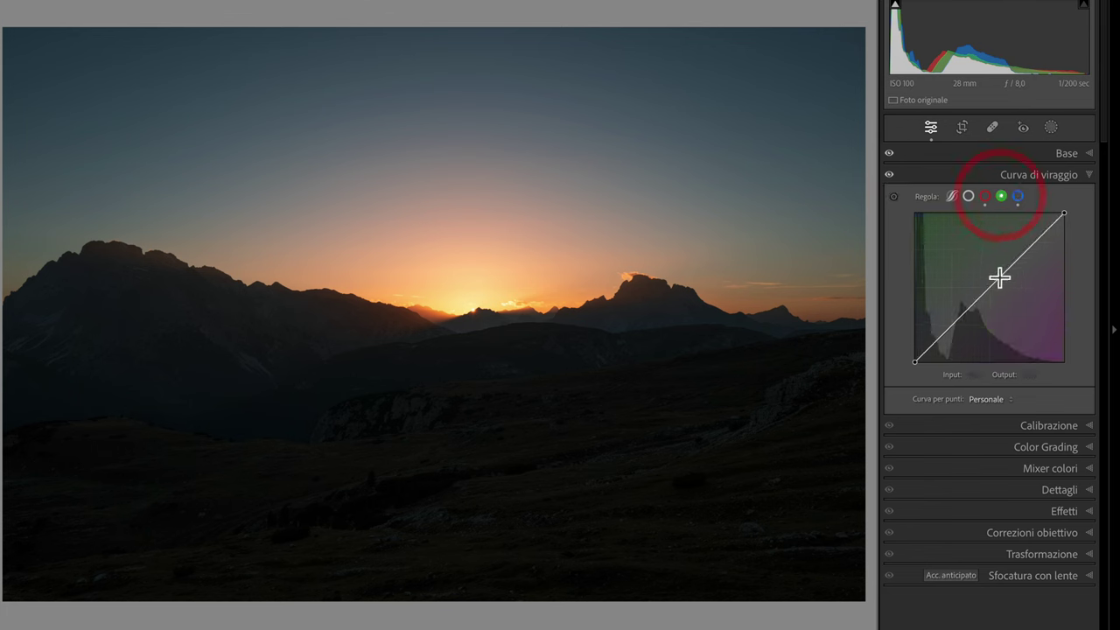
left_click(990, 287)
left_click(1027, 253)
Pull the green midpoint to 103/98 and the blue midpoint to 120/114.
left_click(1027, 252)
left_click(988, 289)
left_click_drag(987, 289, 975, 303)
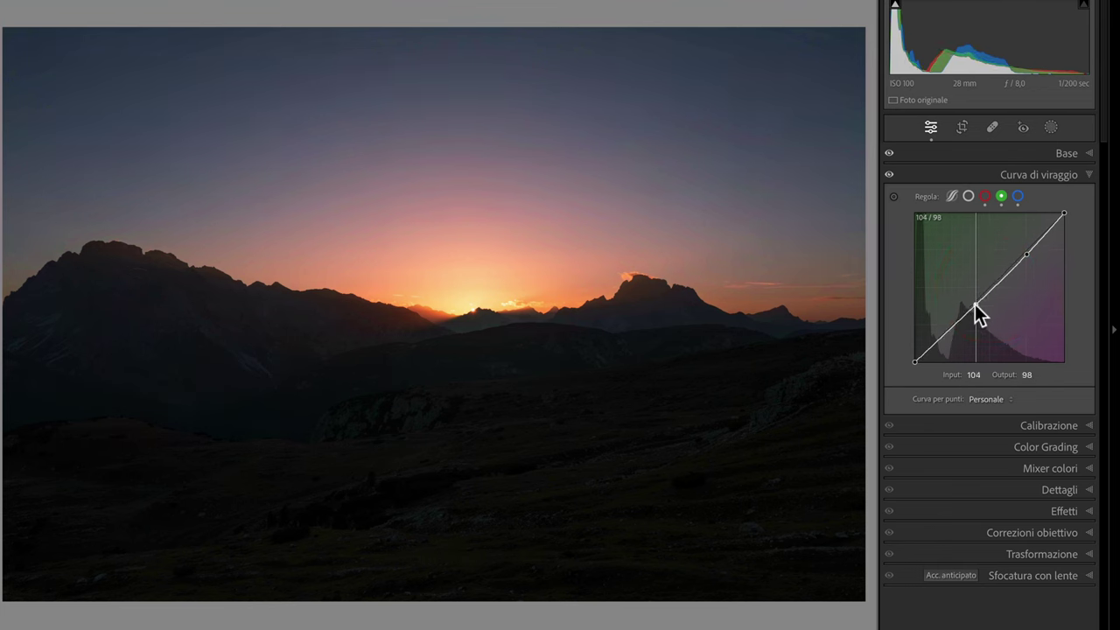
left_click_drag(974, 304, 976, 305)
left_click(1018, 196)
left_click_drag(988, 284, 985, 295)
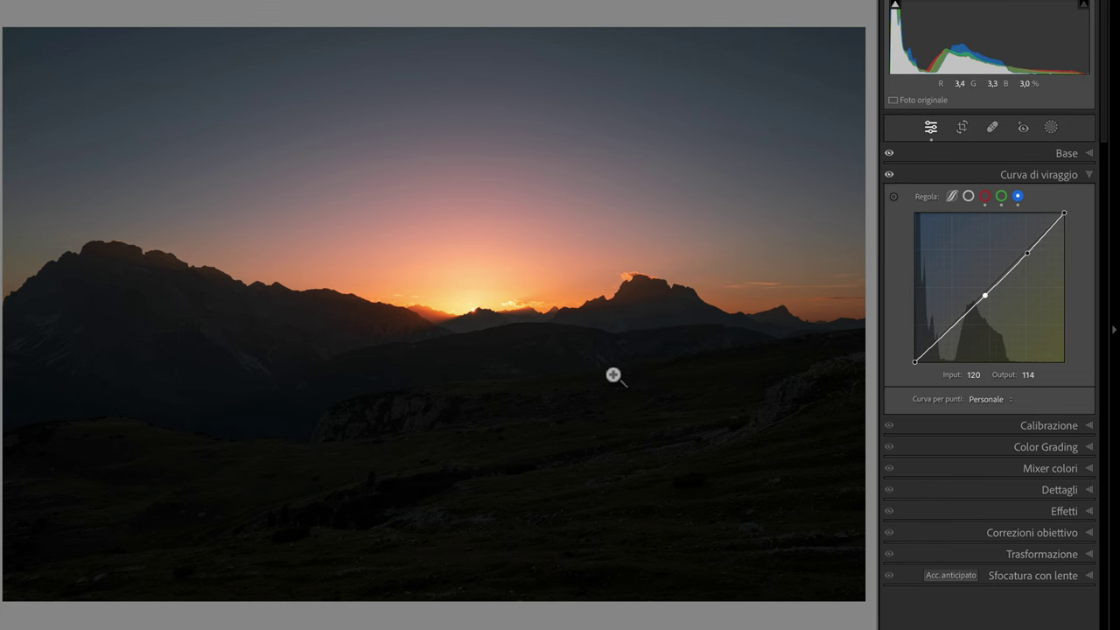
Select the Red channel in the Tone Curve panel.
left_click(984, 197)
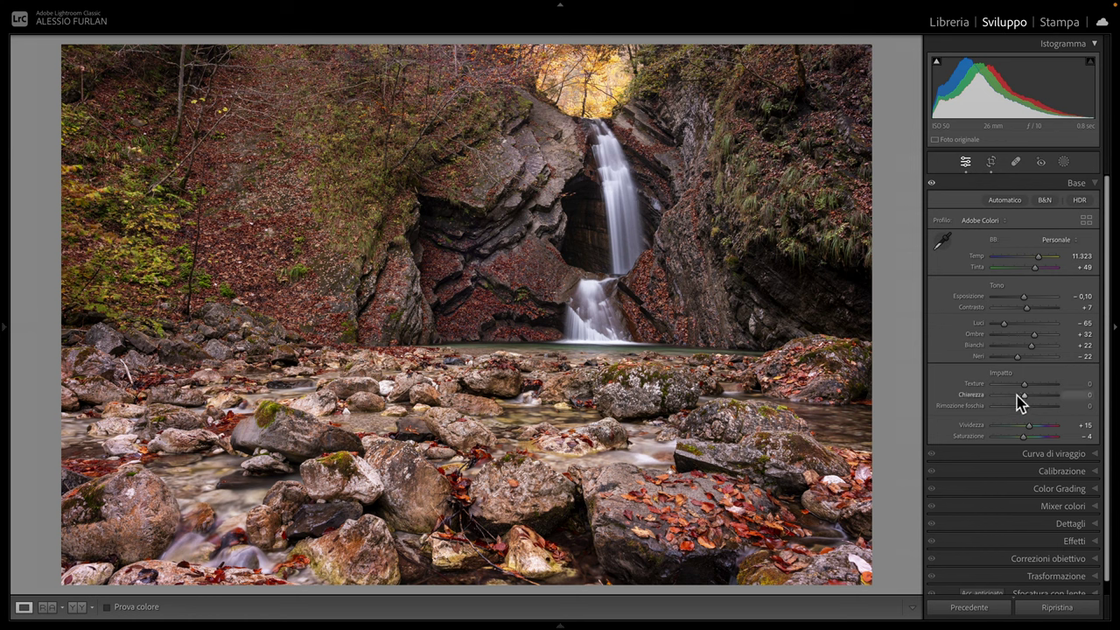
Toggle Basic adjustments off and on, apply Adobe Paesaggio, and collapse the Basic panel.
left_click(932, 184)
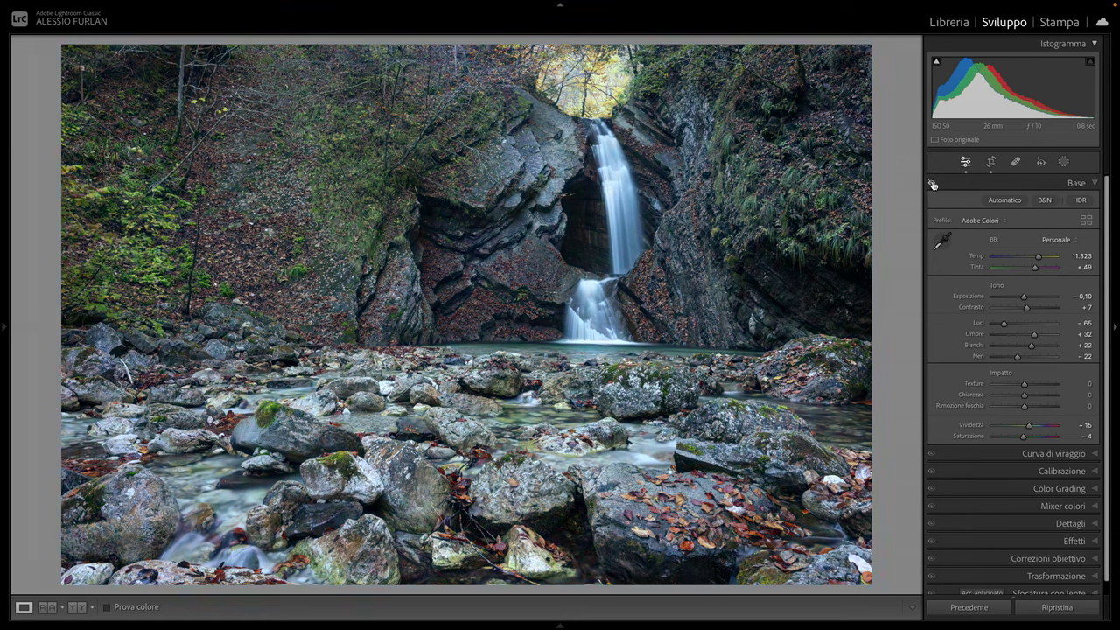
left_click(932, 184)
left_click(973, 220)
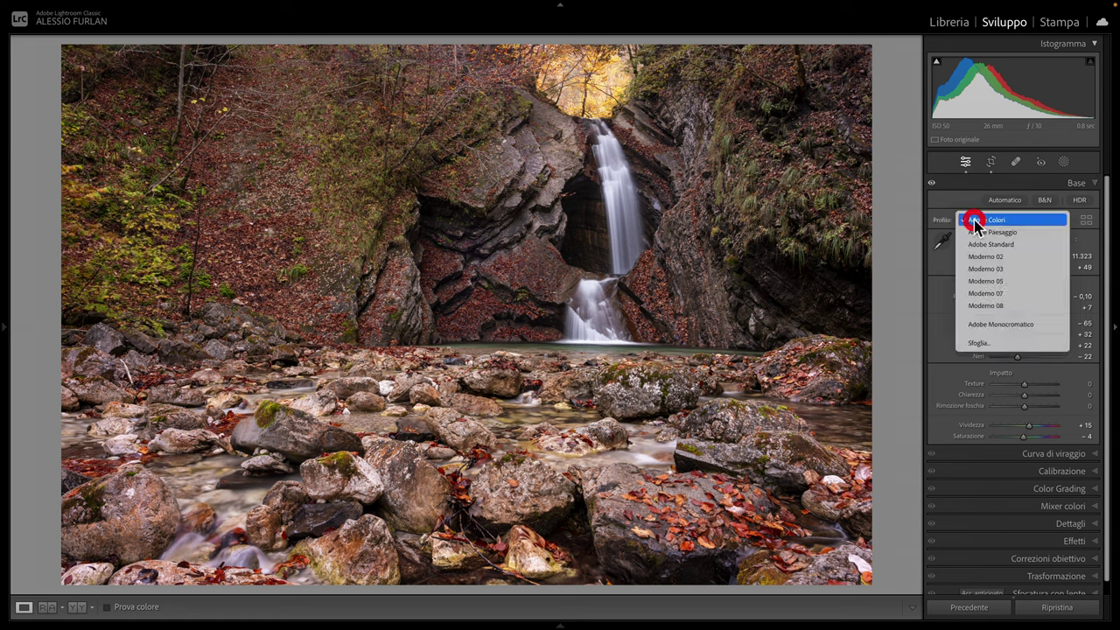
left_click(981, 233)
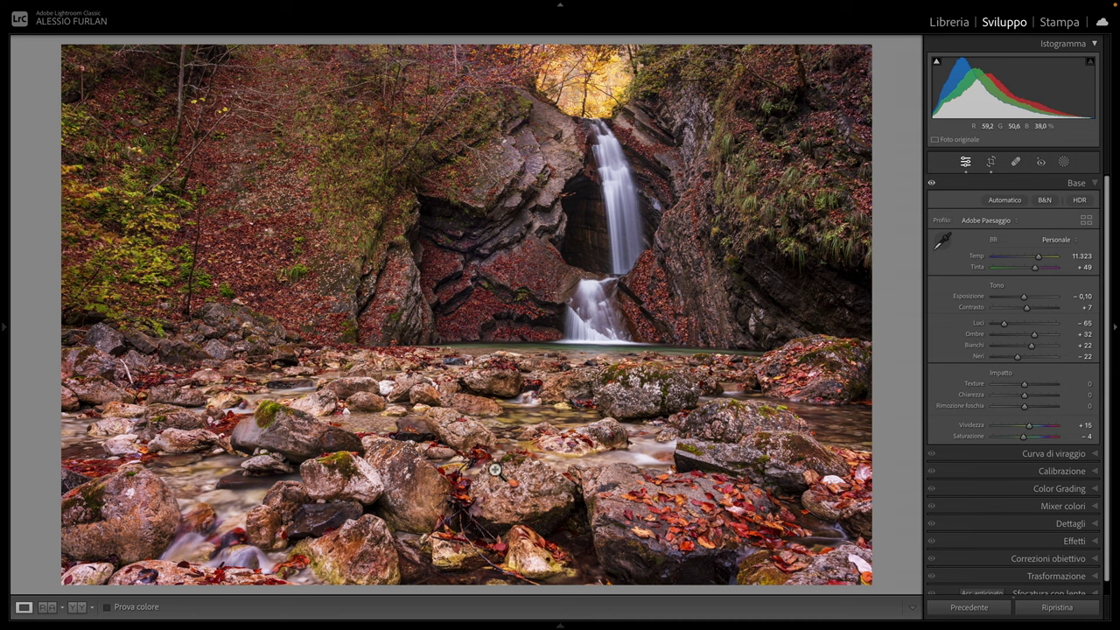
left_click(1097, 183)
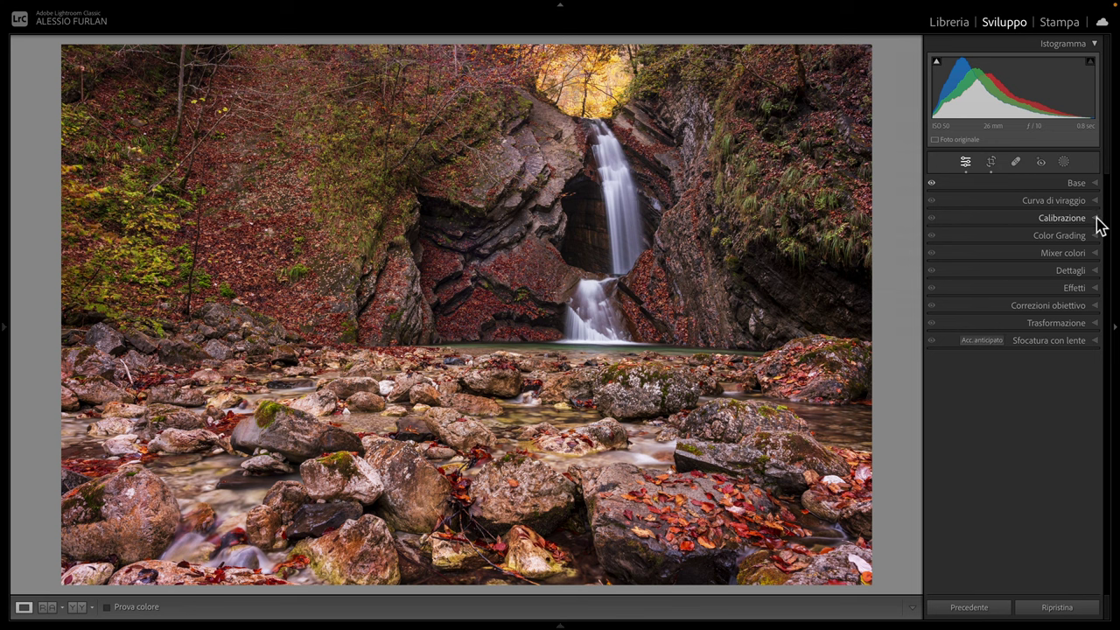
Expand Calibration and swing Red Primary Saturation up to +100, then back down to −4.
left_click(1097, 217)
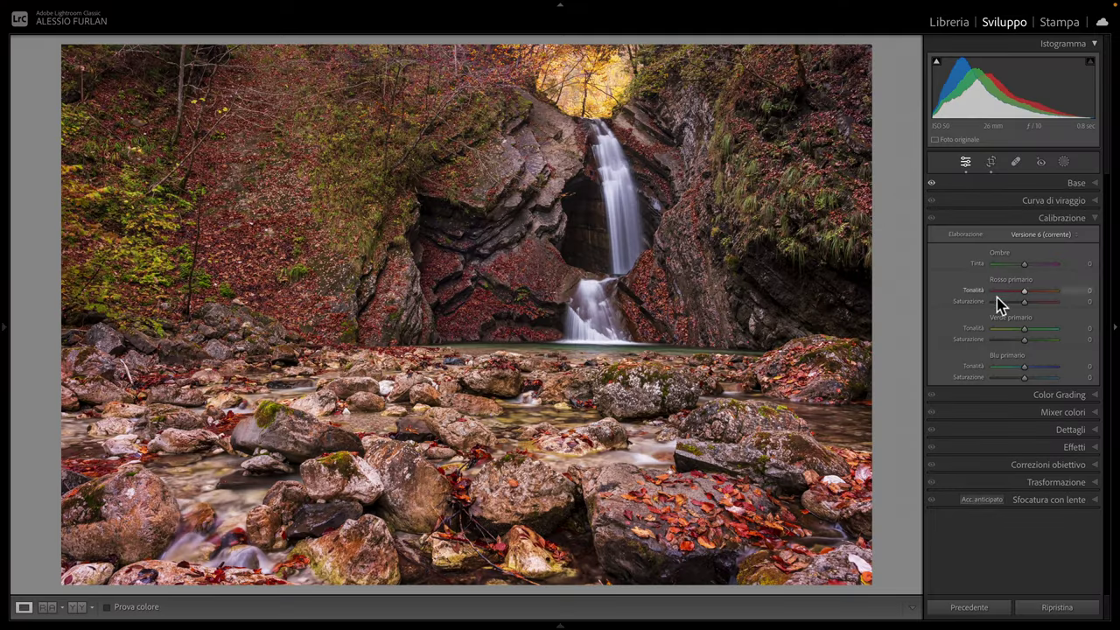
mouse_move(1025, 308)
left_mouse_down()
mouse_move(1065, 306)
mouse_move(1020, 303)
left_mouse_up()
left_click_drag(1024, 299, 1058, 299)
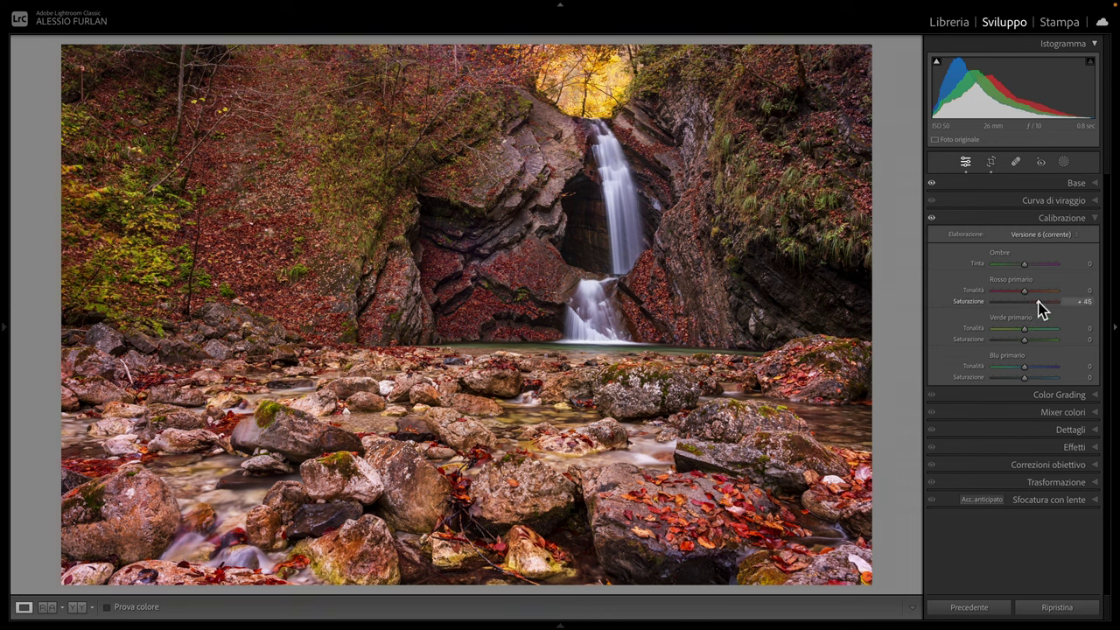
left_click_drag(1049, 306, 1054, 301)
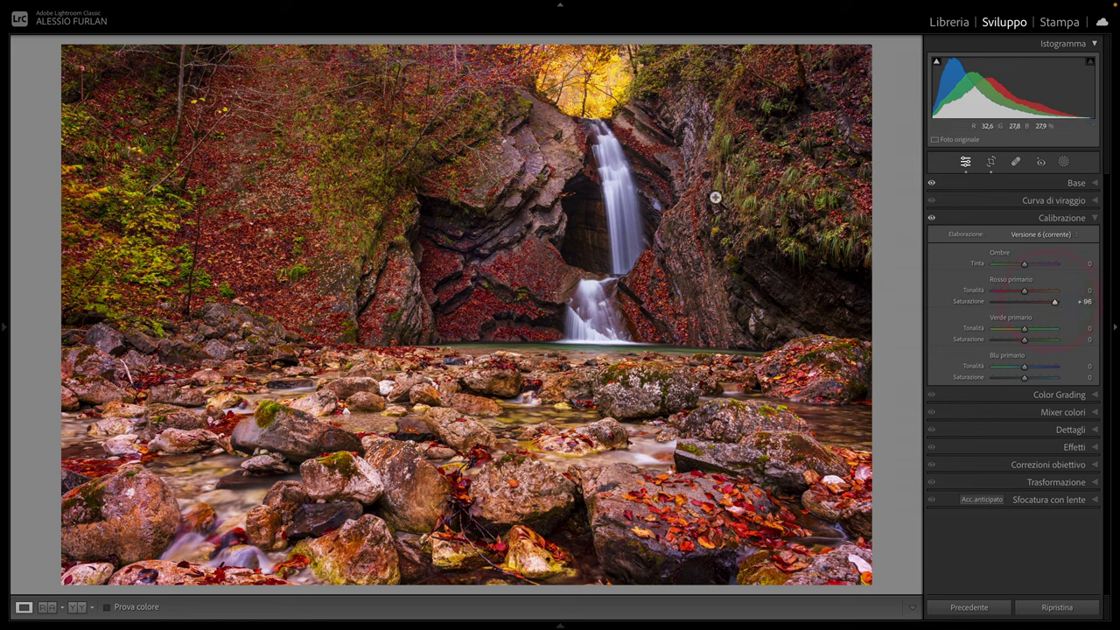
left_click_drag(1054, 301, 1024, 301)
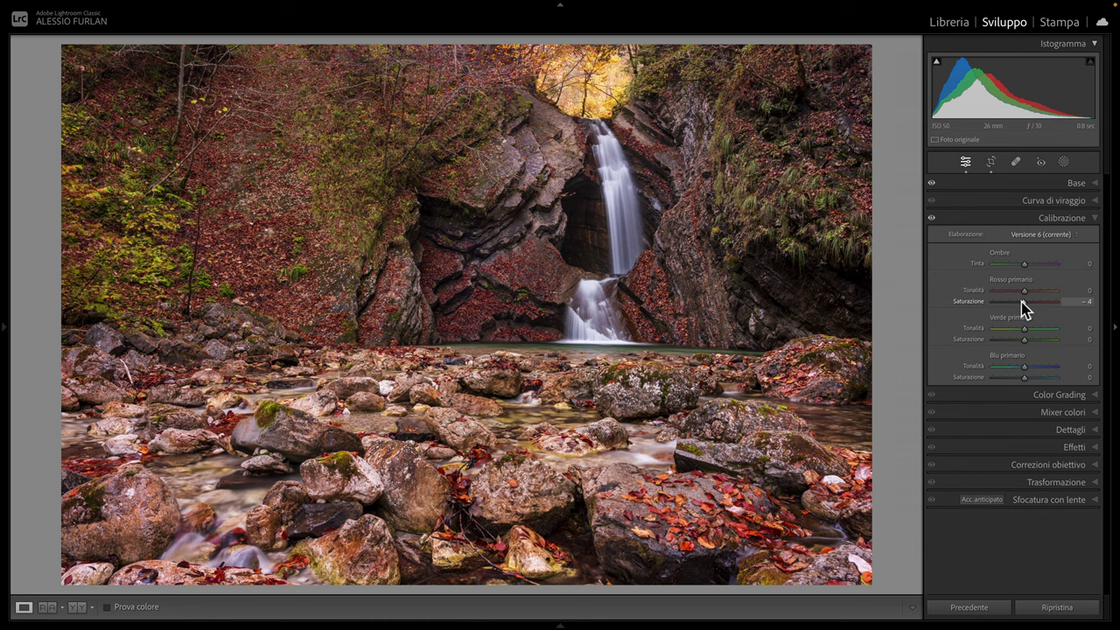
Reset Red Primary Saturation to zero and try Blue Primary Saturation between +100 and +11.
left_click(1020, 302)
double_click(970, 302)
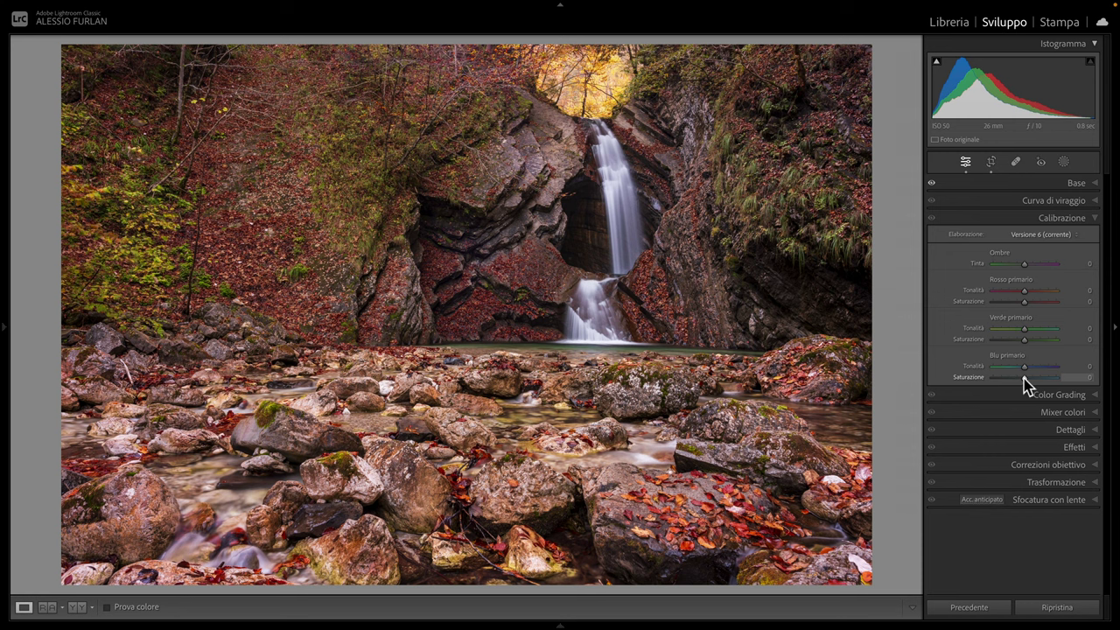
mouse_move(1024, 378)
left_mouse_down()
mouse_move(1067, 377)
mouse_move(1028, 377)
left_mouse_up()
left_click_drag(1048, 385, 1061, 385)
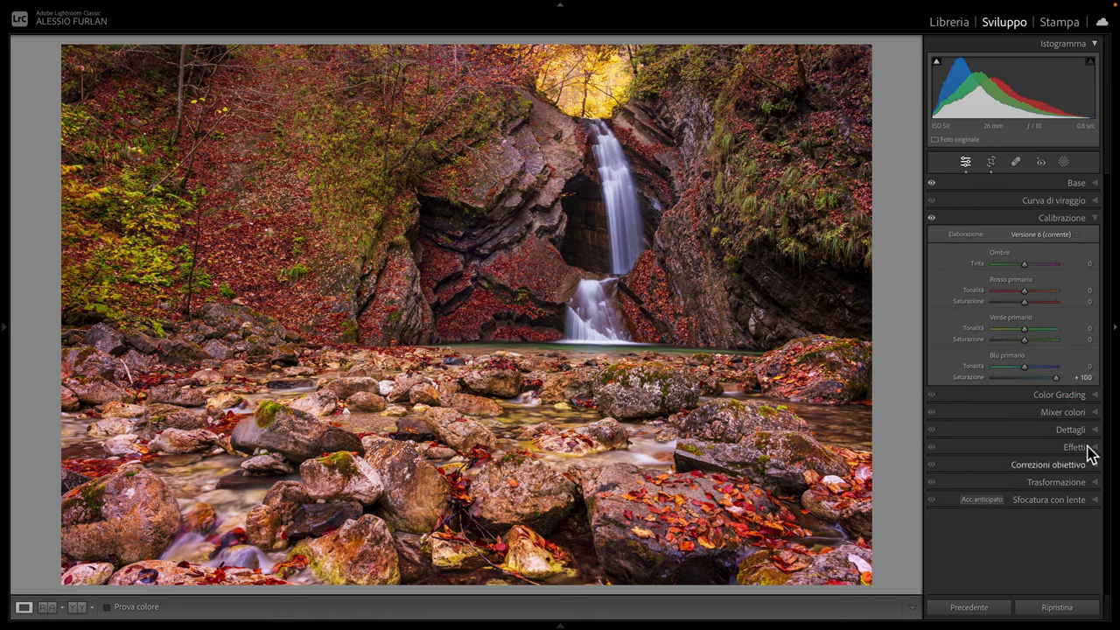
mouse_move(1057, 378)
left_mouse_down()
mouse_move(1030, 378)
mouse_move(1065, 383)
mouse_move(1030, 386)
left_mouse_up()
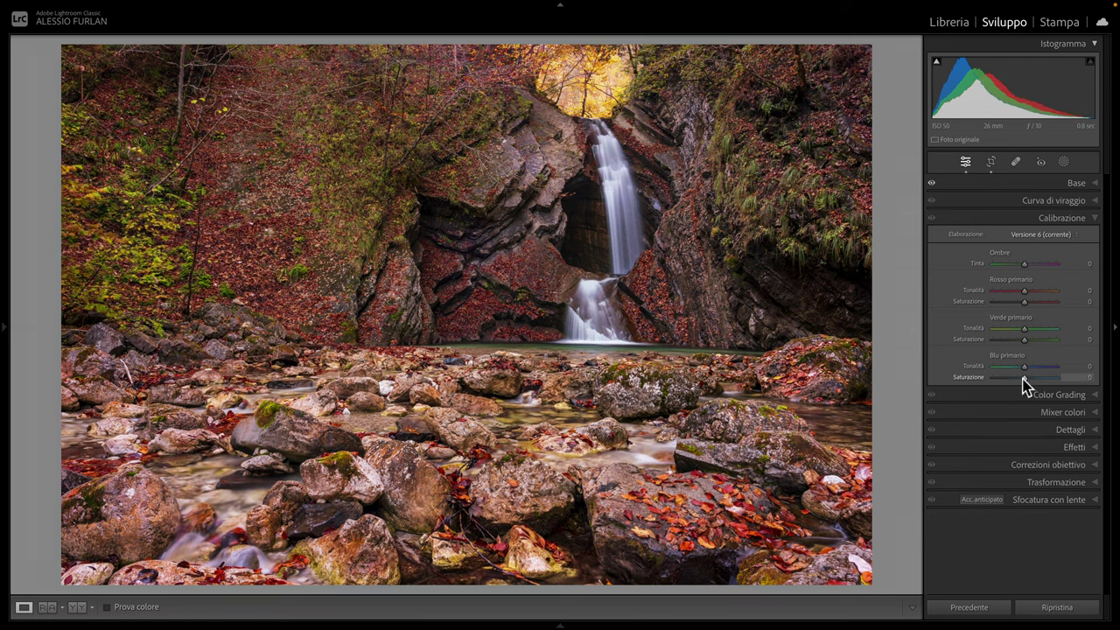
Settle Blue Primary Saturation at +31 and Red Primary Saturation at +46.
left_click_drag(1026, 385, 1070, 380)
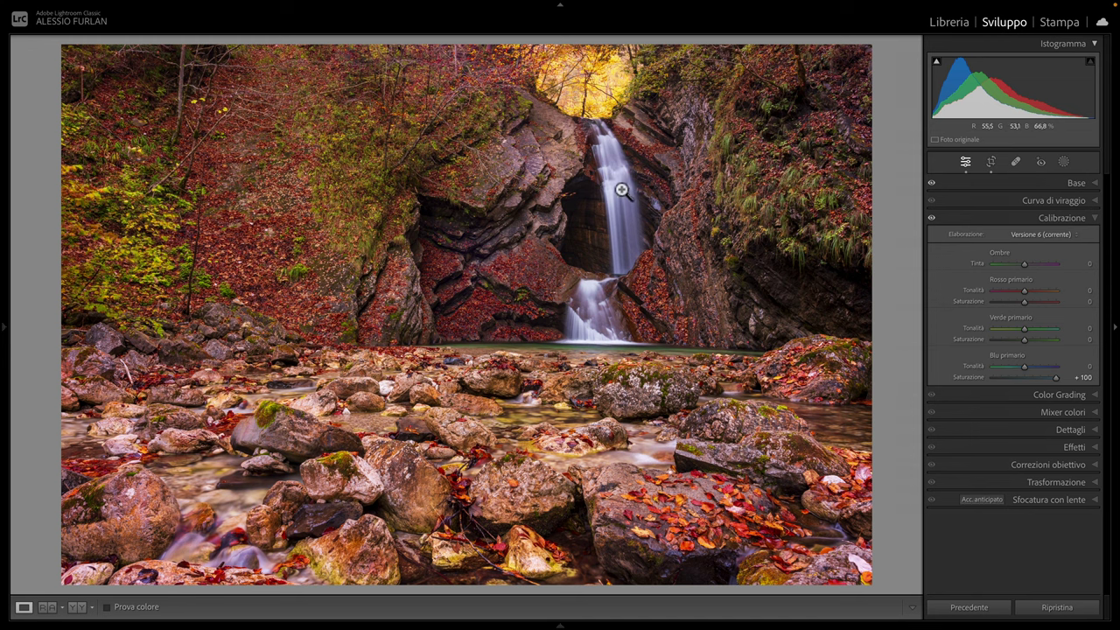
left_click_drag(1056, 378, 990, 381)
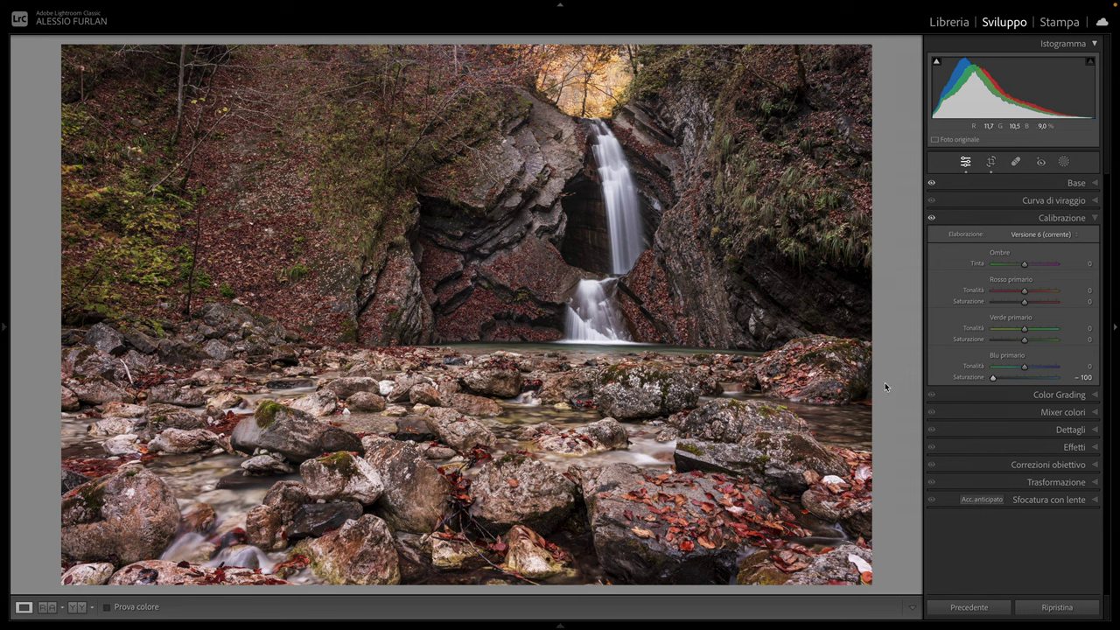
left_click_drag(995, 377, 1023, 378)
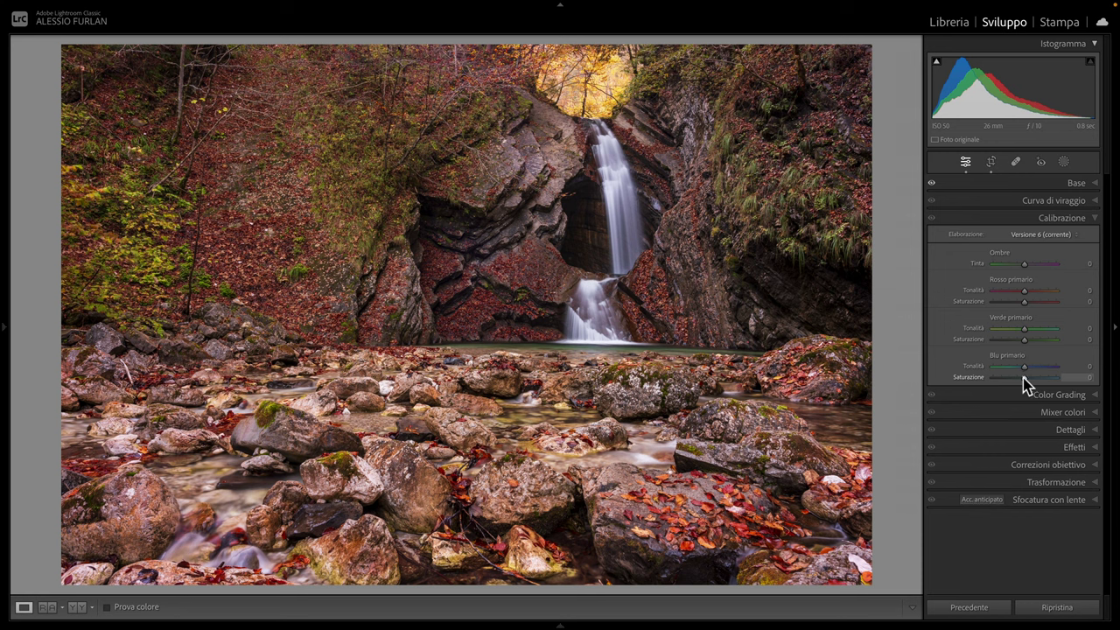
left_click_drag(1030, 385, 1035, 378)
mouse_move(1024, 301)
left_mouse_down()
mouse_move(1056, 306)
mouse_move(1043, 306)
left_mouse_up()
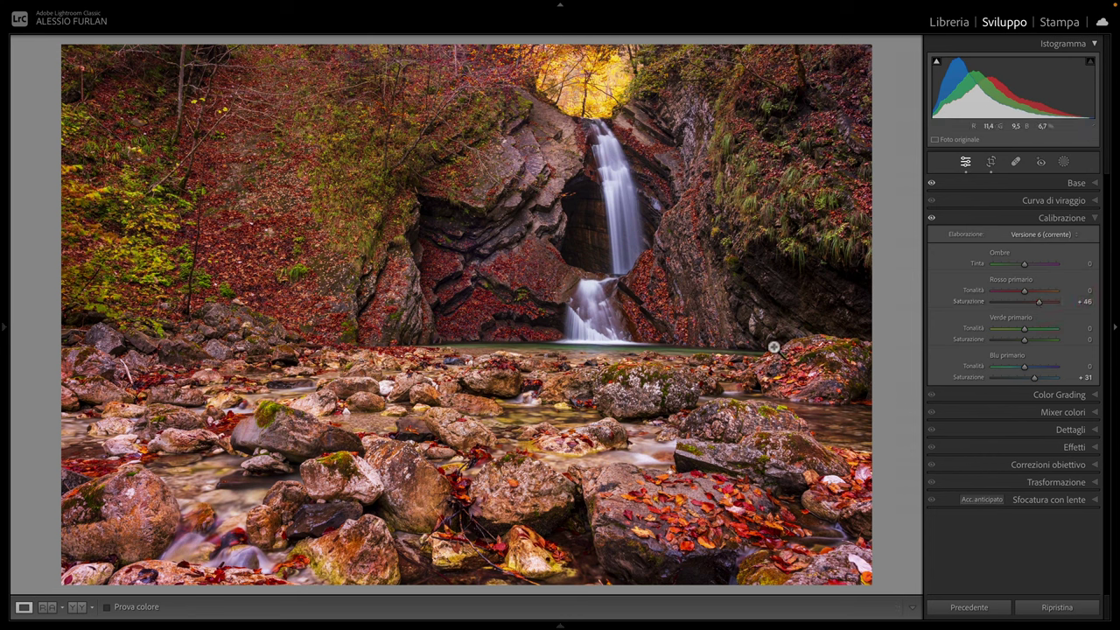
Collapse Basic, open Camera Calibration, and reset Blue and Red Primary saturation to 0.
left_click(1094, 183)
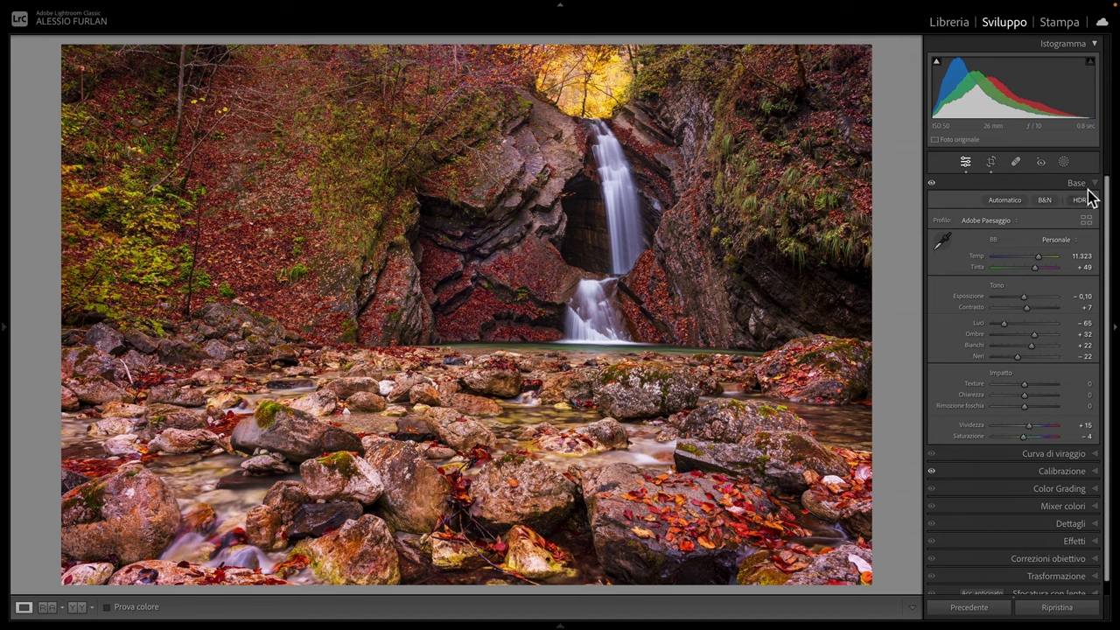
left_click(1095, 184)
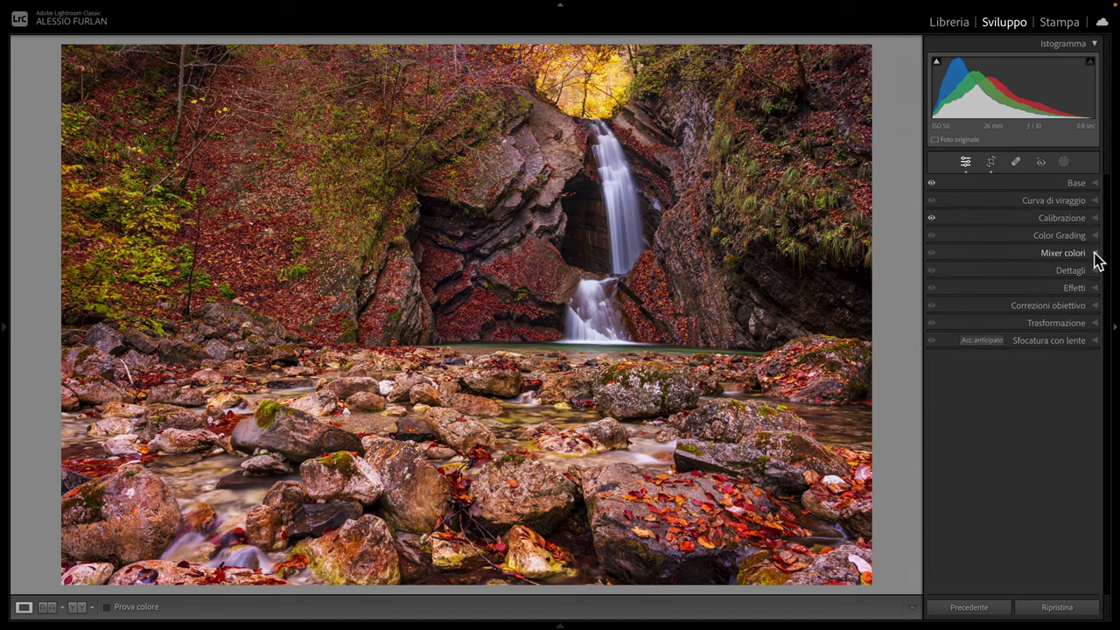
left_click(1095, 218)
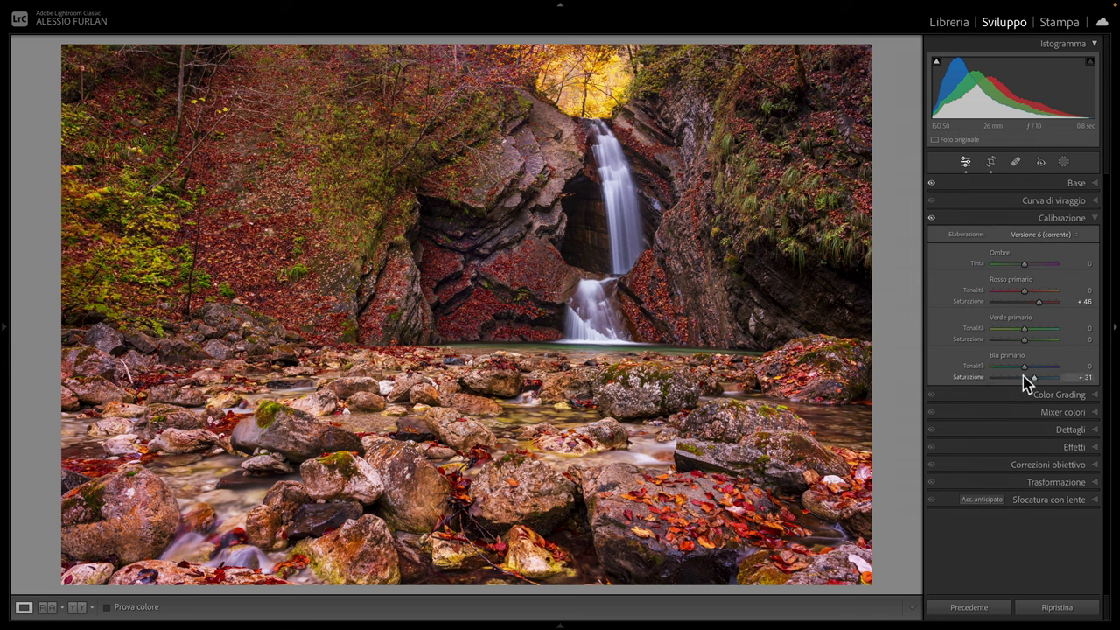
left_click(968, 377)
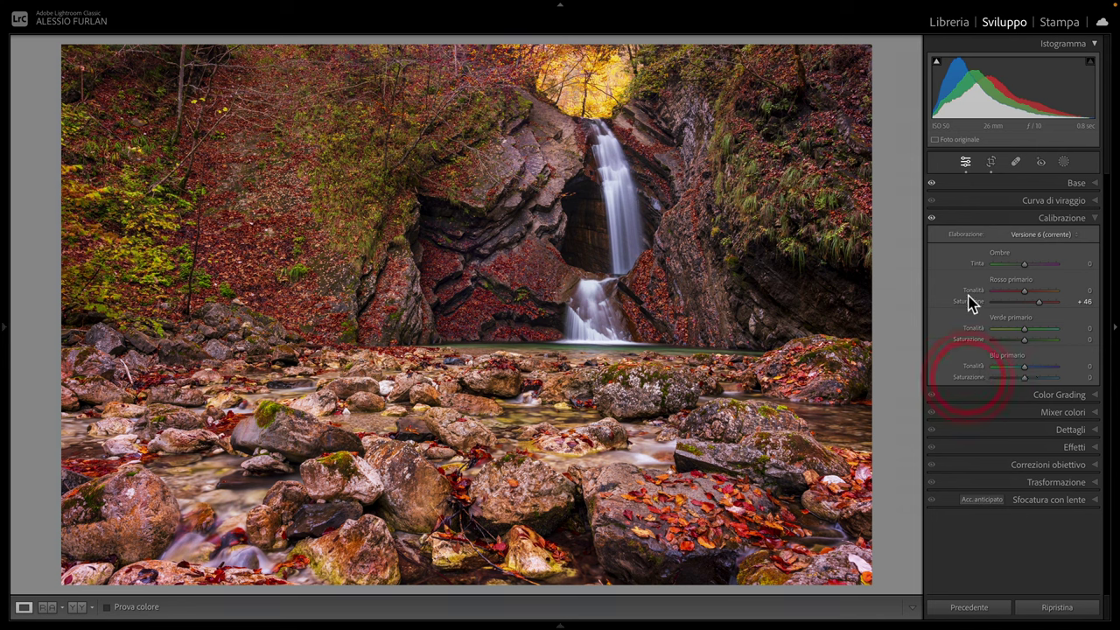
double_click(968, 303)
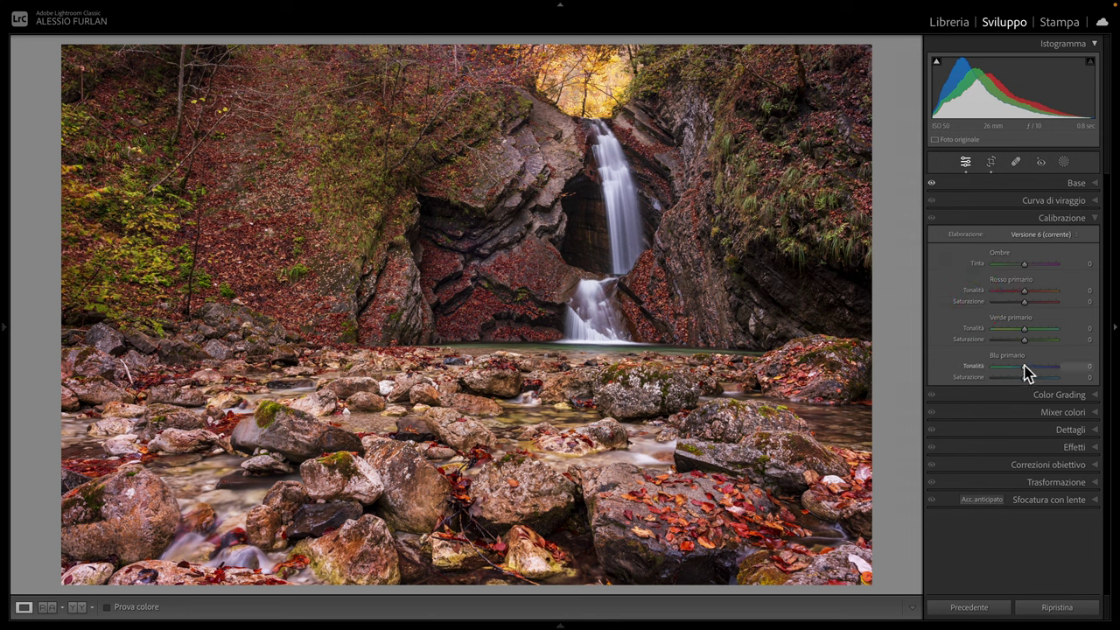
left_click_drag(1023, 366, 1001, 368)
left_click(991, 365)
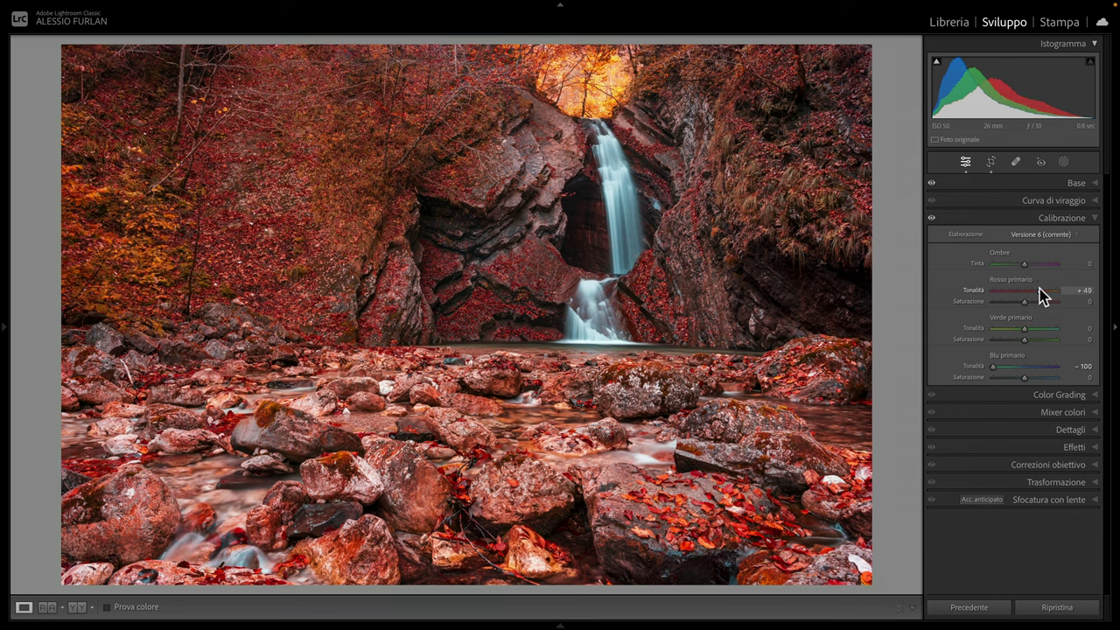
left_click_drag(1041, 293, 1041, 292)
left_click(1041, 294)
left_click(1036, 292)
left_click(588, 81)
left_click_drag(586, 80, 574, 253)
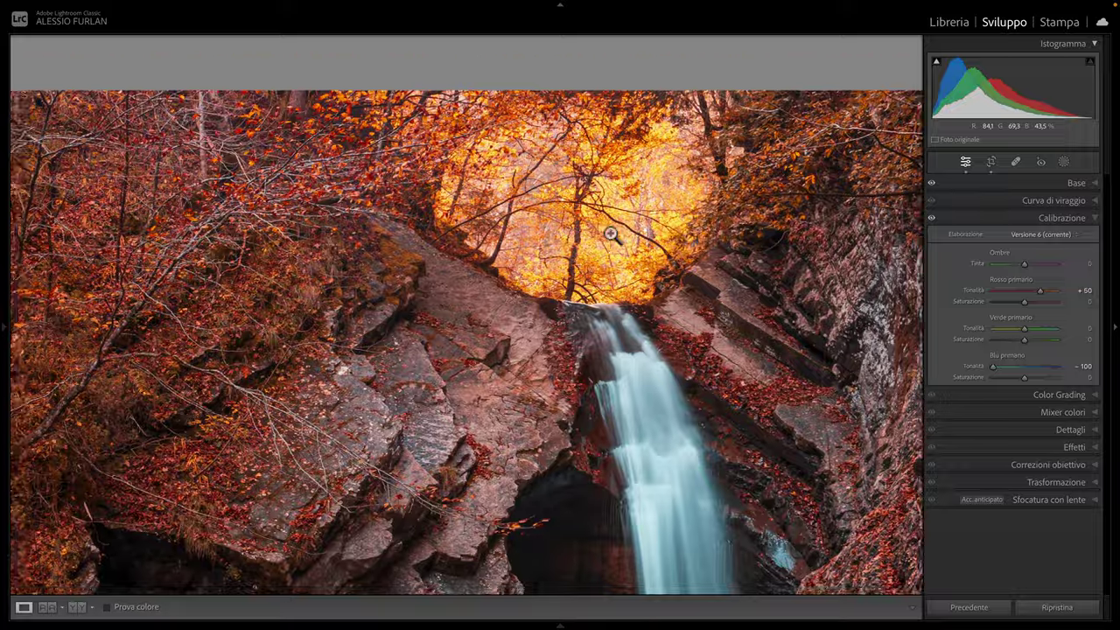
left_click(610, 235)
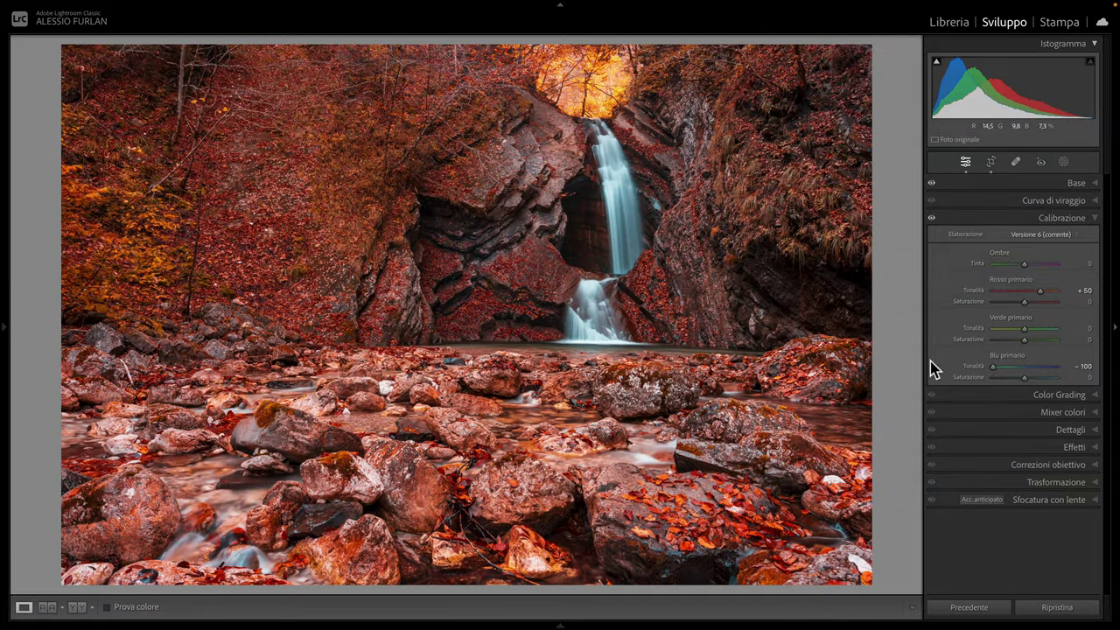
double_click(975, 290)
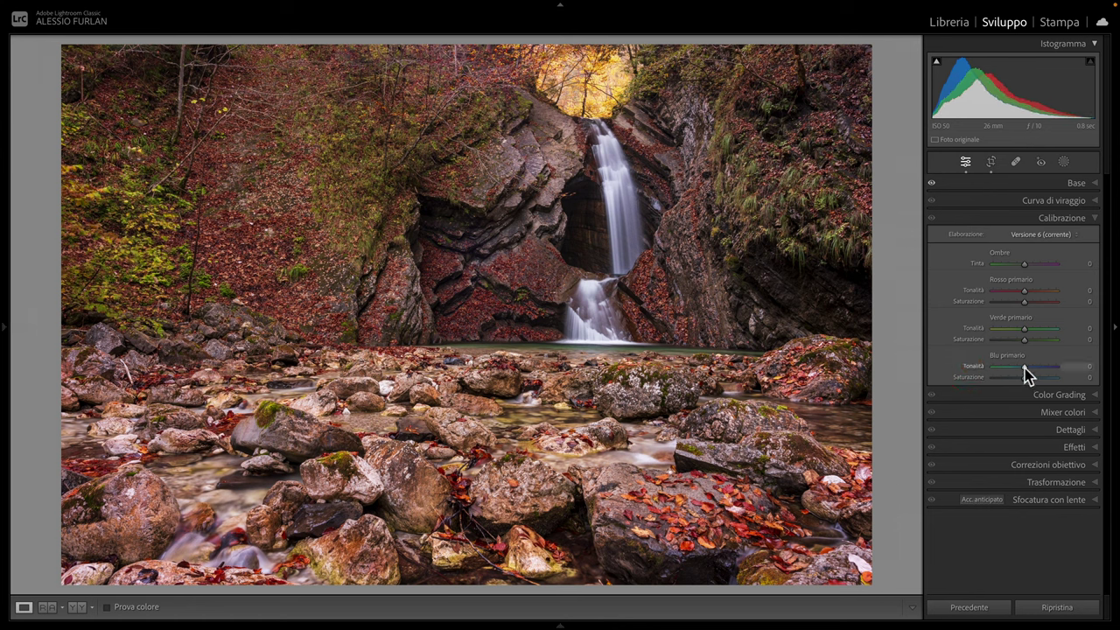
In Calibration, set Blue Primary hue −50, Red Primary hue +30 and Red Primary saturation +36.
left_click_drag(1019, 374, 1010, 374)
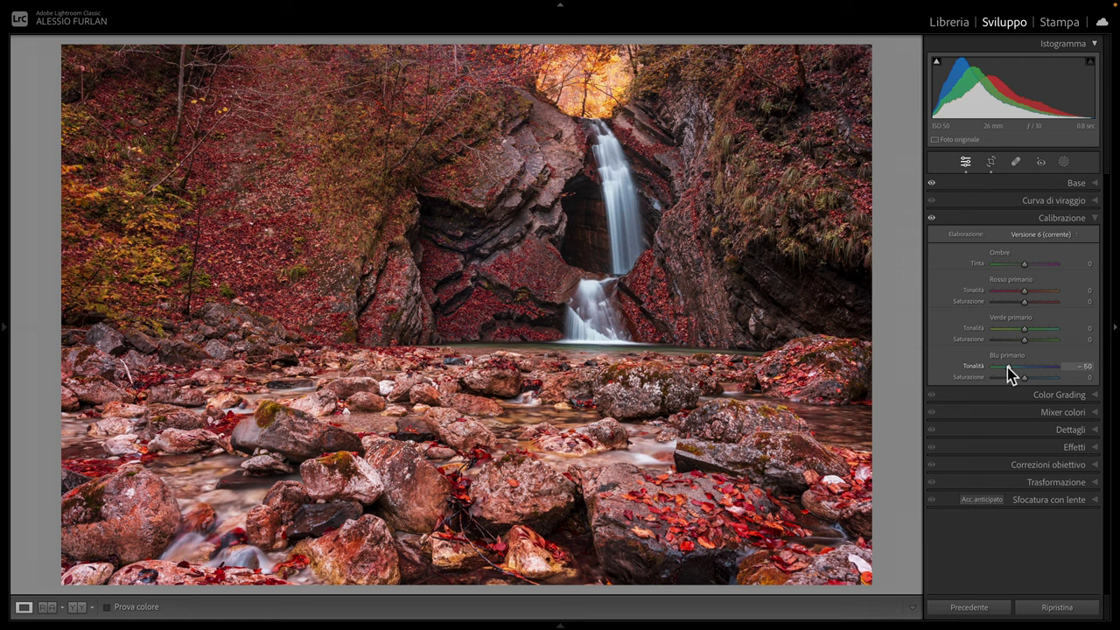
left_click(1008, 366)
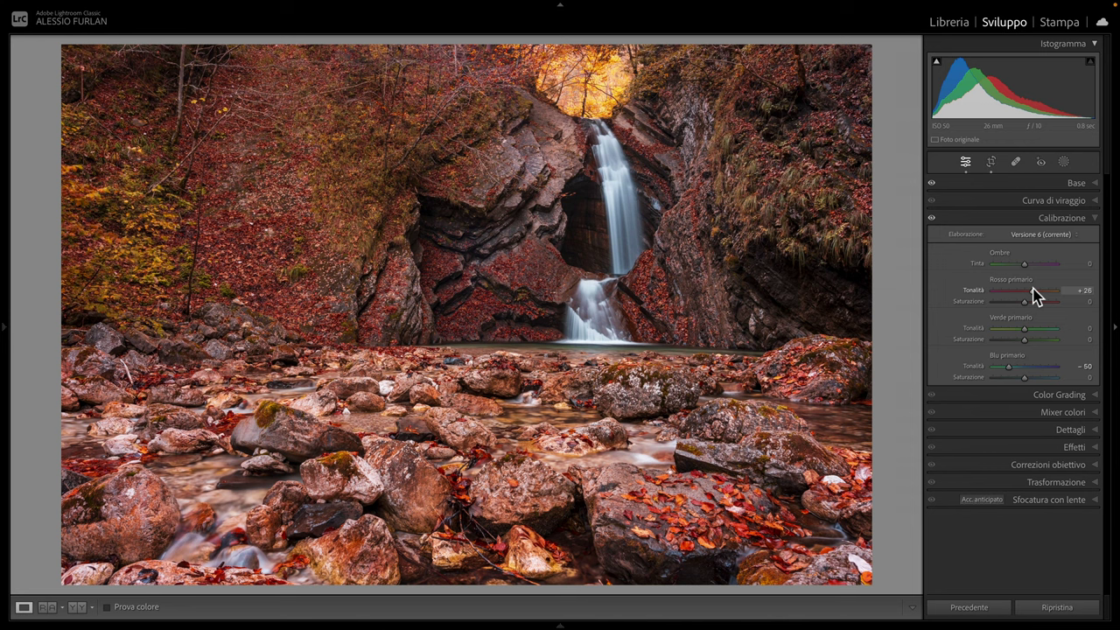
left_click(1033, 289)
left_click_drag(1025, 300, 1030, 300)
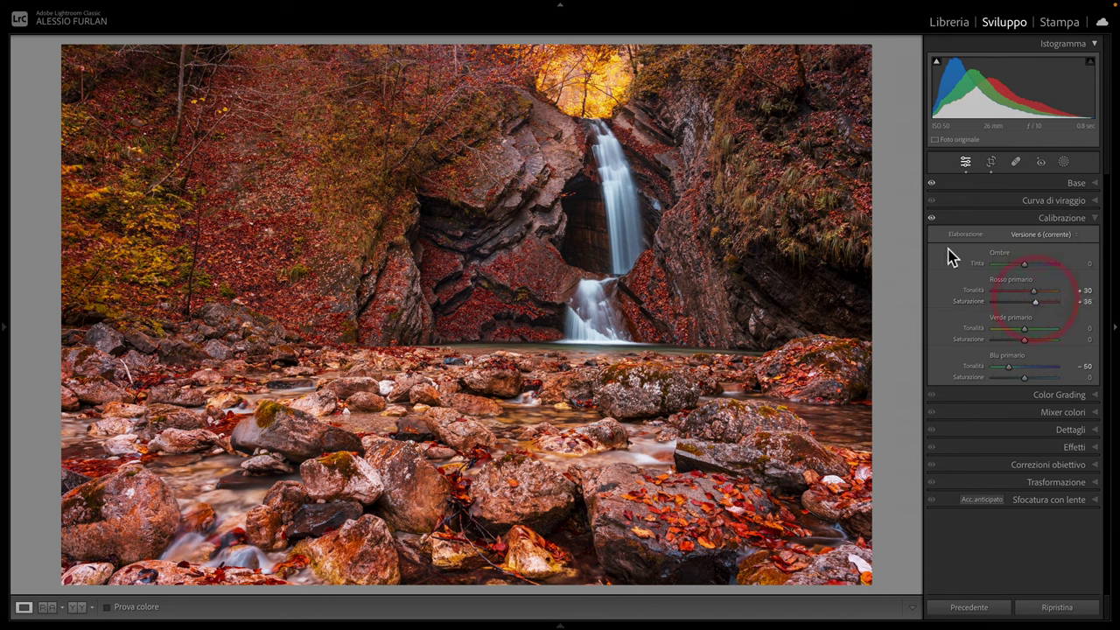
left_click(933, 219)
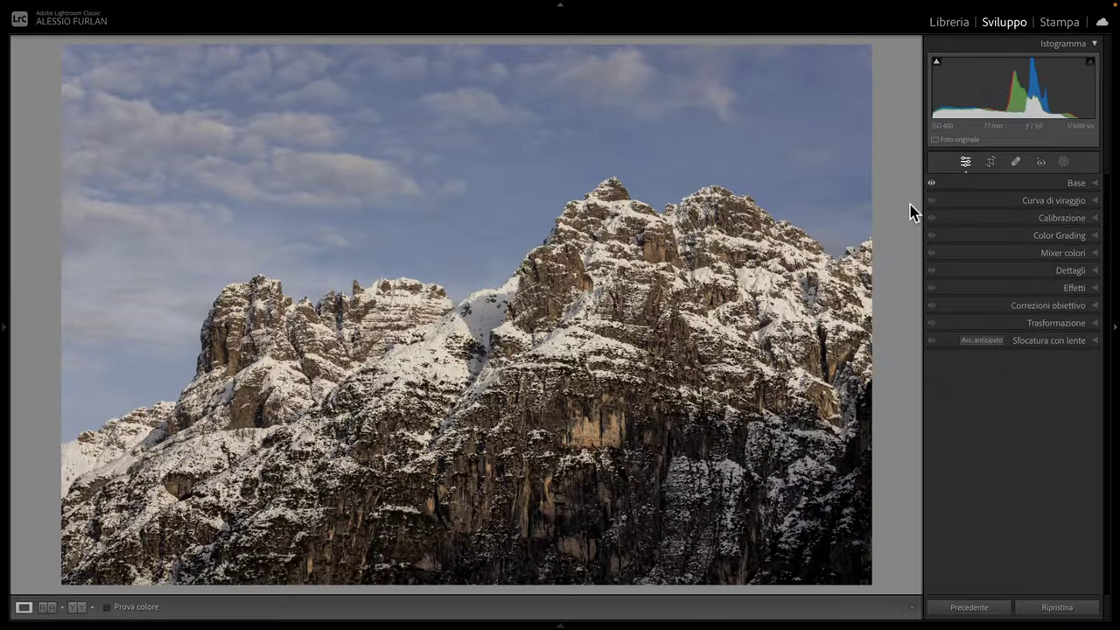
Expand the Color Grading panel to show its colour wheels.
left_click(1091, 237)
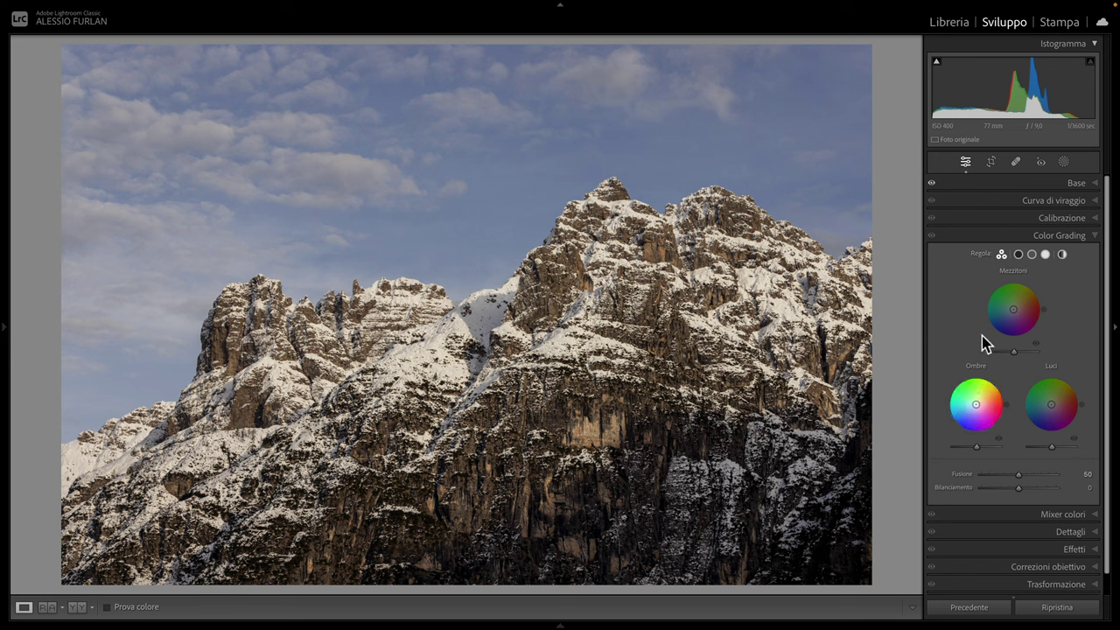
Drag the Shadows wheel to a red tint at hue 355, saturation 21.
left_click(1019, 255)
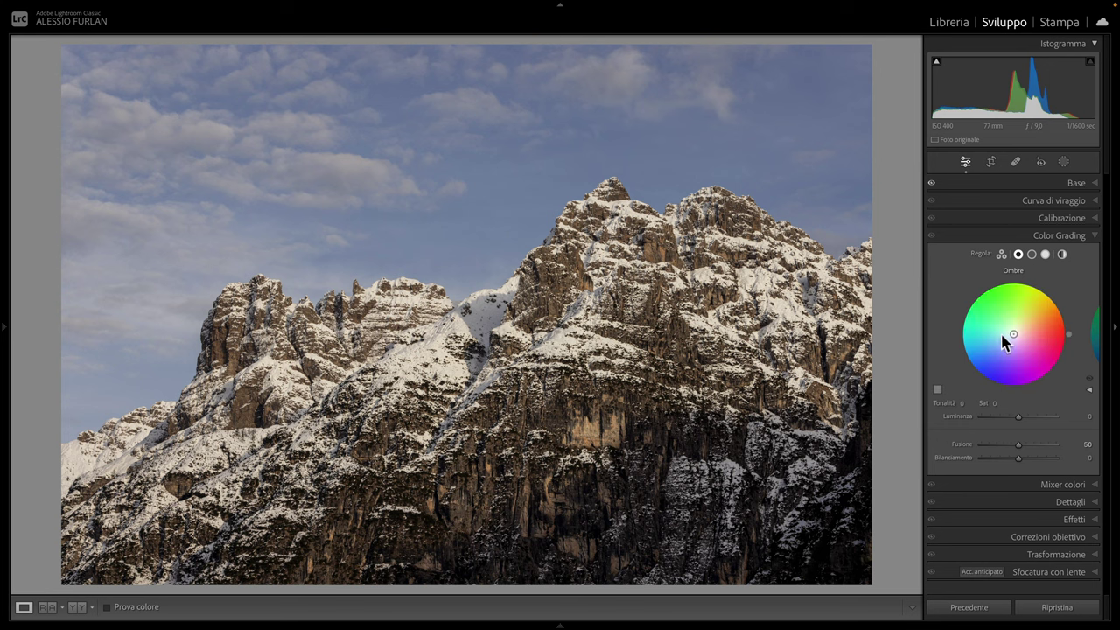
mouse_move(1015, 335)
left_mouse_down()
mouse_move(988, 297)
mouse_move(997, 300)
left_mouse_up()
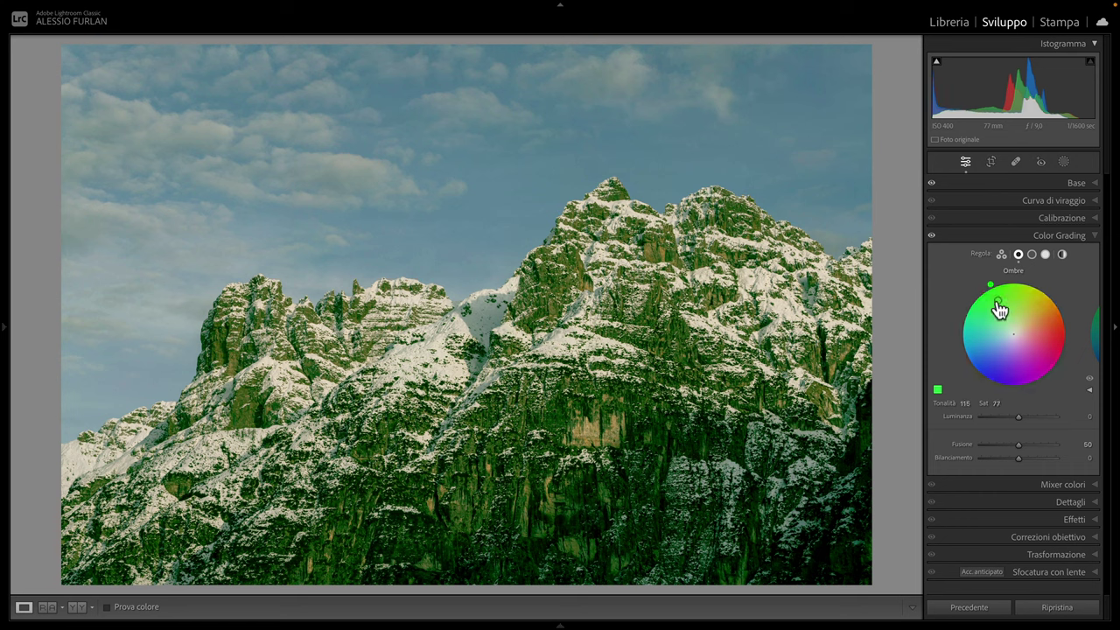
left_click_drag(1001, 310, 1012, 332)
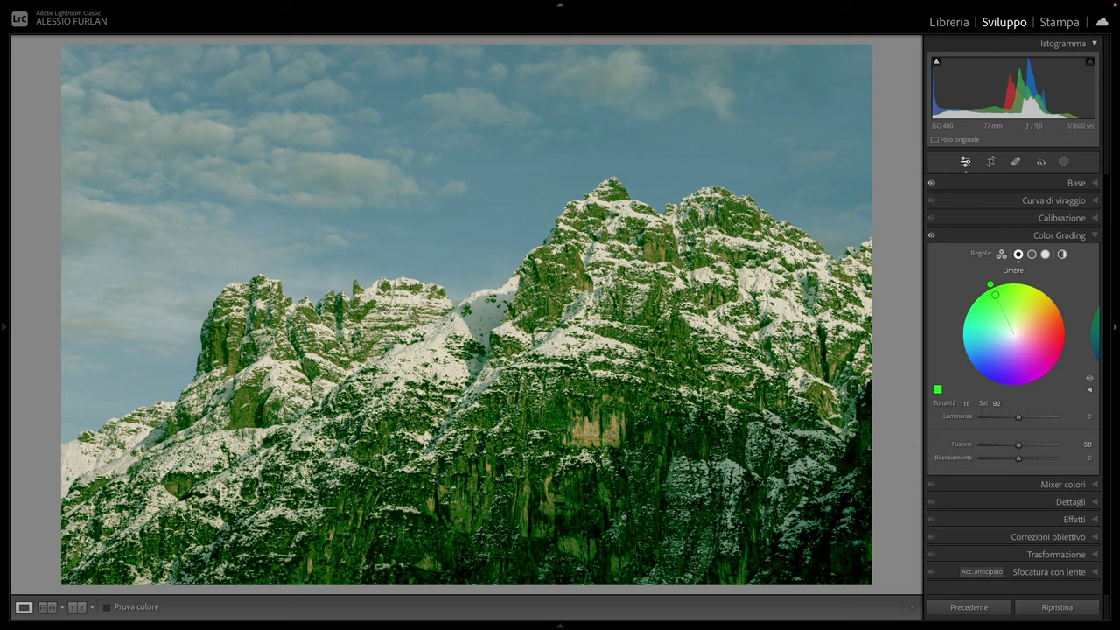
mouse_move(1042, 310)
left_mouse_down()
mouse_move(1054, 338)
mouse_move(1029, 362)
mouse_move(989, 361)
left_mouse_up()
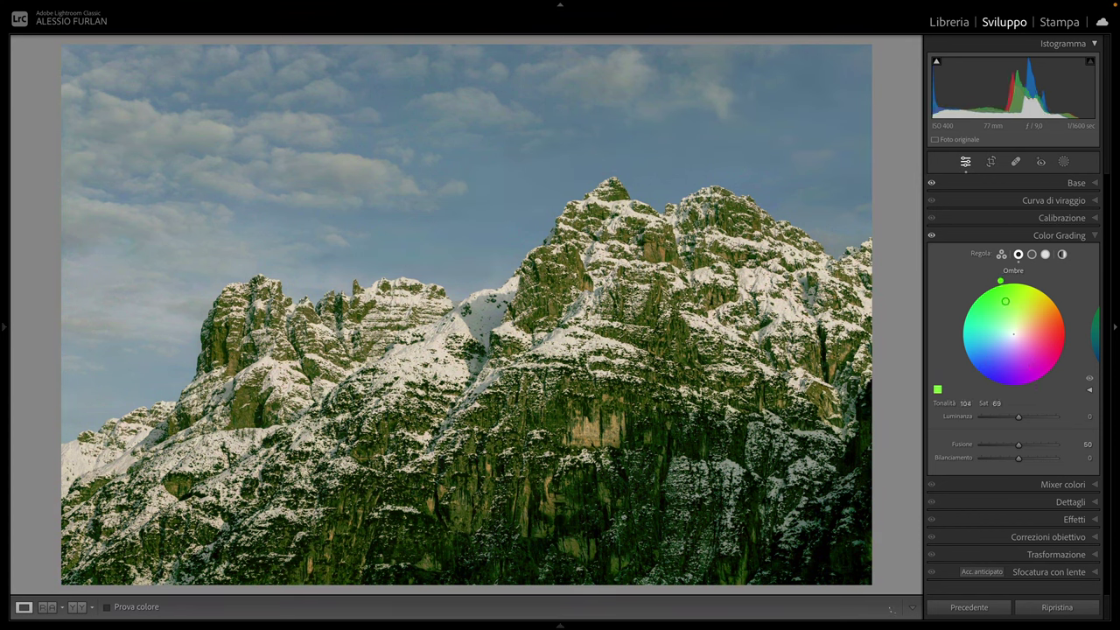
mouse_move(1016, 307)
left_mouse_down()
mouse_move(1049, 329)
mouse_move(1002, 321)
mouse_move(1014, 332)
left_mouse_up()
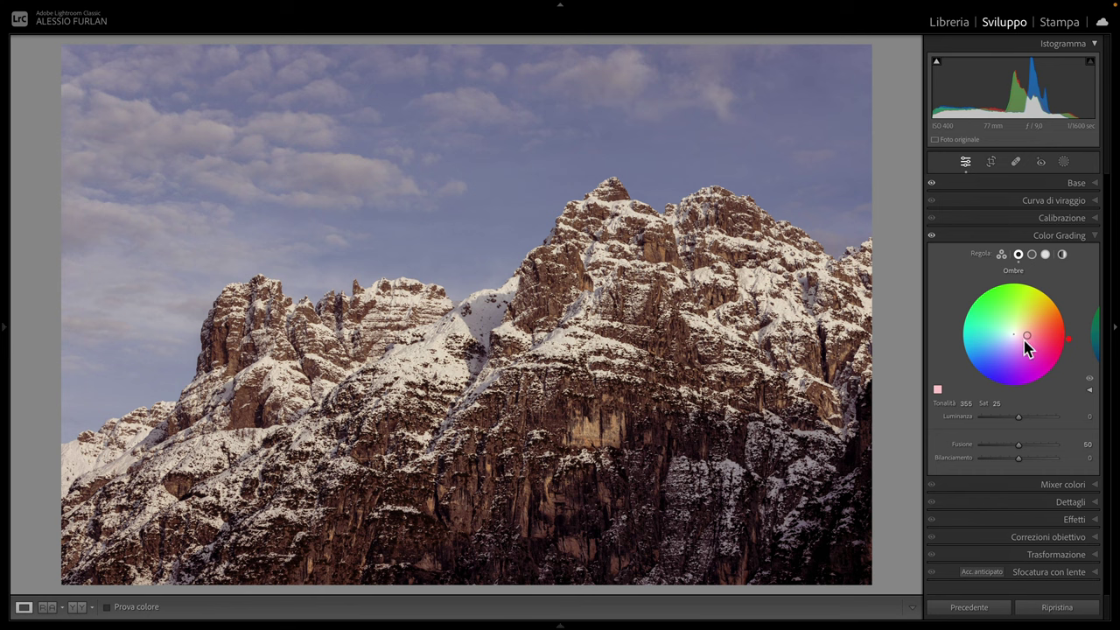
mouse_move(1033, 335)
left_mouse_down()
mouse_move(1060, 338)
mouse_move(1021, 335)
left_mouse_up()
Toggle Color Grading and the shadows tint off and on to compare.
left_click(932, 237)
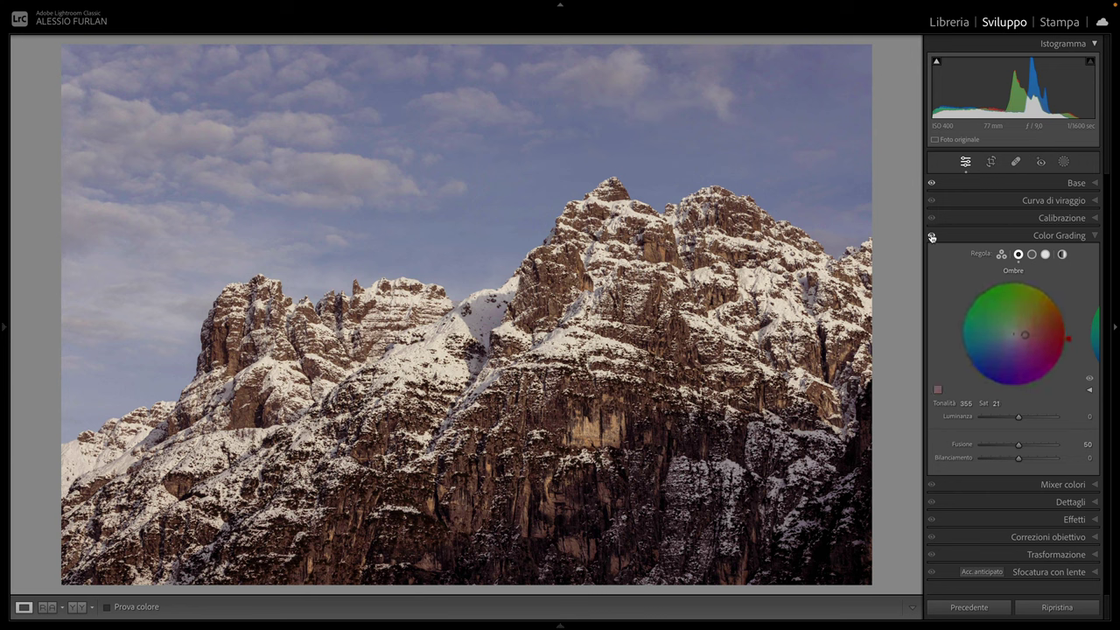
left_click(932, 236)
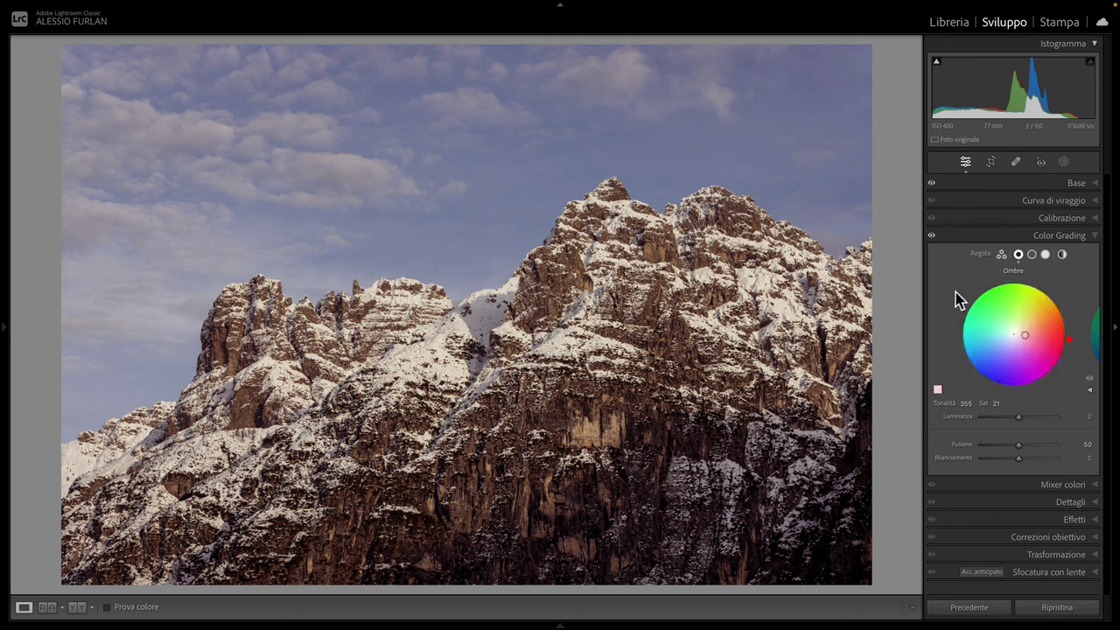
left_click(1090, 380)
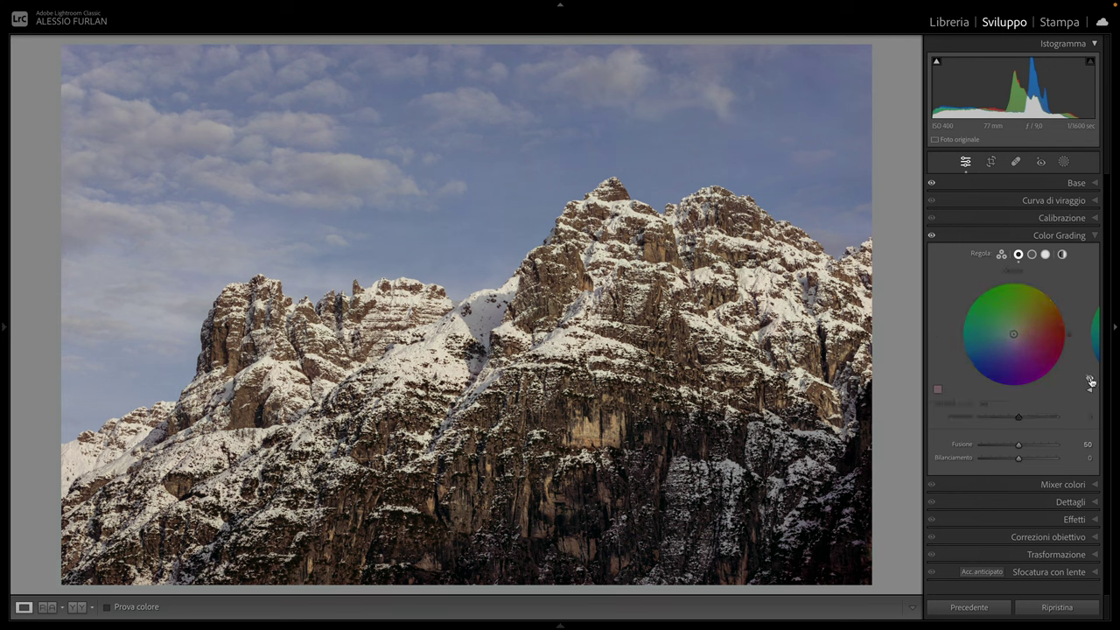
left_click(1090, 380)
mouse_move(1020, 417)
left_mouse_down()
mouse_move(1059, 418)
mouse_move(1026, 417)
left_mouse_up()
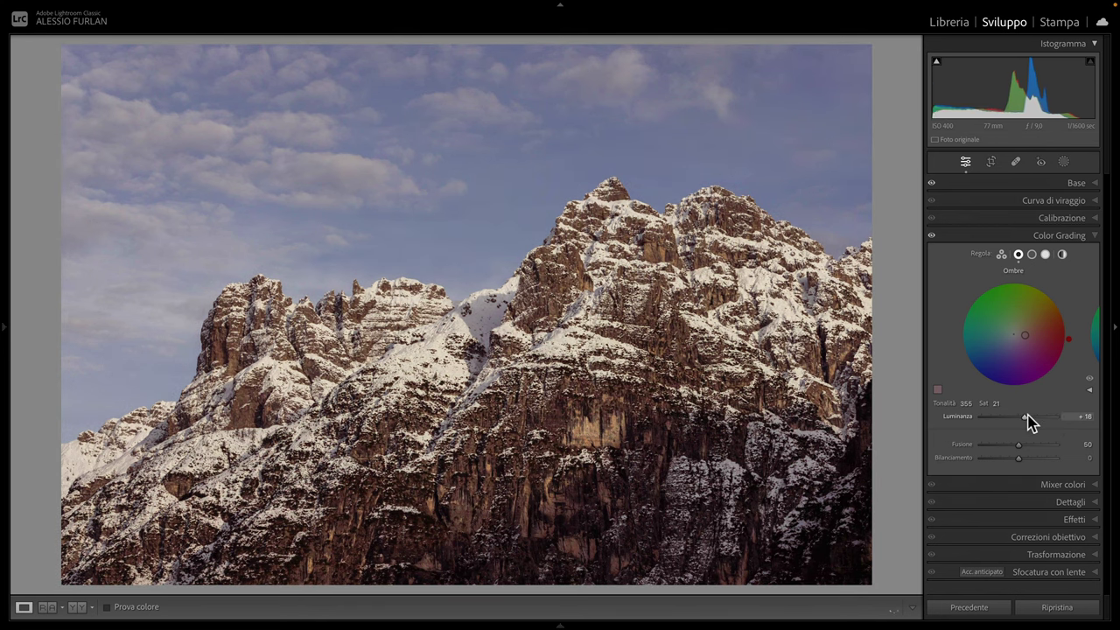
left_click(1094, 184)
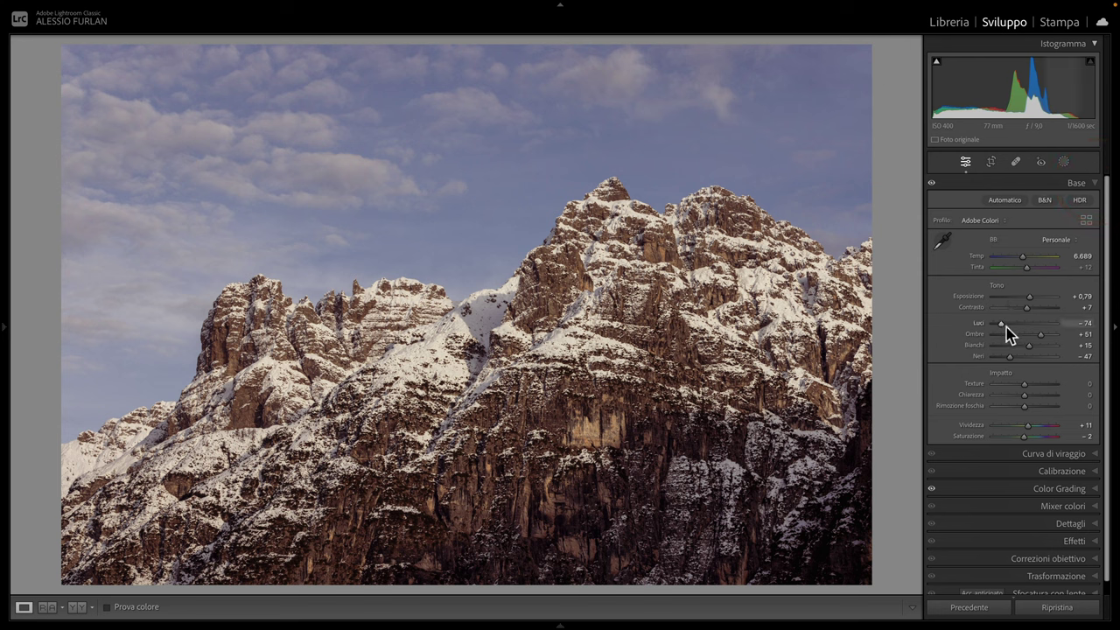
left_click(1094, 182)
left_click(1095, 236)
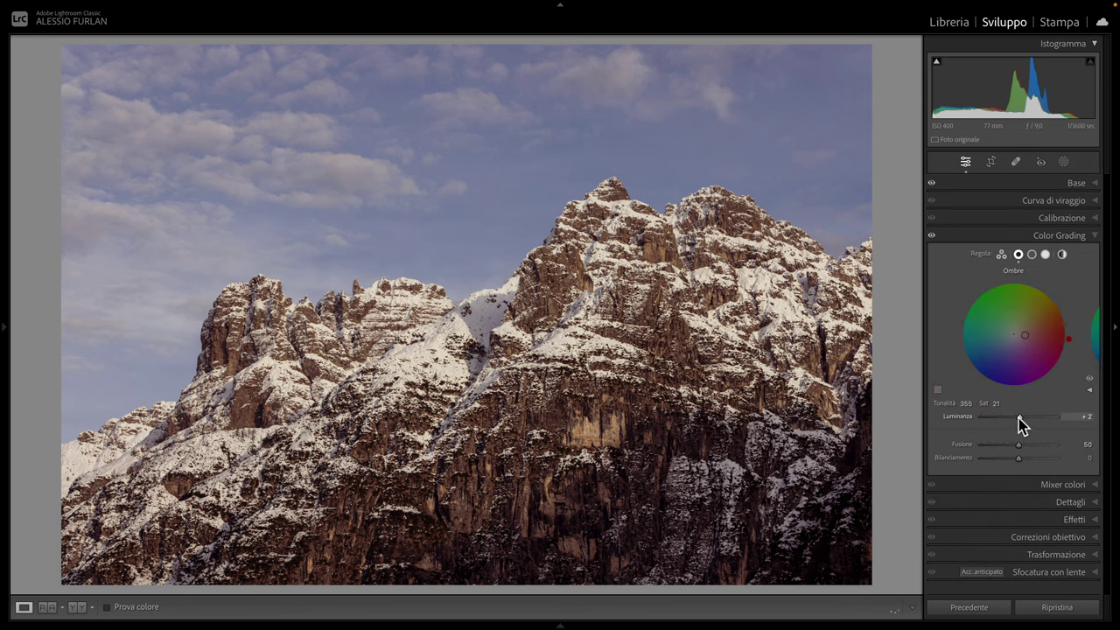
left_click_drag(1018, 417, 1019, 417)
double_click(1019, 418)
Tint the highlights purple at hue 254, saturation 53, keeping highlights luminance at 0.
left_click(1046, 255)
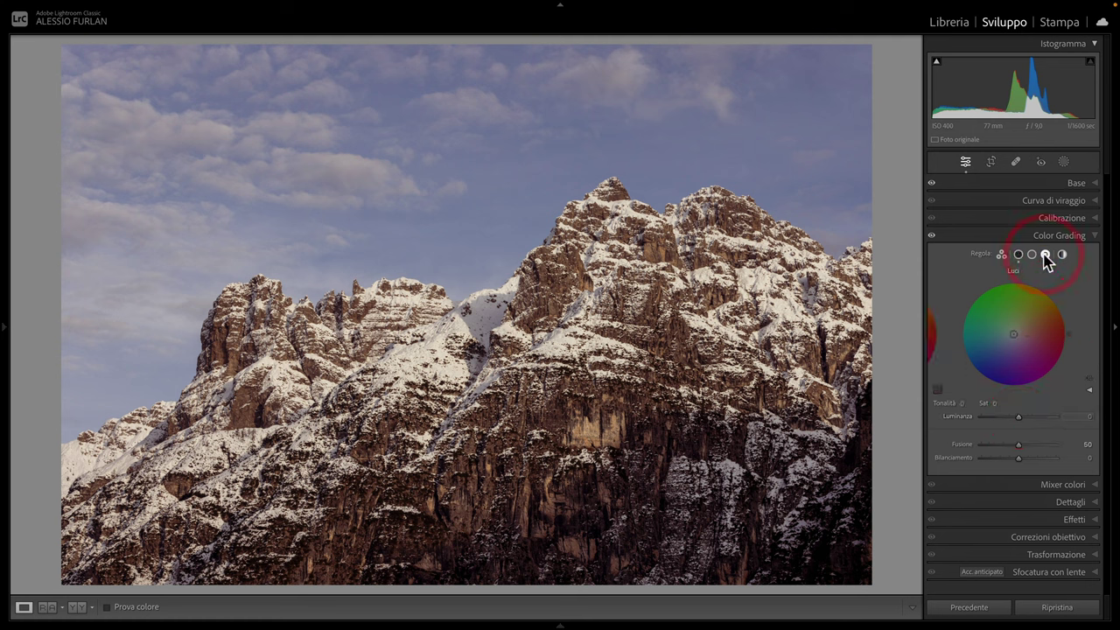
mouse_move(1013, 340)
left_mouse_down()
mouse_move(1032, 306)
mouse_move(1000, 356)
left_mouse_up()
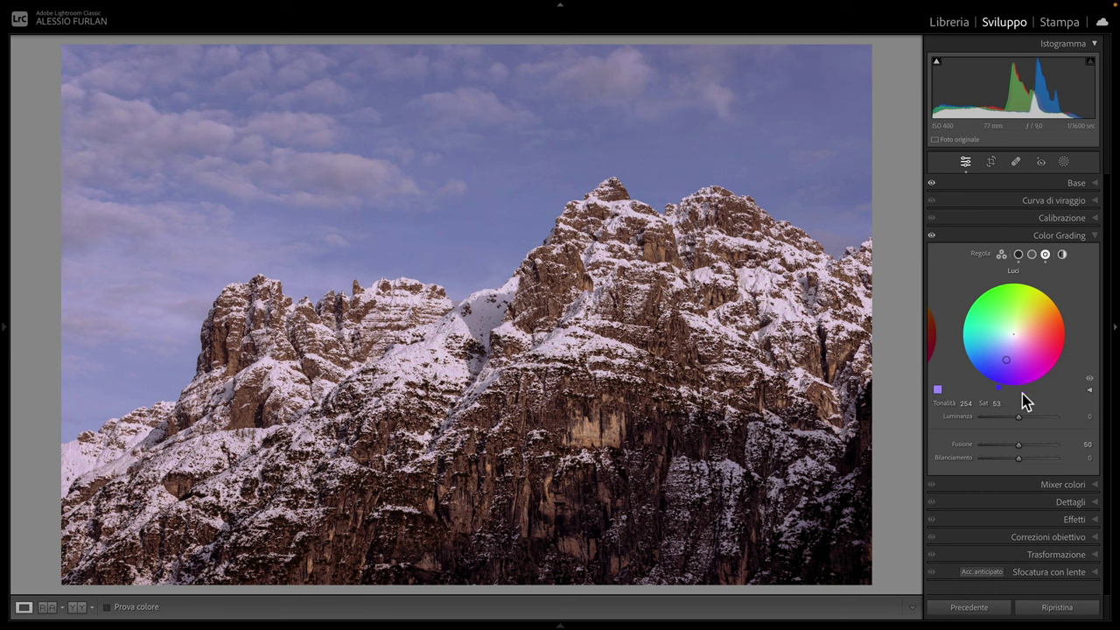
mouse_move(1018, 418)
left_mouse_down()
mouse_move(978, 419)
mouse_move(1043, 419)
mouse_move(972, 418)
mouse_move(1060, 418)
mouse_move(987, 425)
mouse_move(1049, 425)
mouse_move(1019, 424)
left_mouse_up()
double_click(1018, 424)
Check the Midtones wheel and return to the Shadows wheel.
left_click(1017, 254)
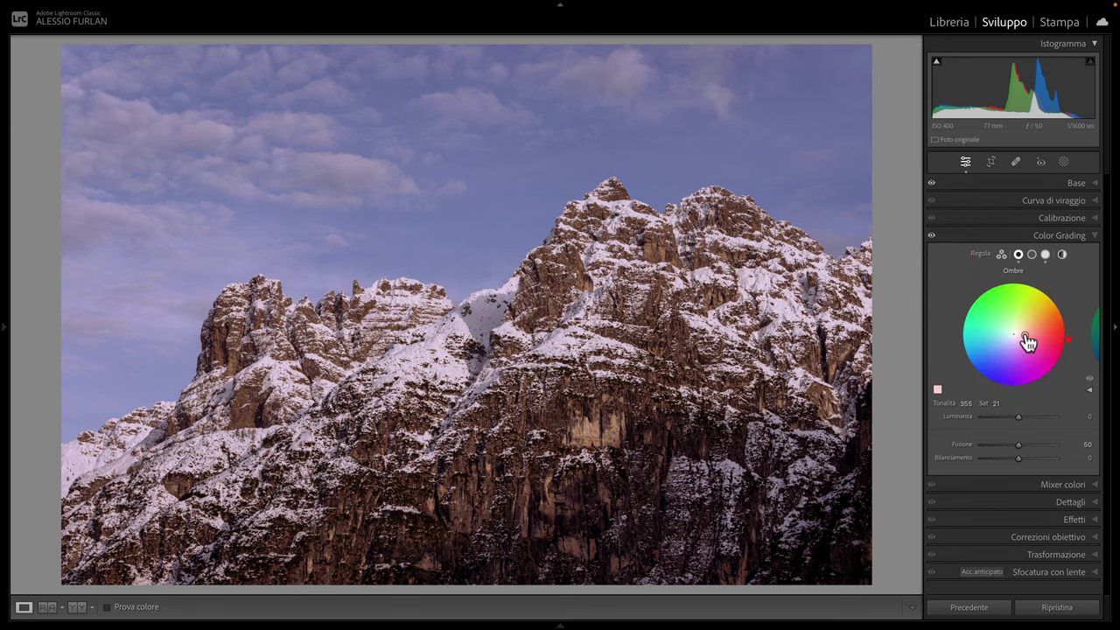
left_click(1032, 254)
left_click(1019, 255)
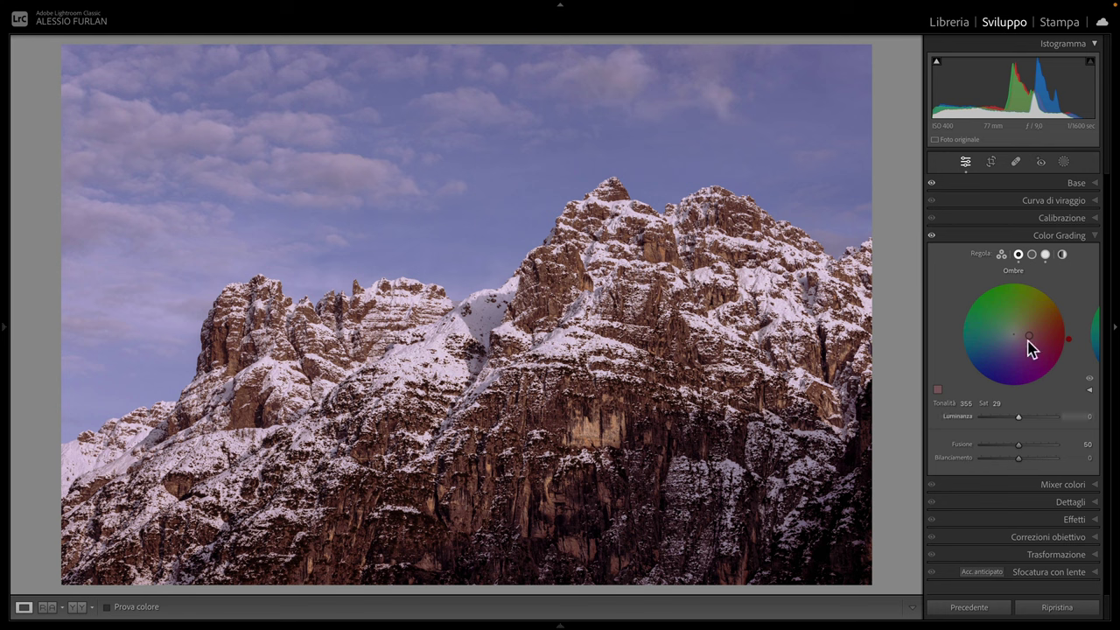
Review the Midtones and purple Highlights wheels, then return to Shadows.
left_click(1033, 254)
left_click(1045, 255)
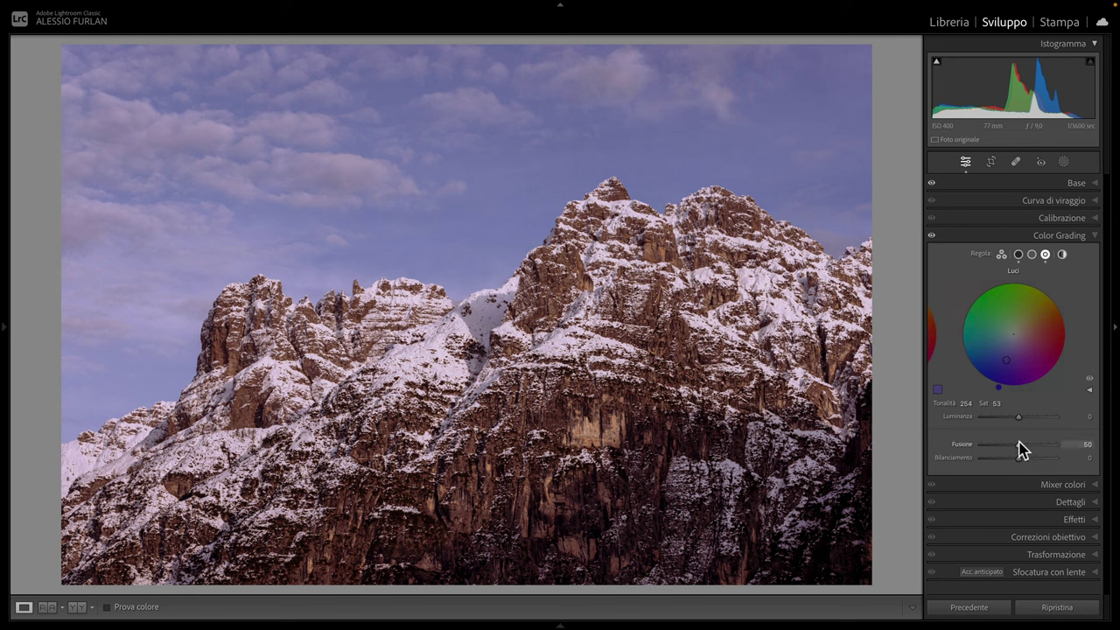
left_click(1019, 255)
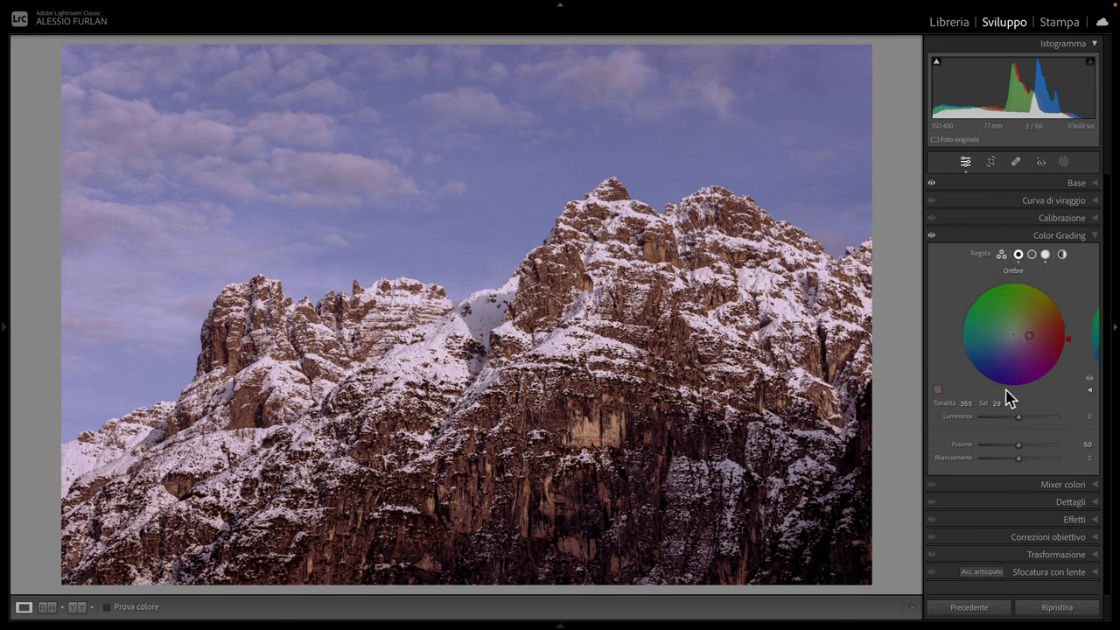
Try Blending at 100, 72 and 0, settle on 50, and select the Highlights wheel.
left_click(1023, 446)
mouse_move(1022, 450)
left_mouse_down()
mouse_move(974, 448)
mouse_move(1105, 450)
mouse_move(980, 453)
mouse_move(1076, 451)
left_mouse_up()
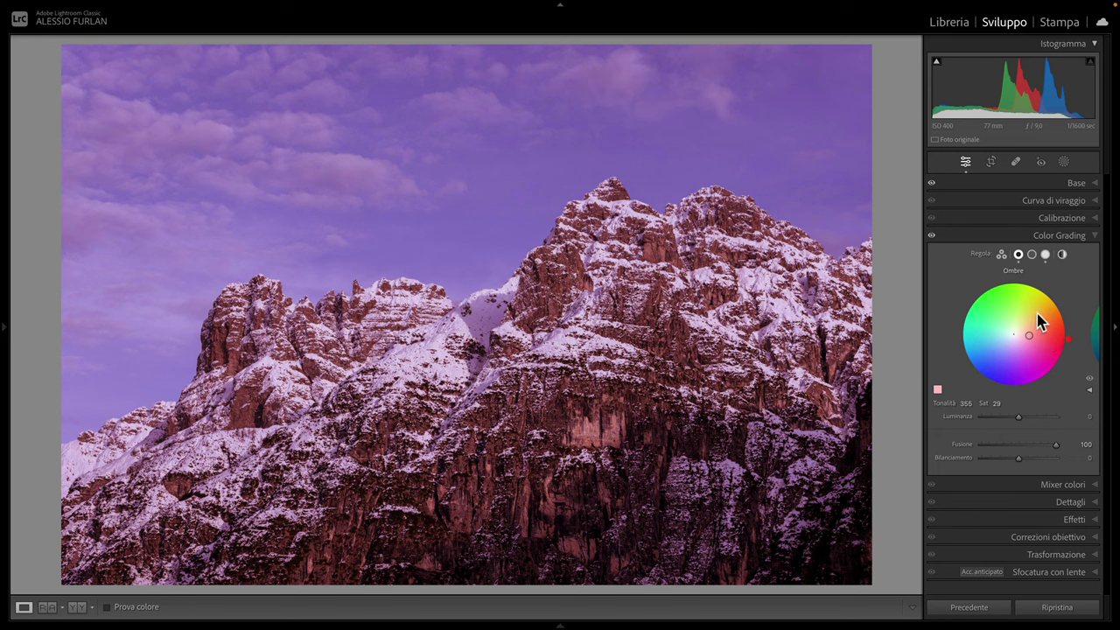
mouse_move(1052, 450)
left_mouse_down()
mouse_move(957, 450)
mouse_move(1061, 456)
left_mouse_up()
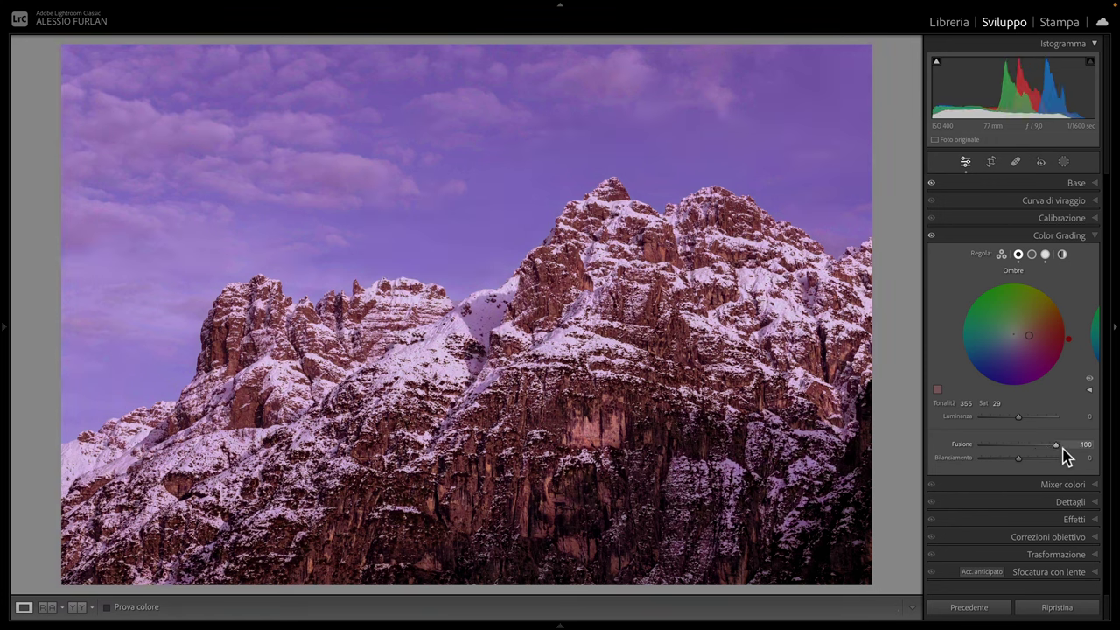
left_click(1064, 452)
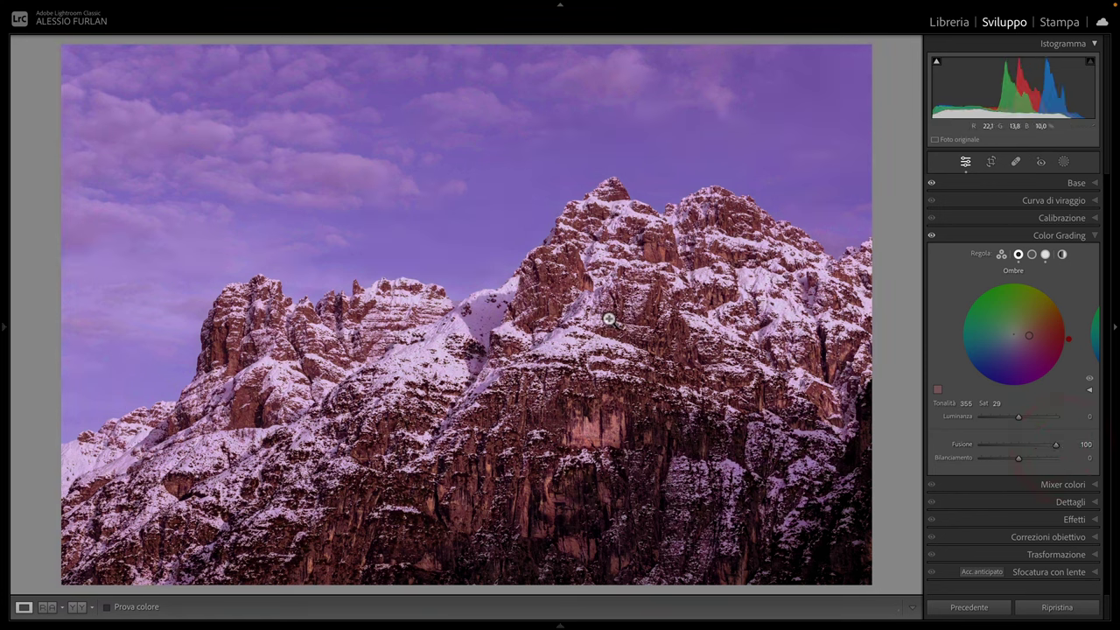
left_click_drag(1057, 448, 979, 448)
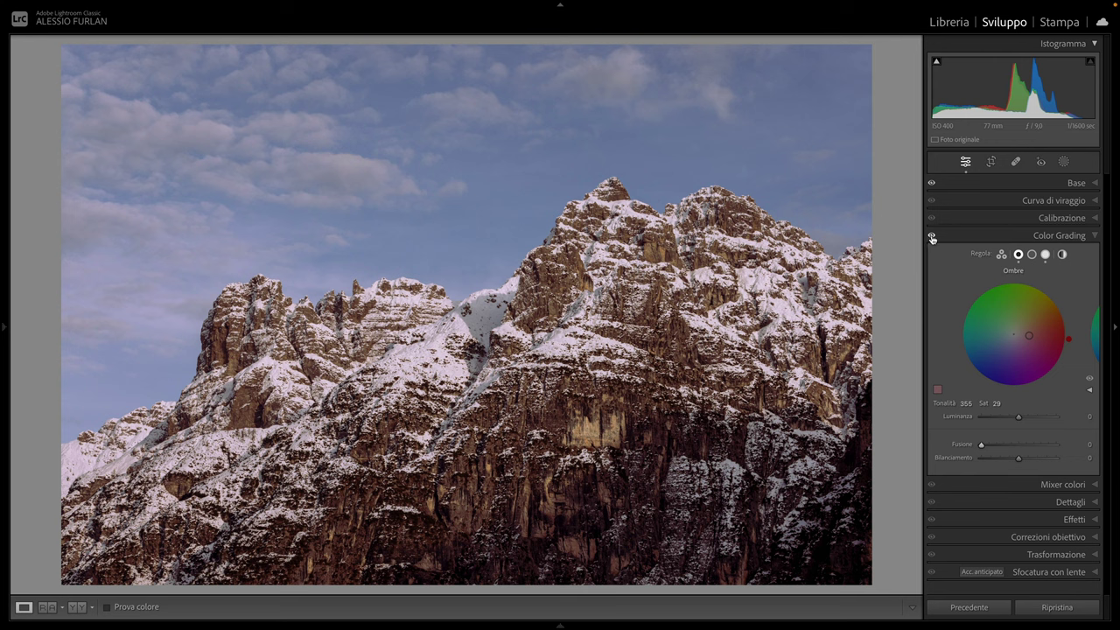
left_click_drag(983, 445, 1015, 446)
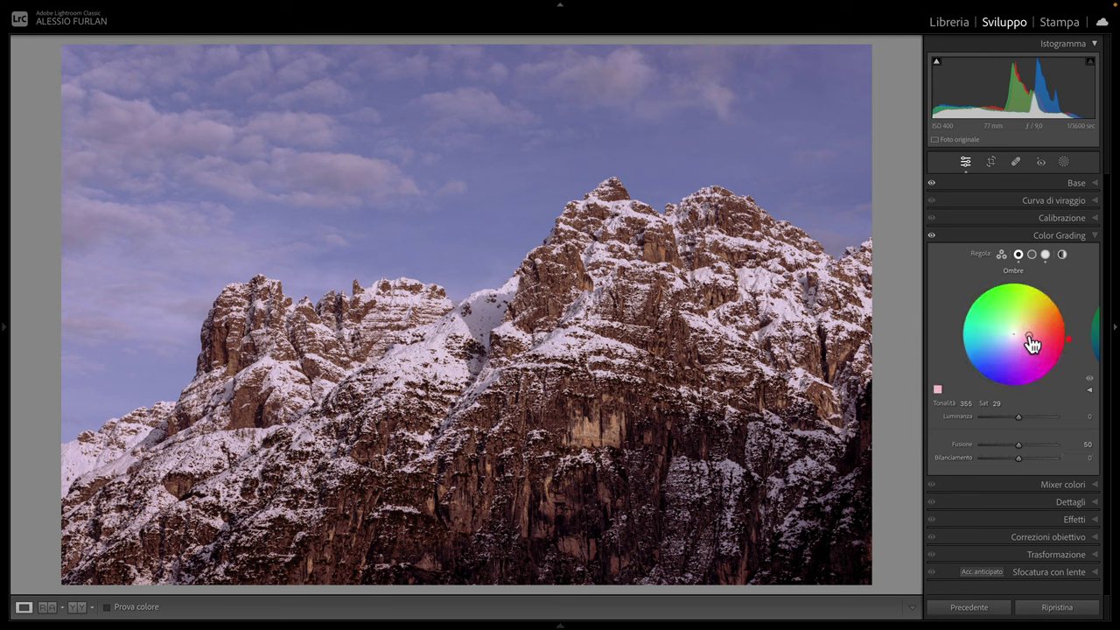
left_click(1045, 254)
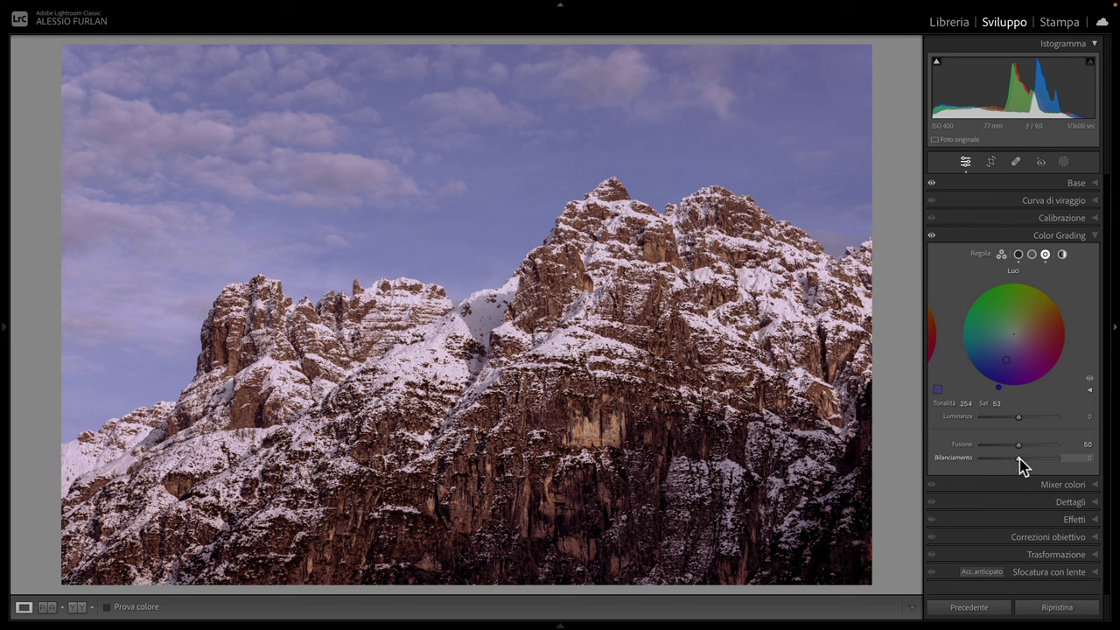
Test Balance at +100 and −100, then set it to −51 from the Shadows wheel.
left_click_drag(1020, 461, 1059, 464)
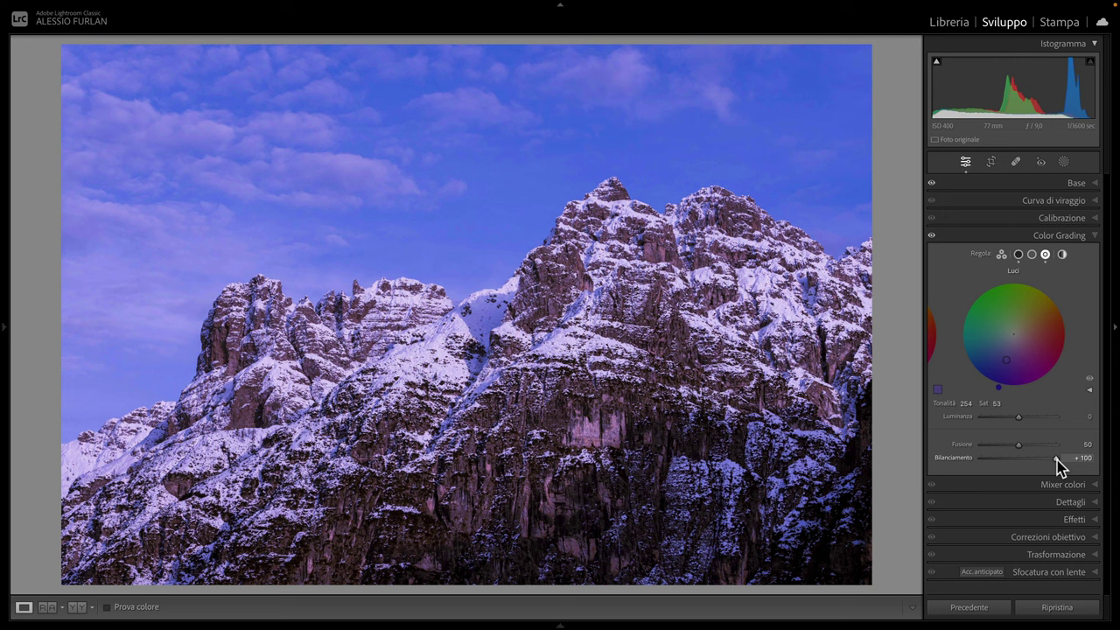
left_click_drag(1056, 459, 969, 458)
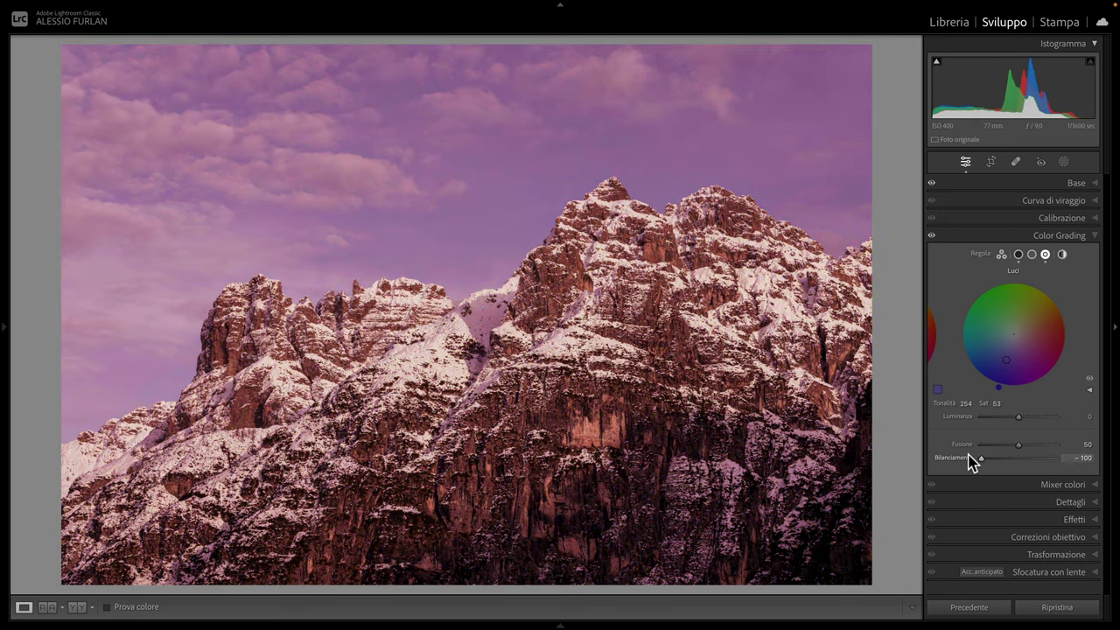
left_click(1018, 253)
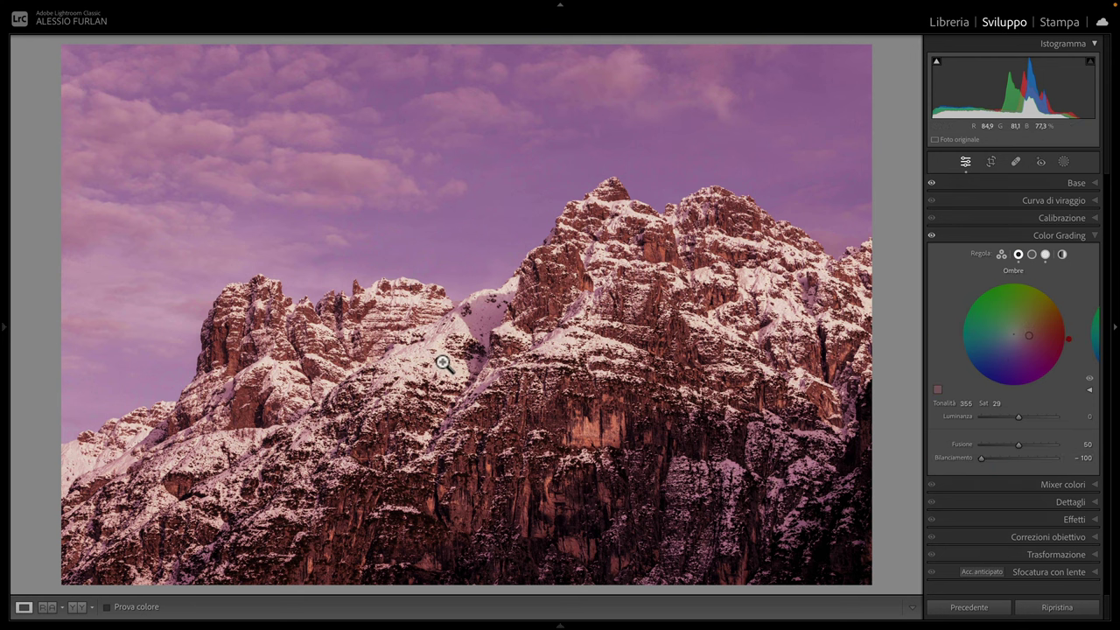
left_click_drag(982, 458, 1023, 462)
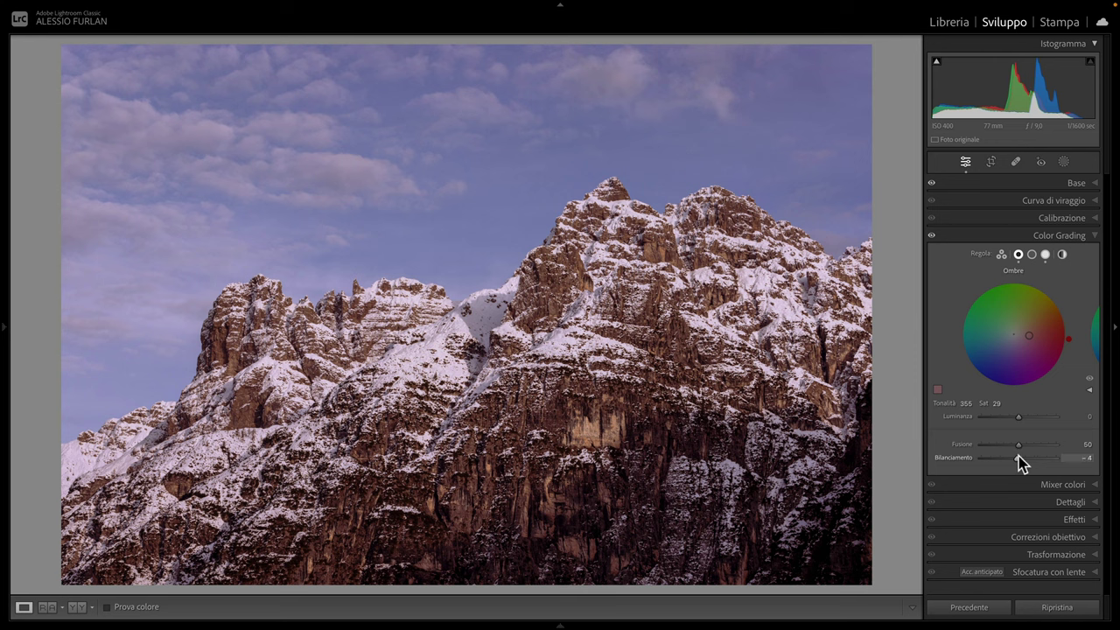
left_click_drag(1017, 456, 999, 458)
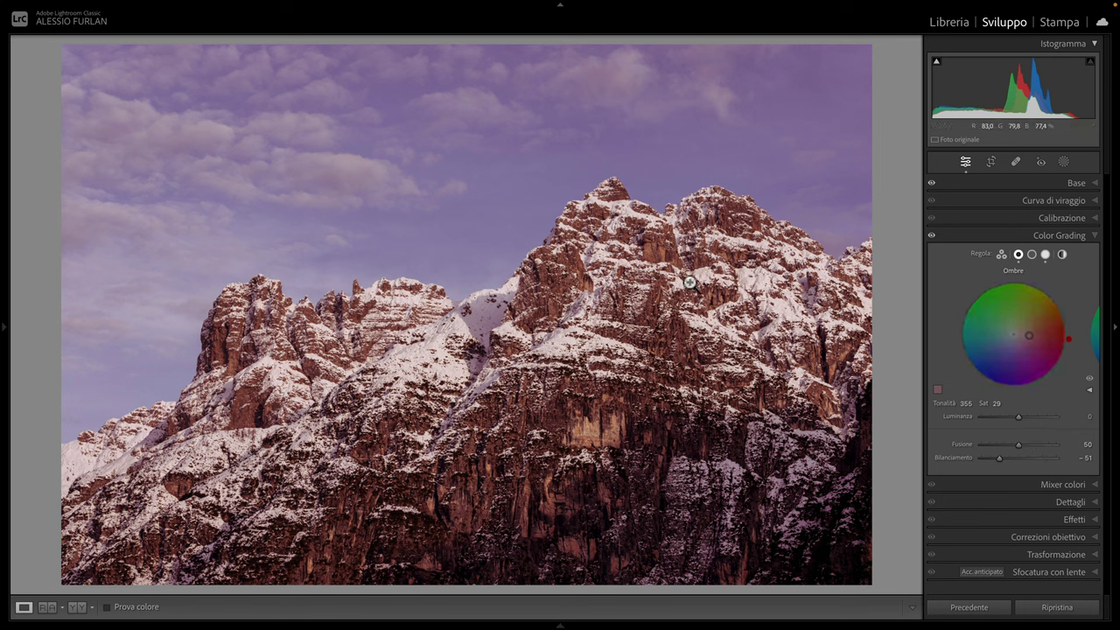
Select the Global wheel and tint it toward red, raising saturation to about 21.
left_click(1063, 254)
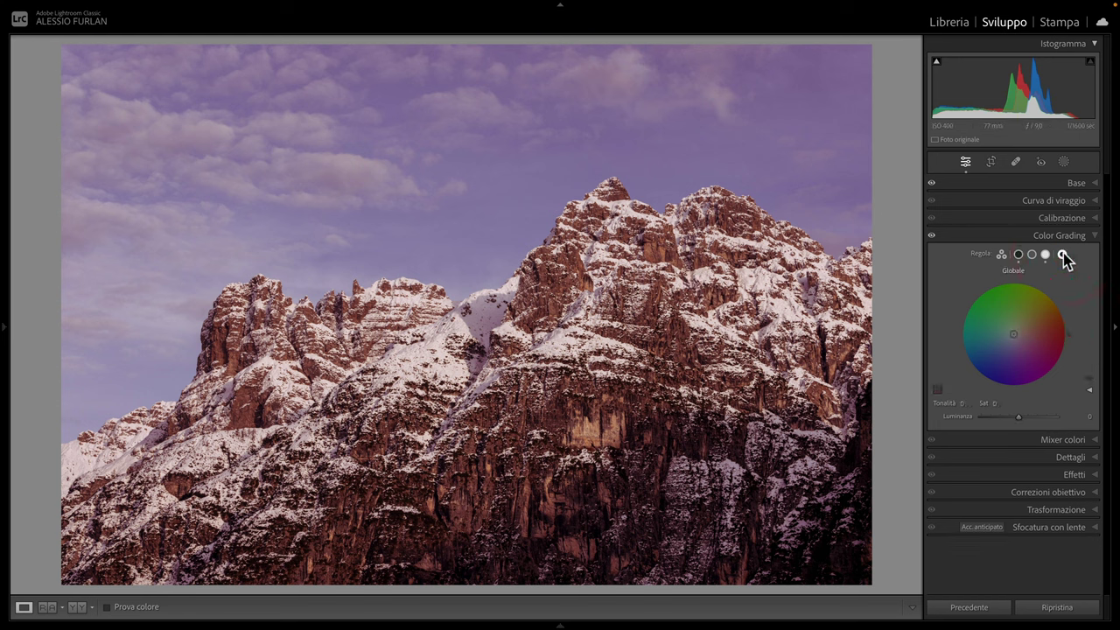
left_click_drag(1018, 326, 1019, 337)
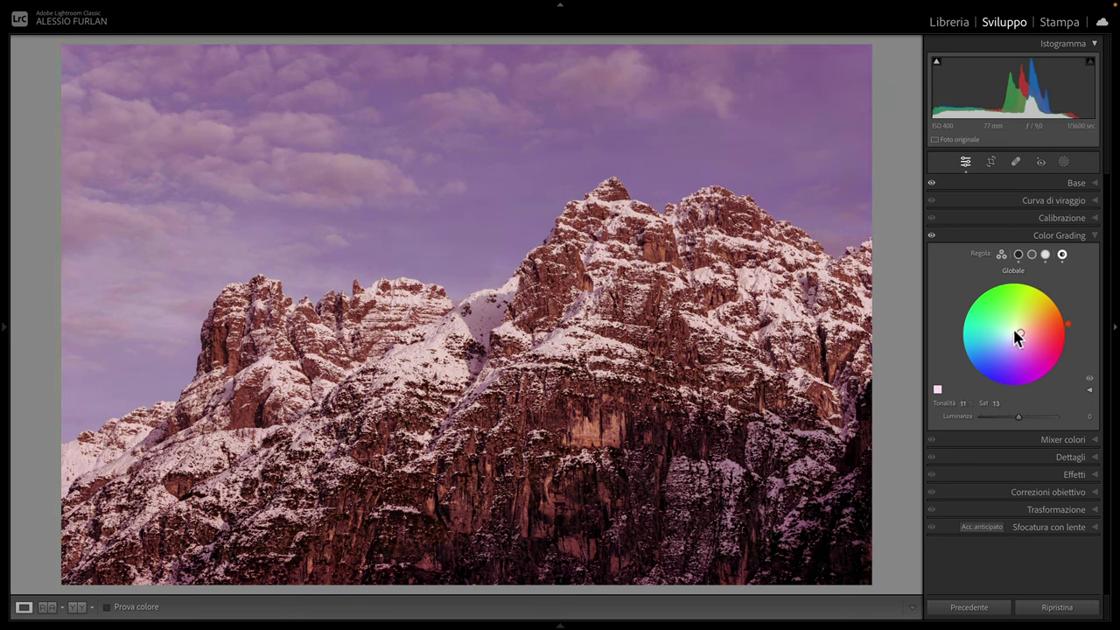
left_click_drag(1024, 341, 1023, 333)
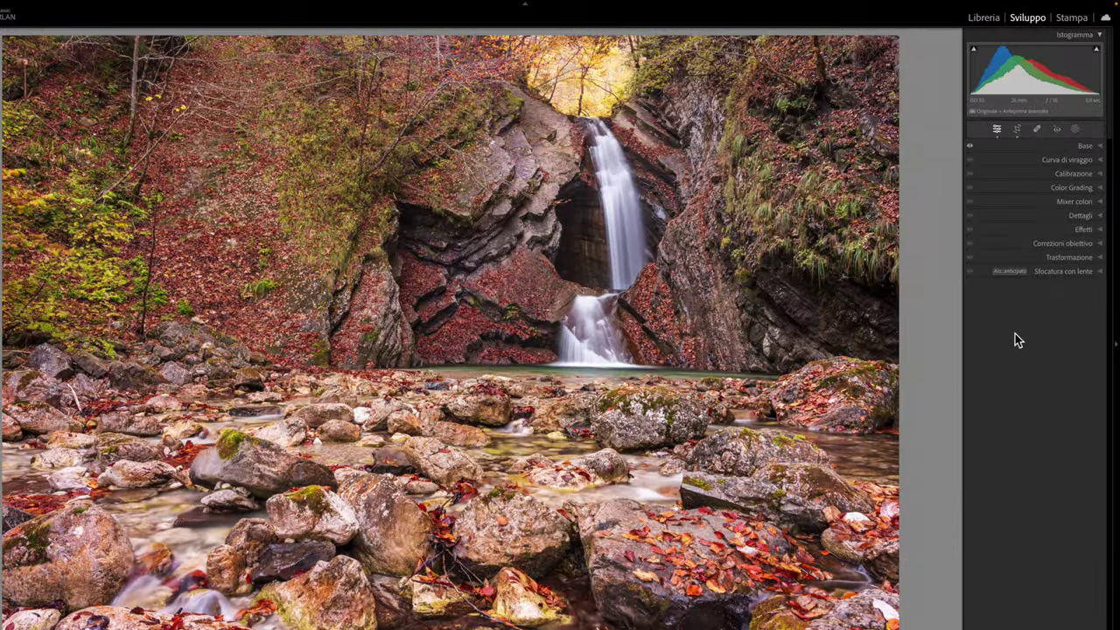
Expand Basic and reset Vibrance and Saturation to 0.
left_click(1097, 147)
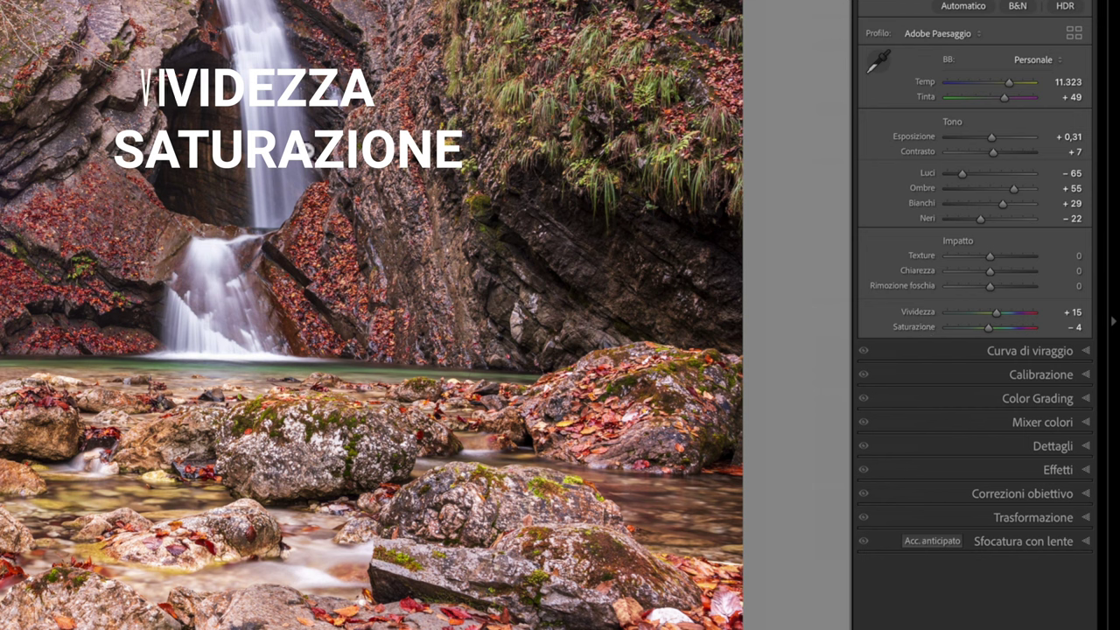
left_click(913, 312)
double_click(914, 313)
double_click(918, 327)
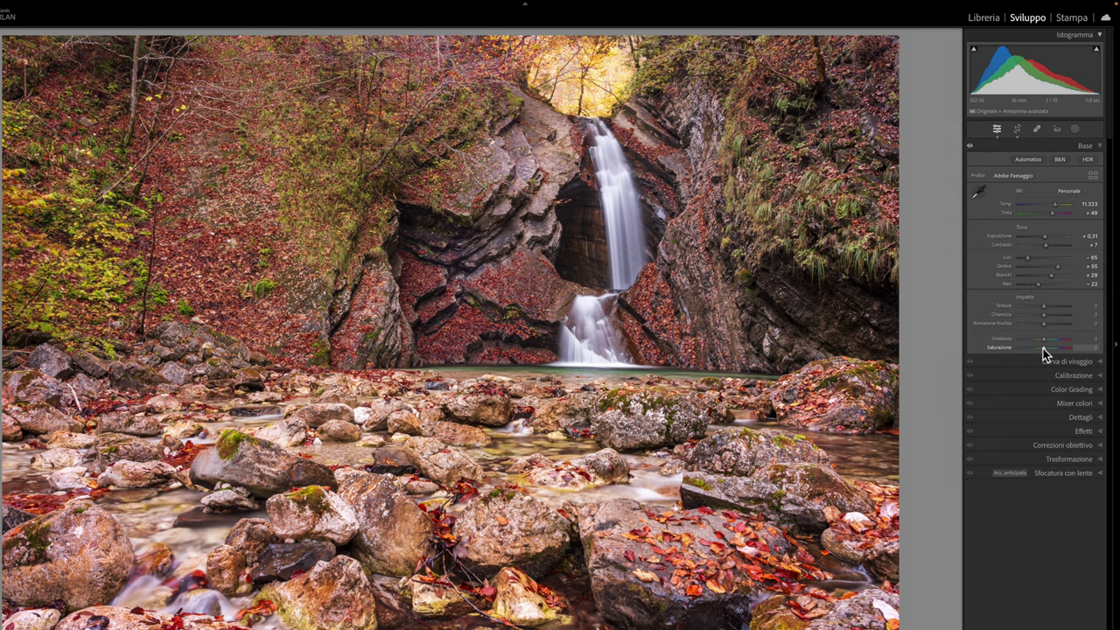
Compare maximum Saturation, maximum Vibrance and minimum Saturation, resetting each to 0.
left_click_drag(1044, 349, 1072, 347)
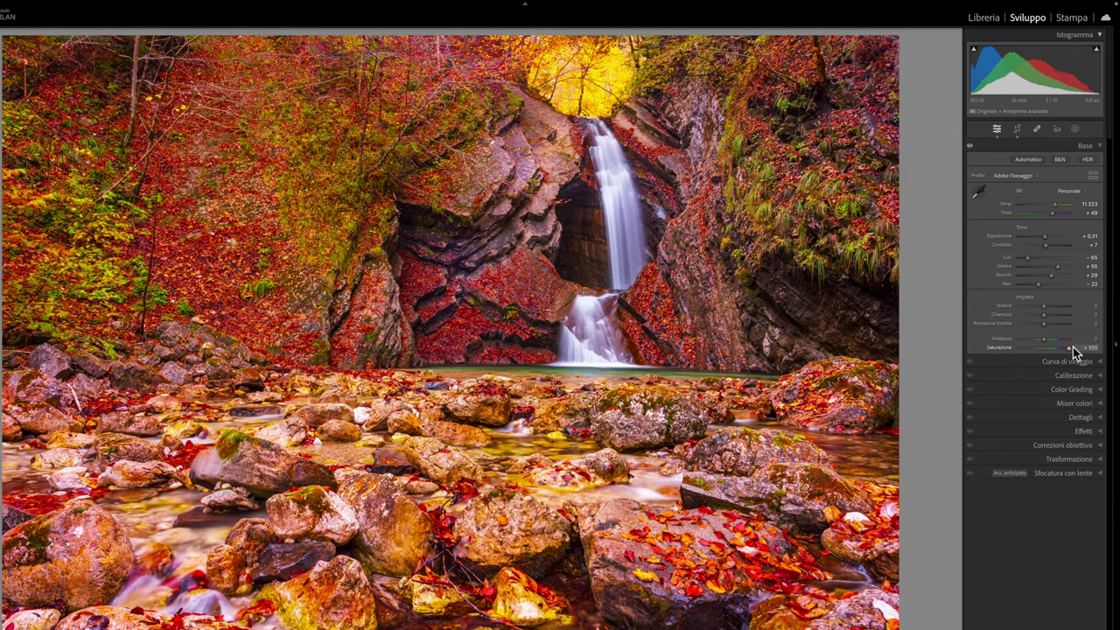
double_click(1000, 348)
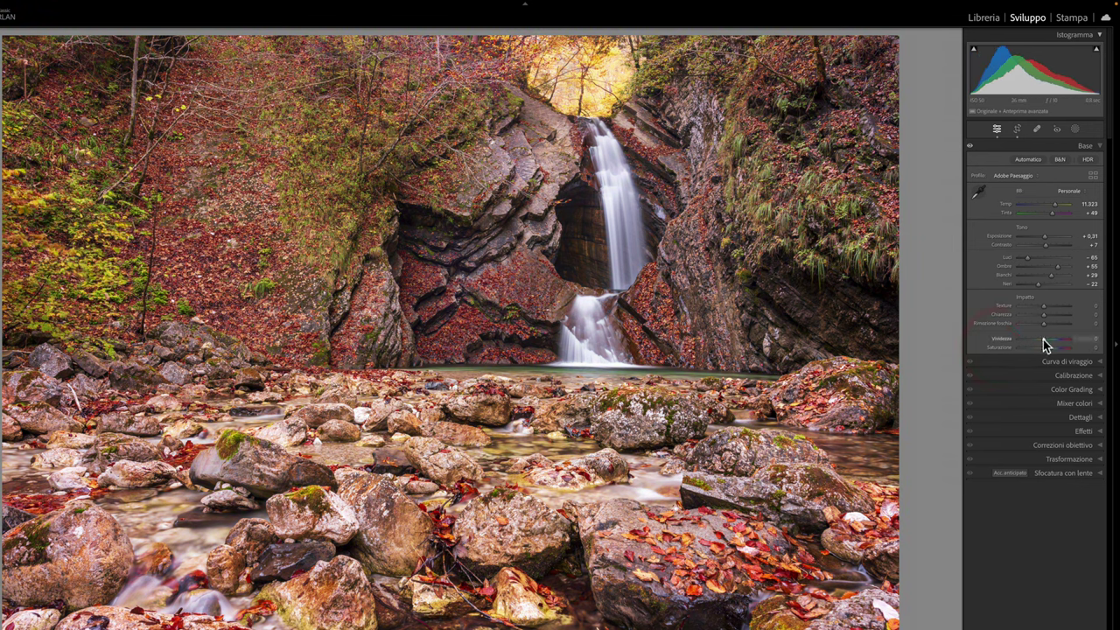
left_click_drag(1074, 344, 1100, 342)
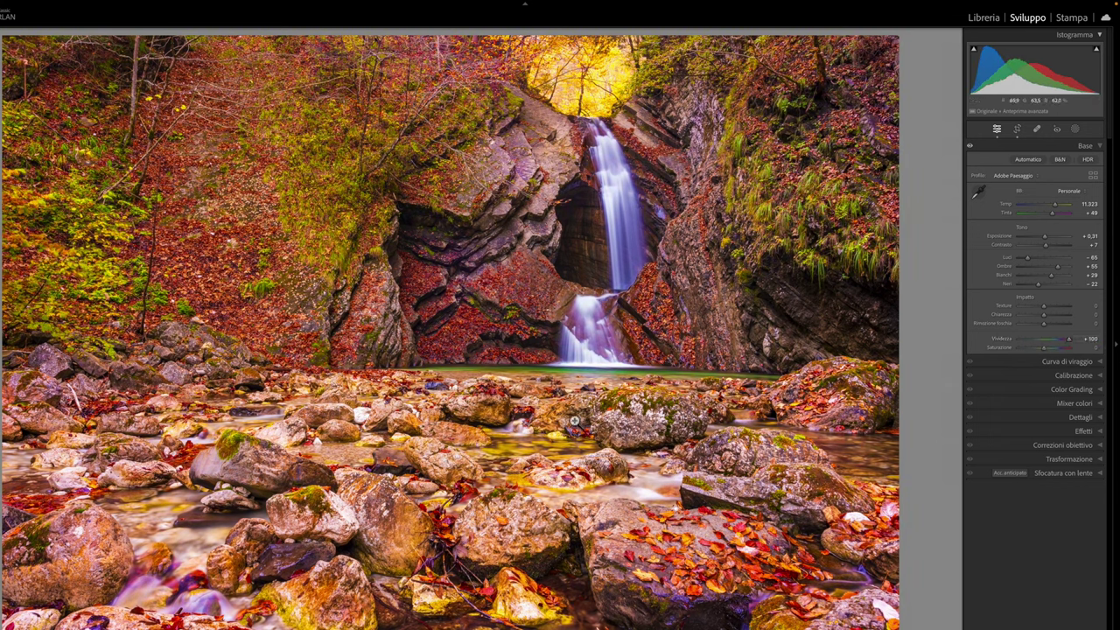
double_click(1006, 338)
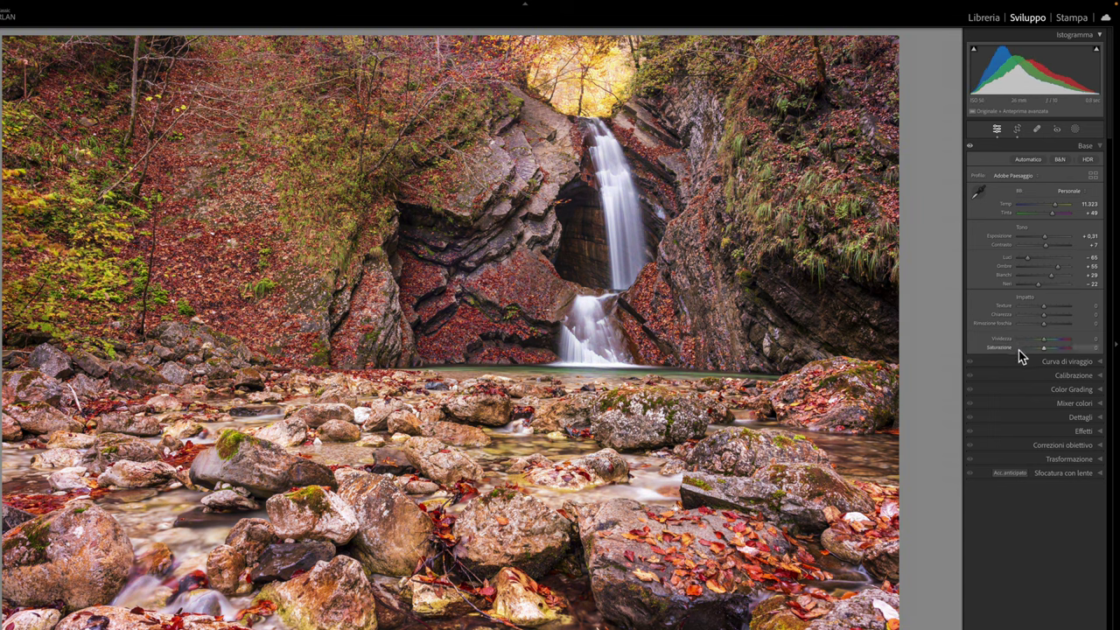
left_click_drag(1042, 347, 1015, 347)
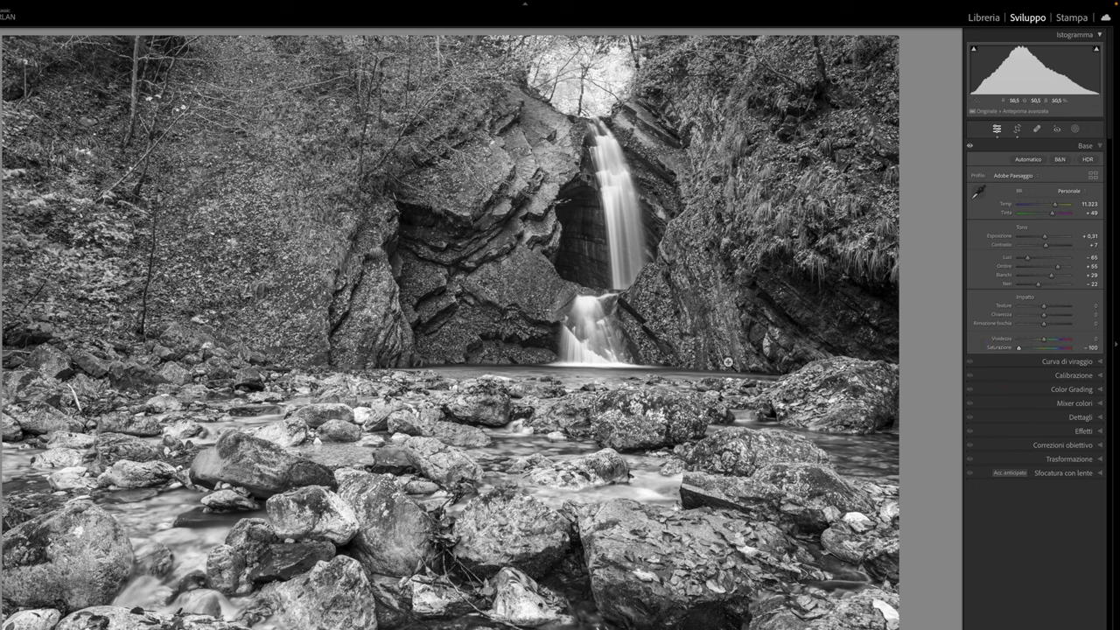
double_click(997, 347)
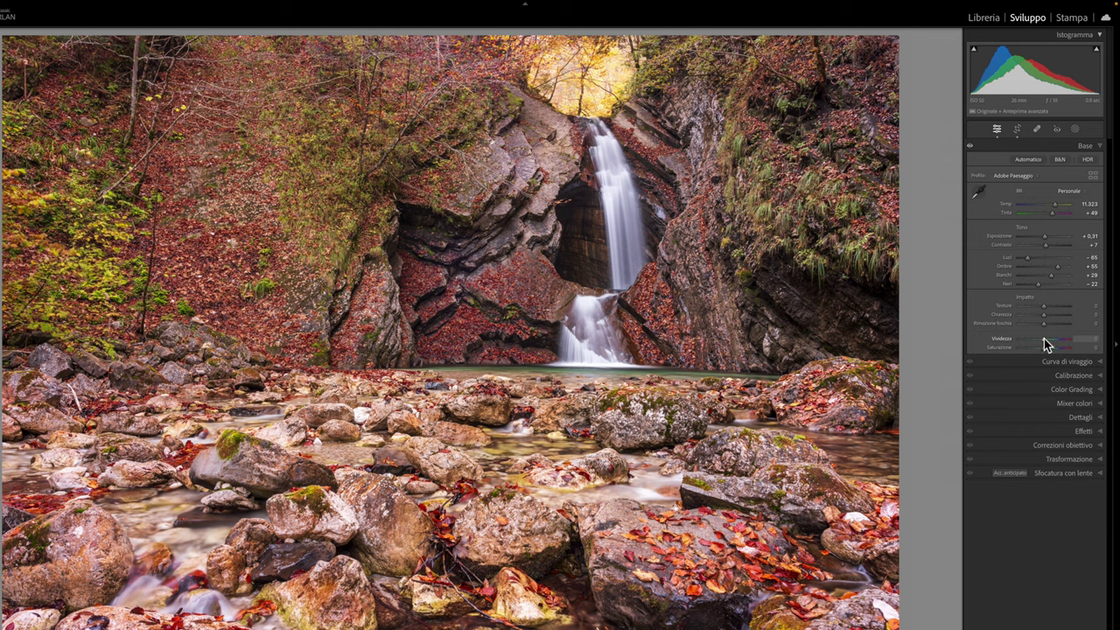
Drop Vibrance to minimum, inspect the rocks zoomed in, then reset Vibrance to 0.
left_click_drag(1046, 342, 1015, 341)
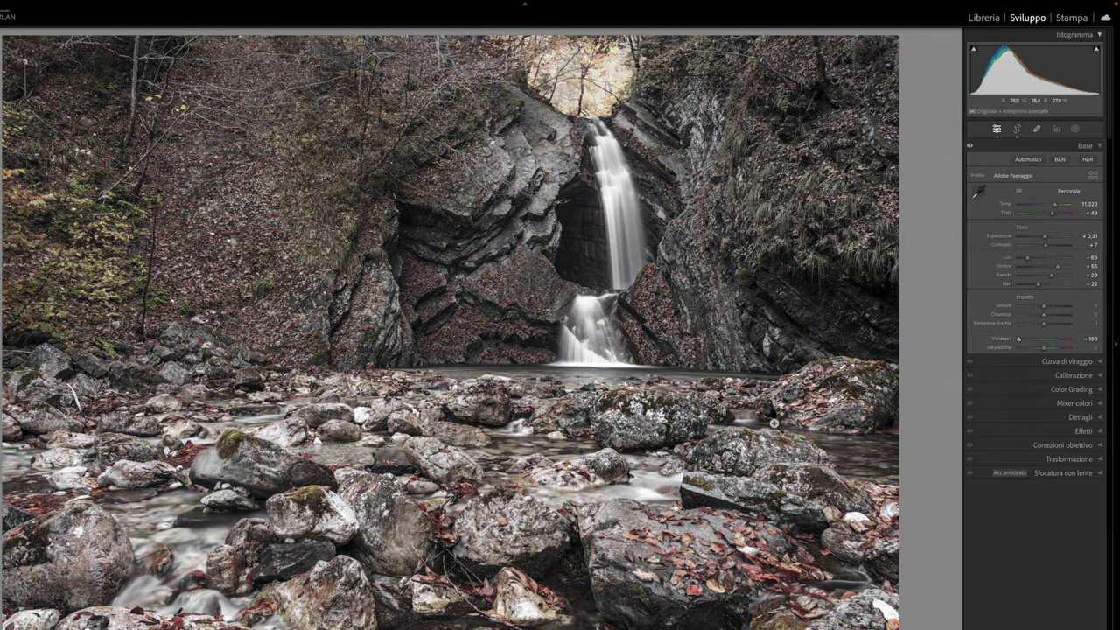
left_click(724, 558)
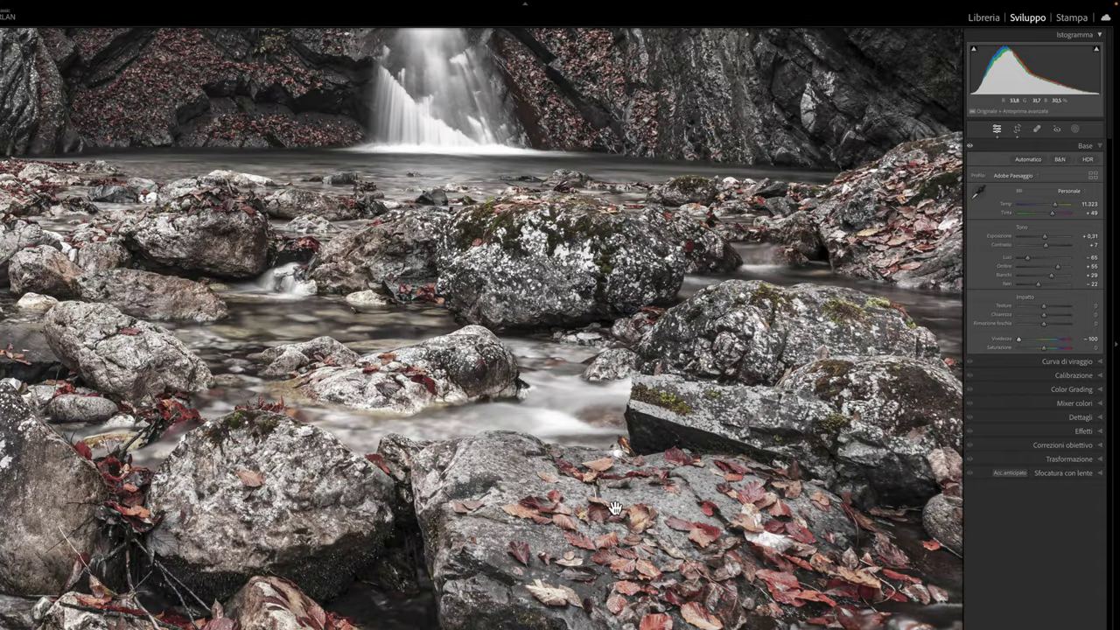
left_click(651, 534)
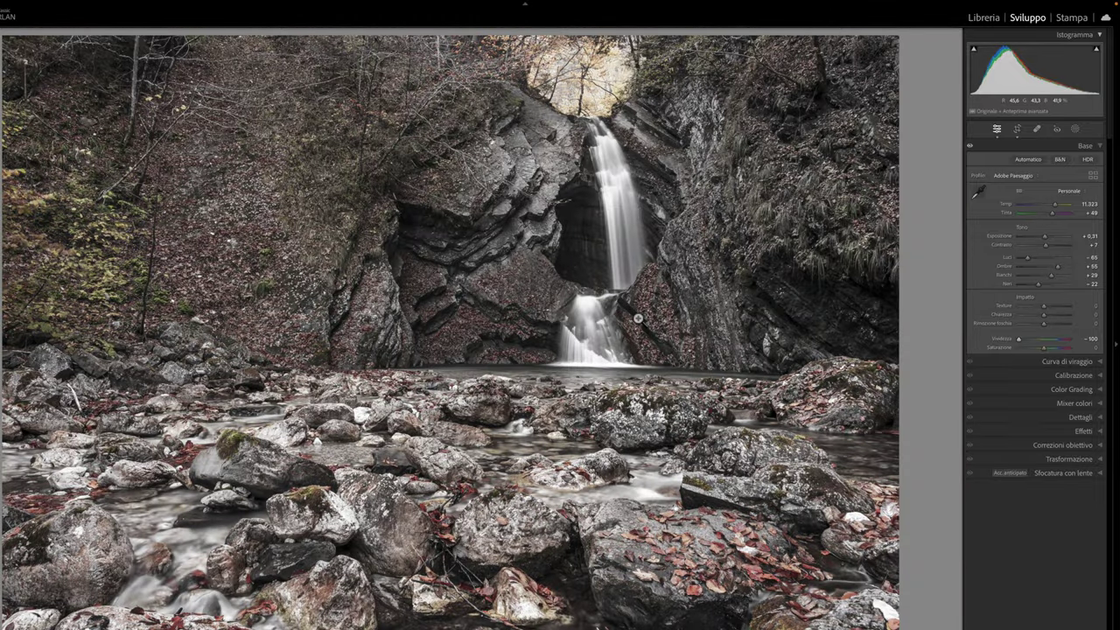
double_click(1004, 341)
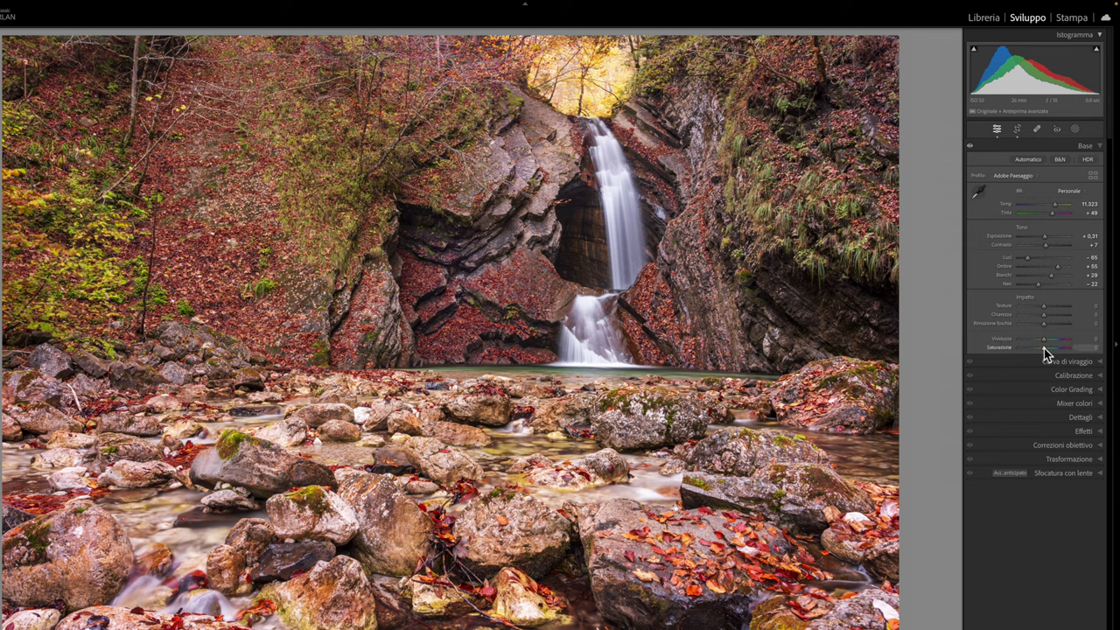
Compare Saturation around +55 with small Vibrance increases, resetting both to 0.
left_click_drag(1048, 347, 1057, 350)
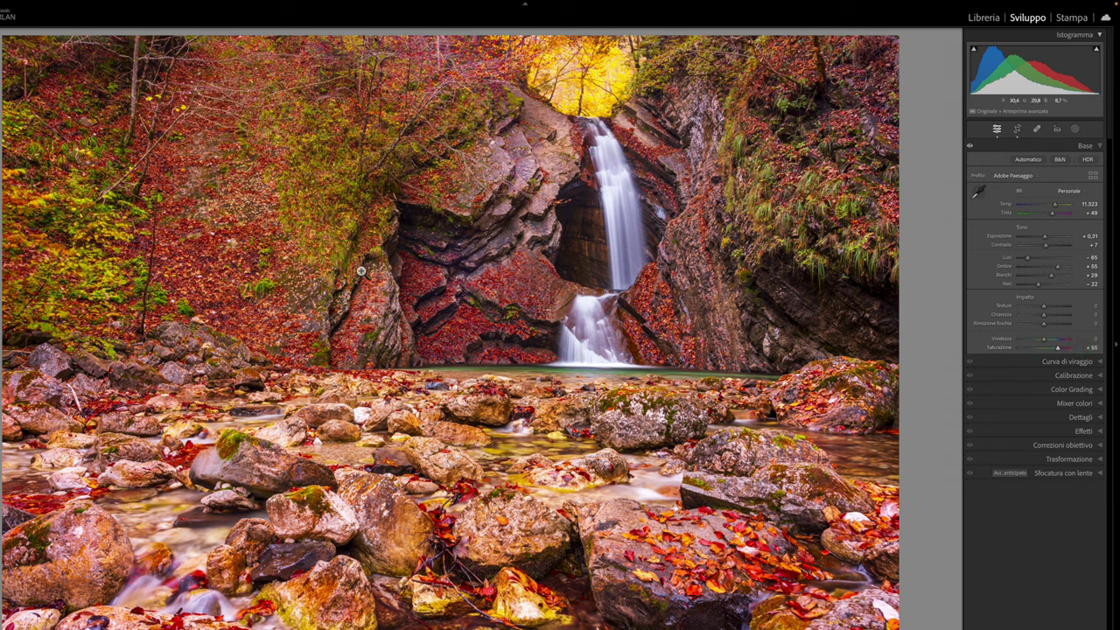
double_click(1004, 348)
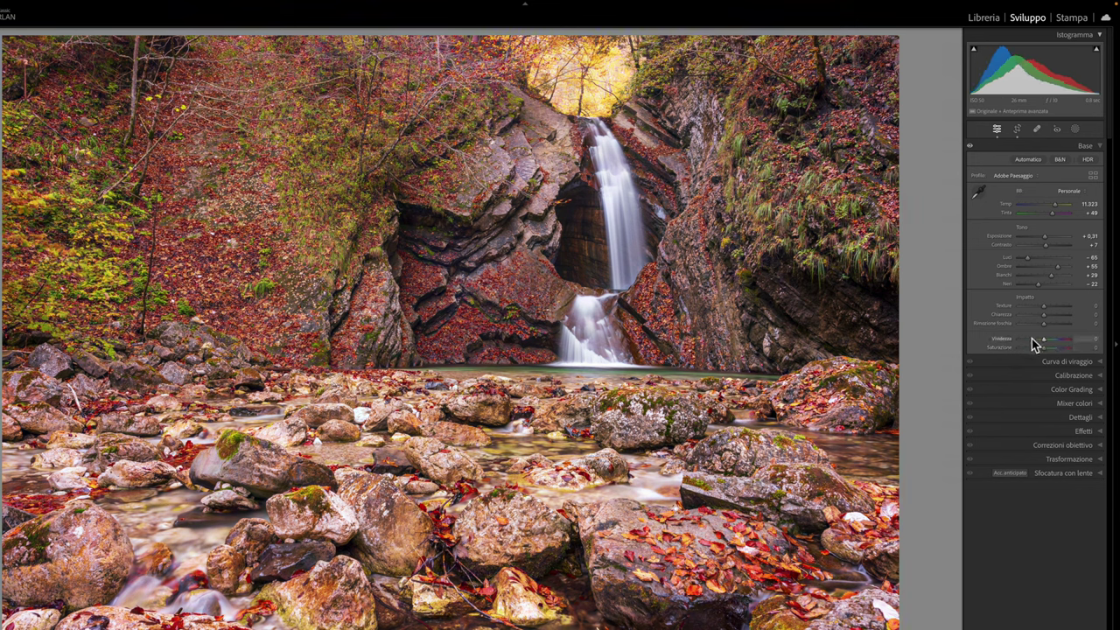
left_click_drag(1050, 344, 1056, 344)
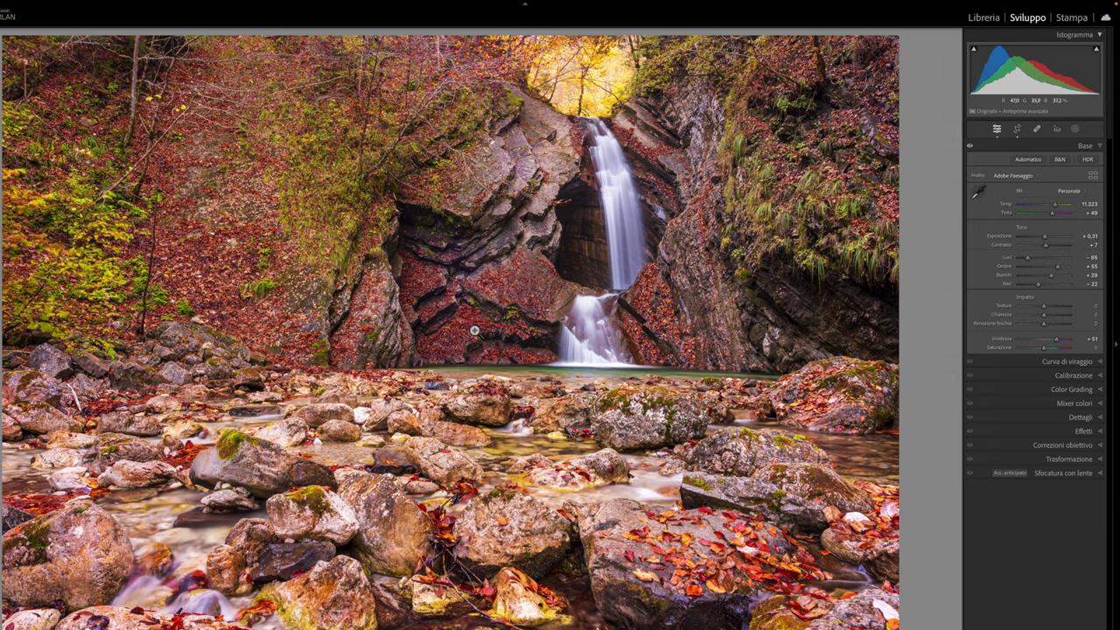
double_click(1003, 342)
left_click_drag(1055, 339, 1044, 339)
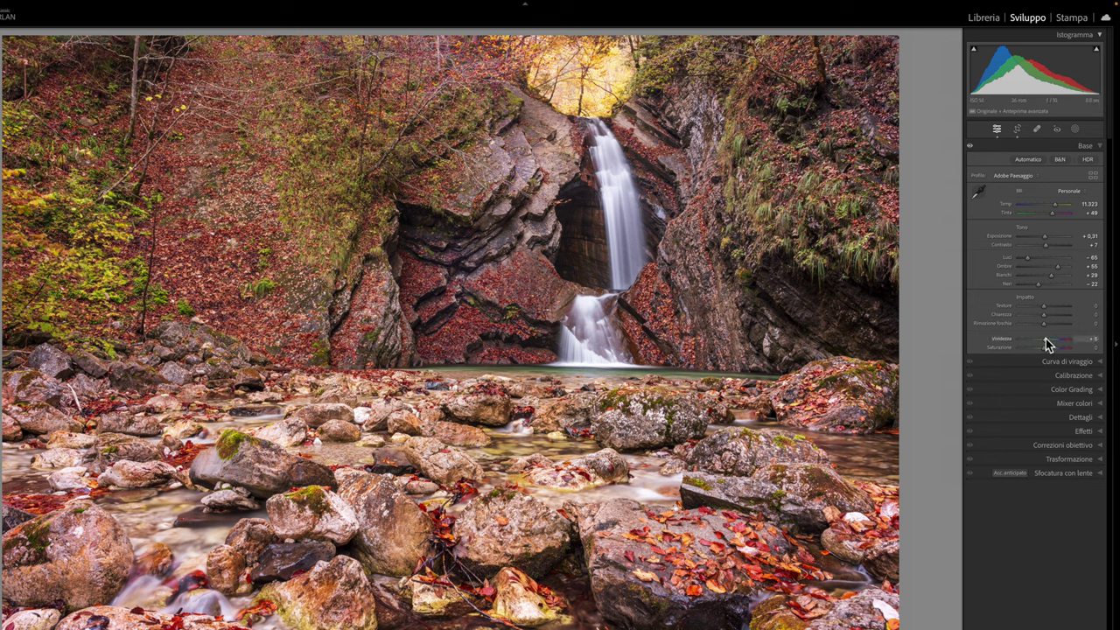
left_click_drag(1054, 338, 1055, 344)
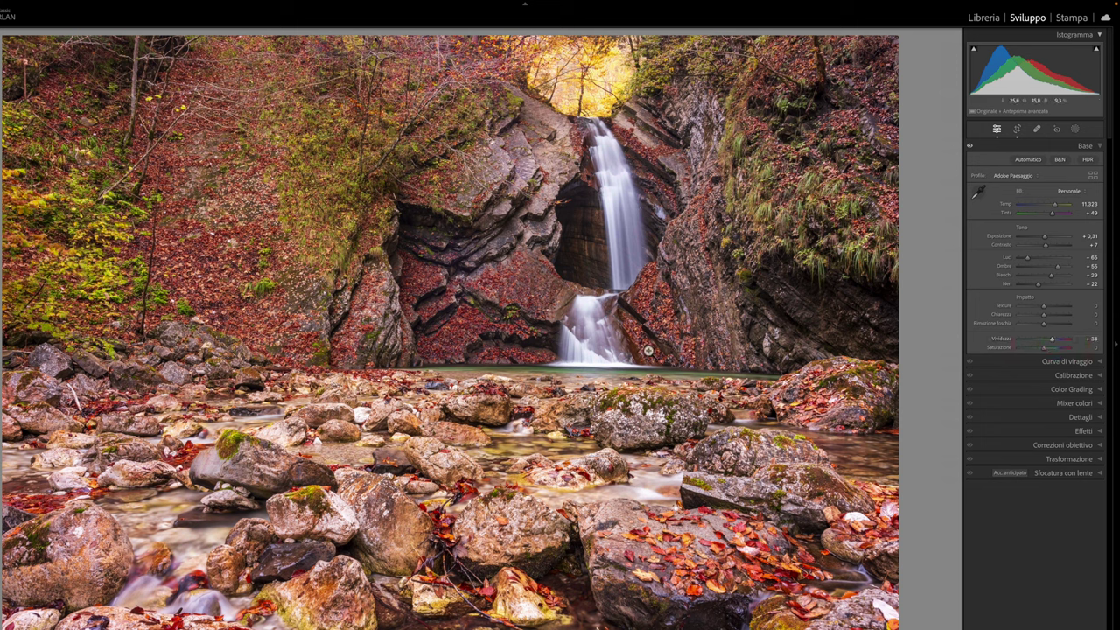
double_click(1006, 339)
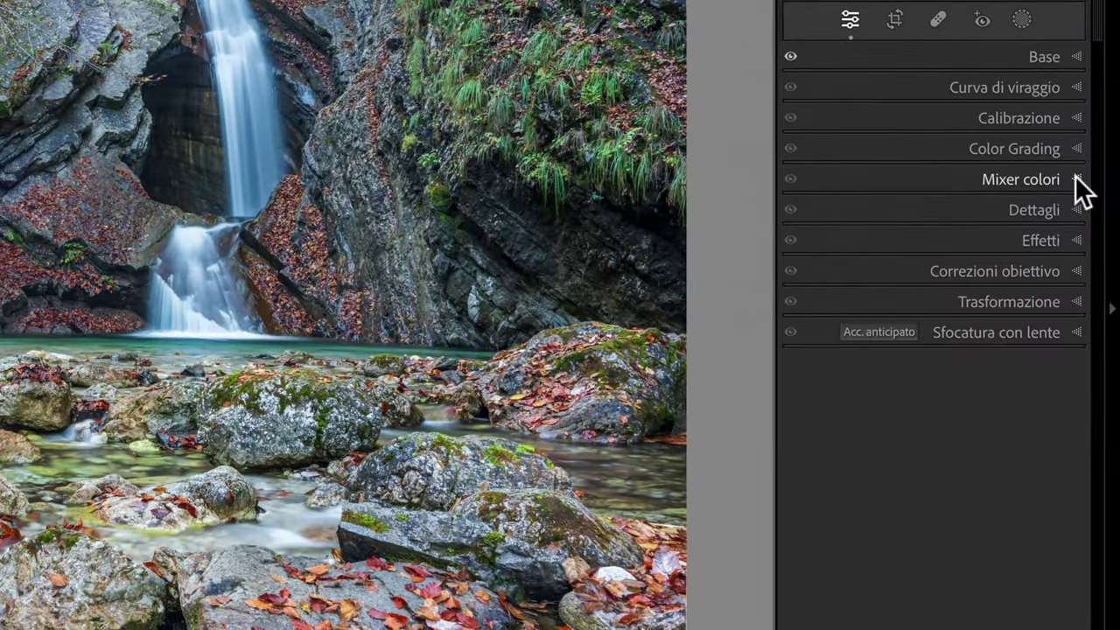
left_click(1094, 253)
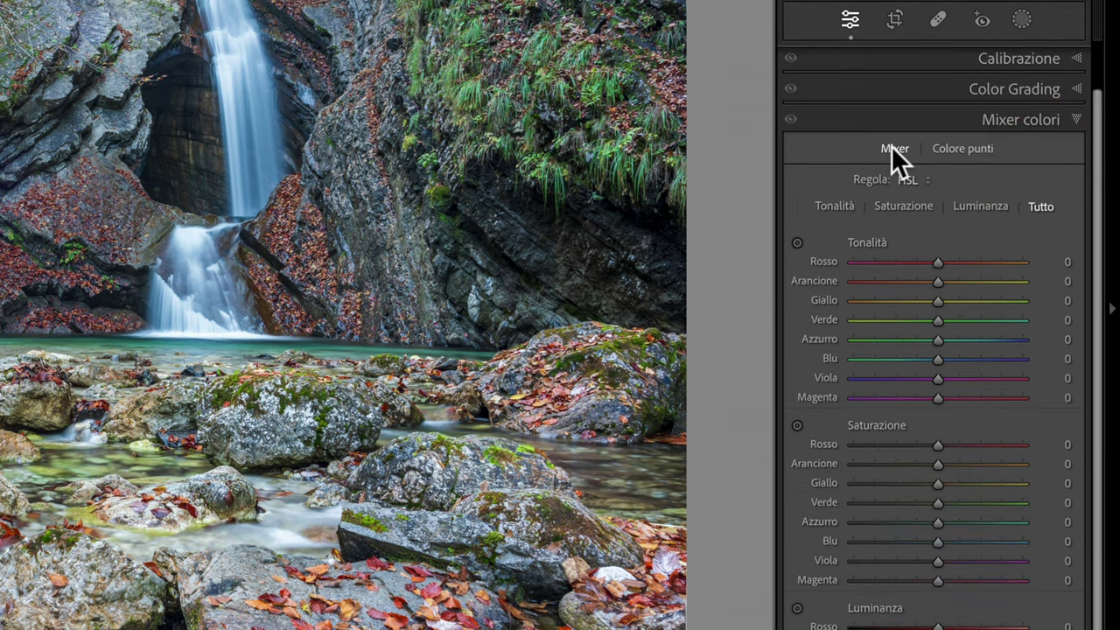
scroll(956, 273, "down", 3)
scroll(960, 313, "up", 3)
scroll(961, 313, "up", 2)
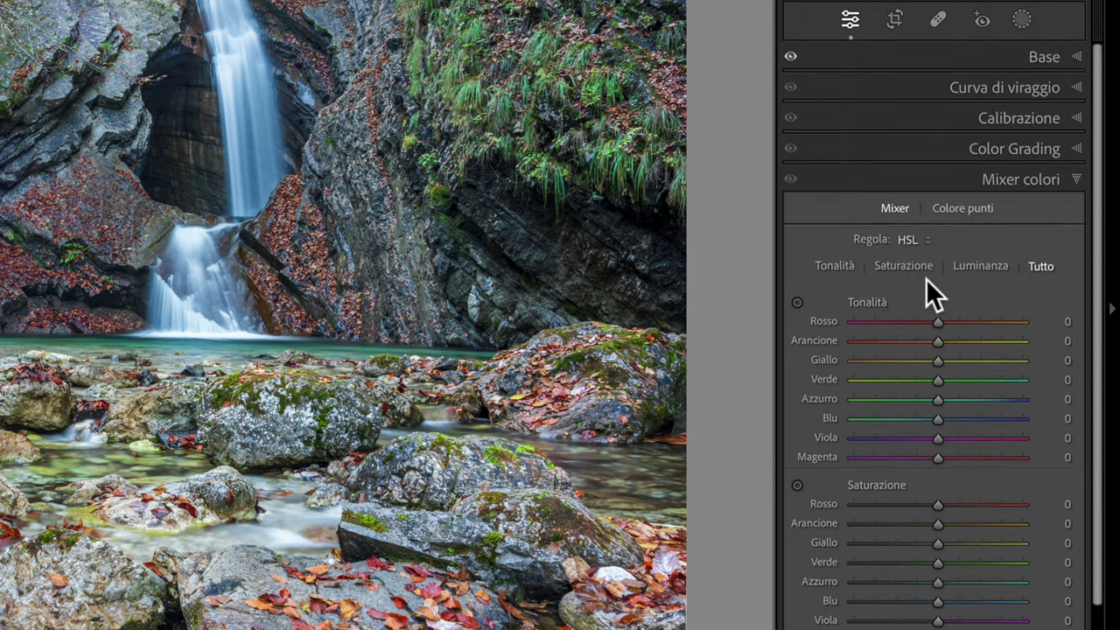
left_click(958, 208)
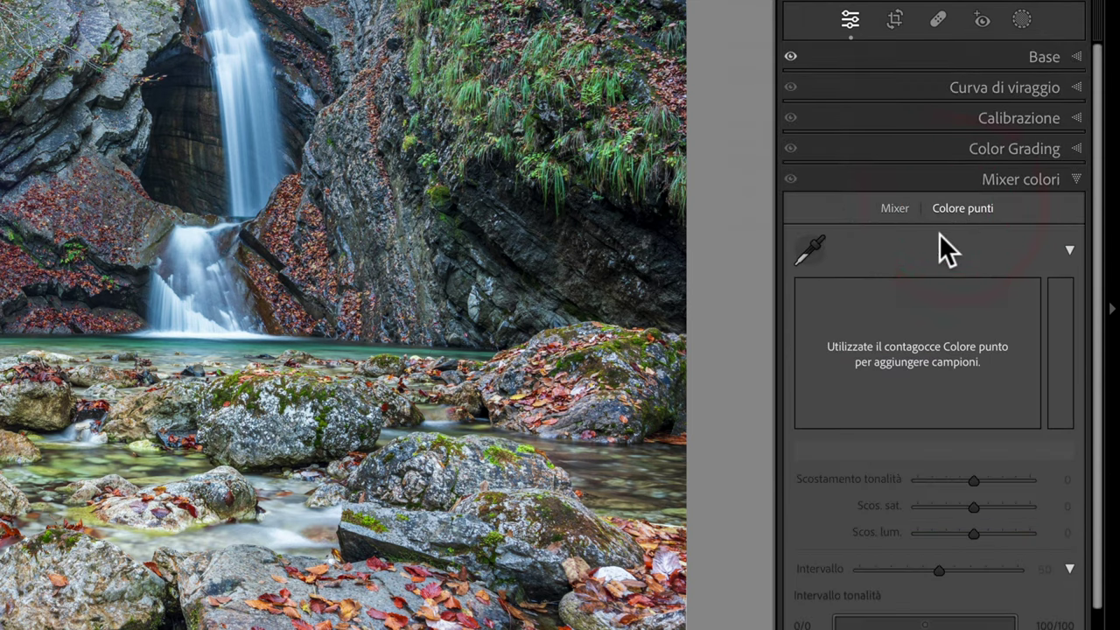
scroll(939, 234, "down", 3)
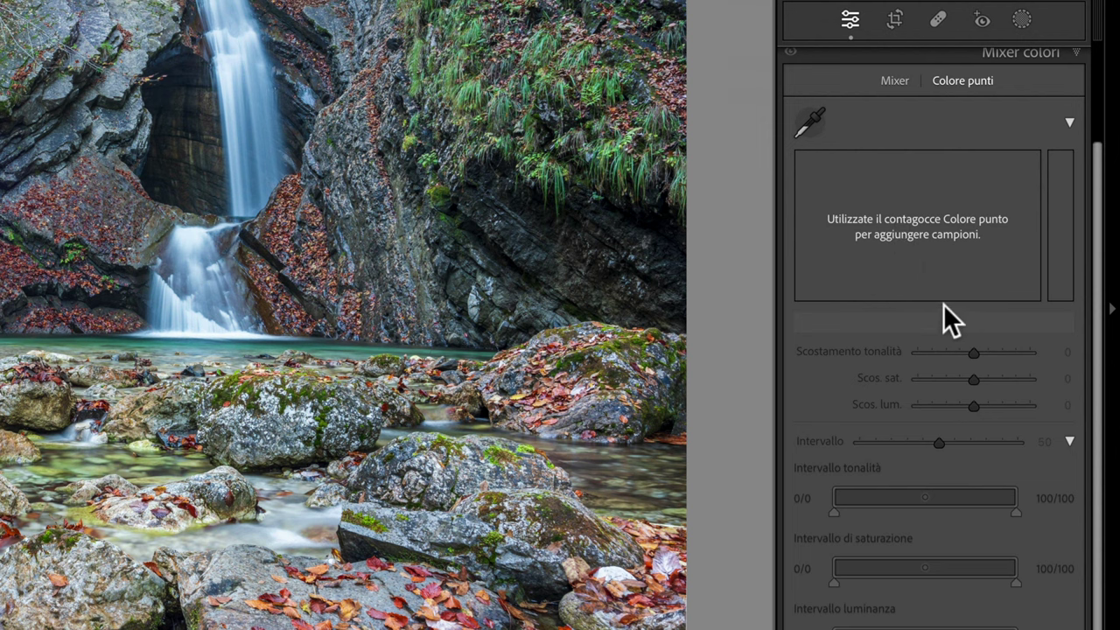
scroll(926, 259, "up", 2)
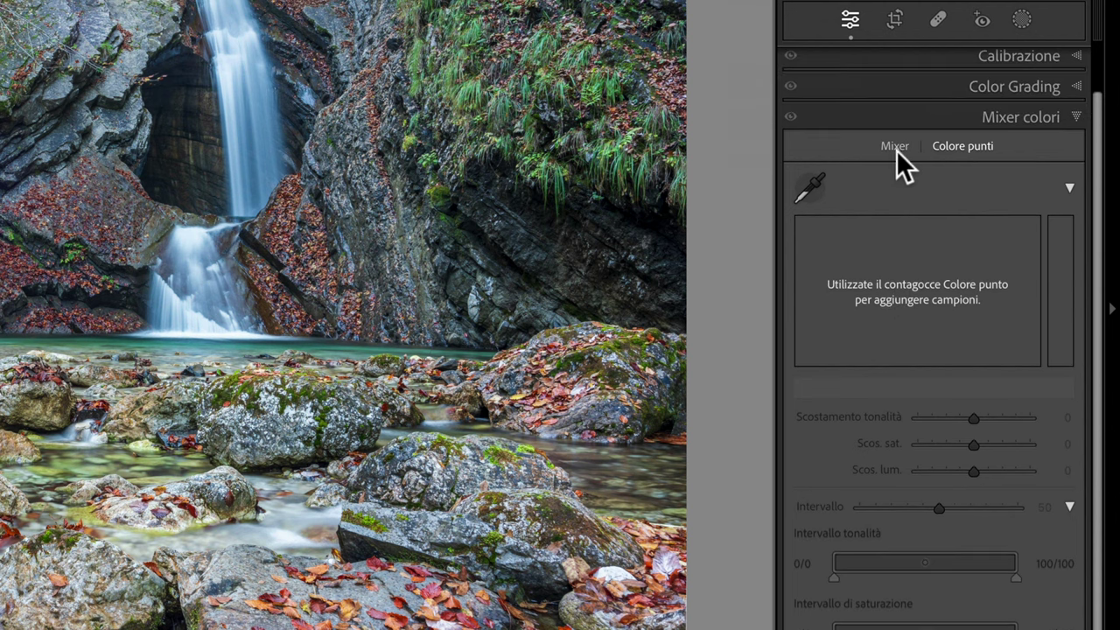
left_click(896, 150)
scroll(920, 212, "down", 3)
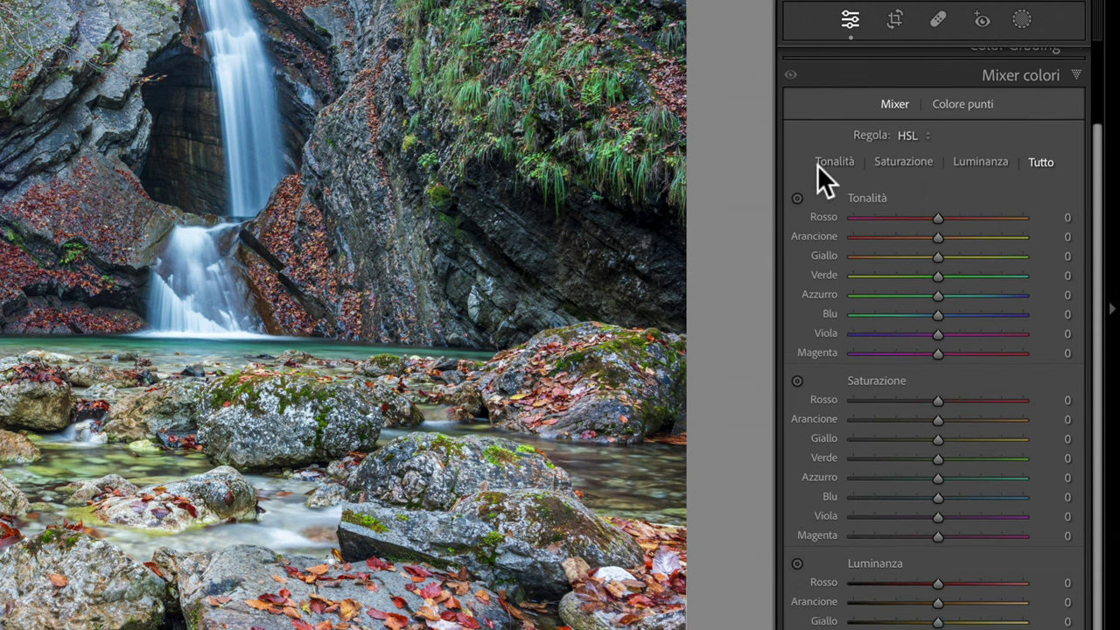
left_click(823, 163)
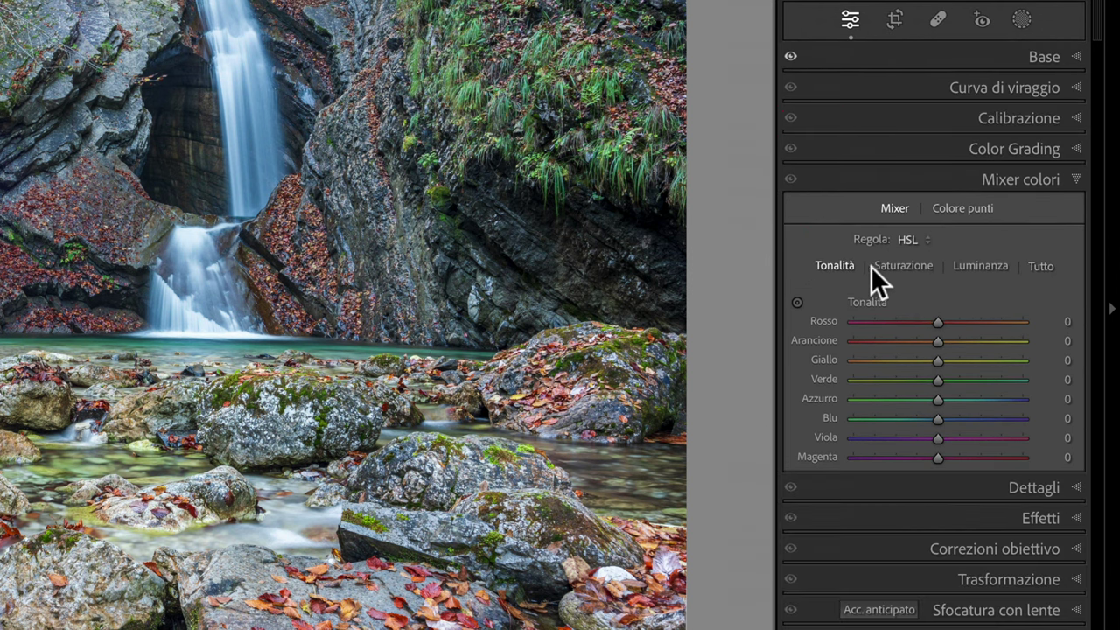
left_click(893, 265)
left_click(984, 265)
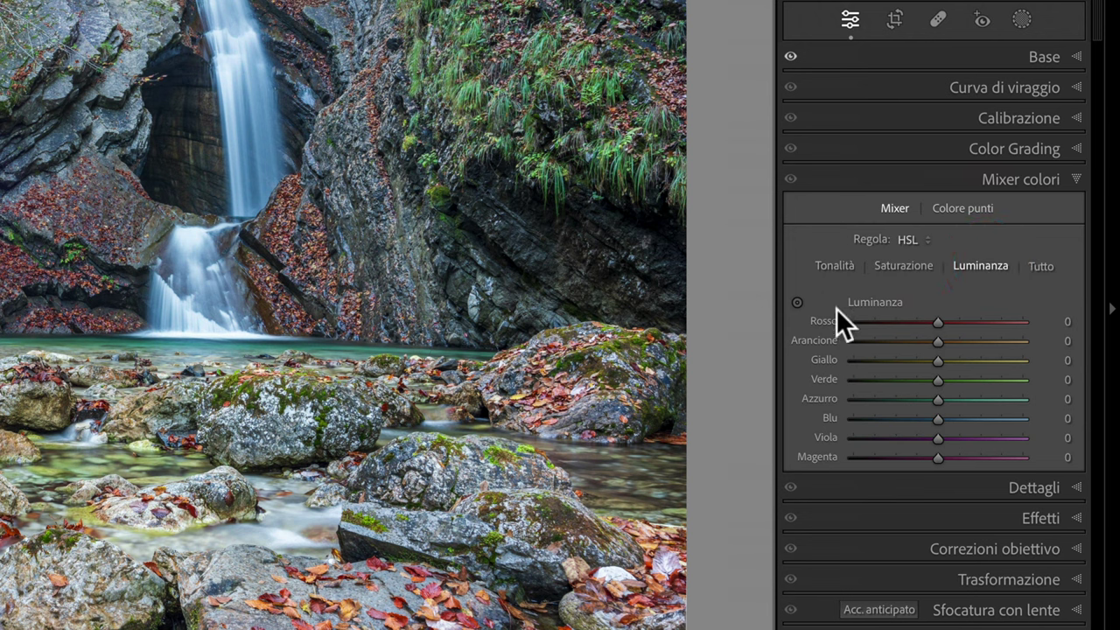
left_click(828, 262)
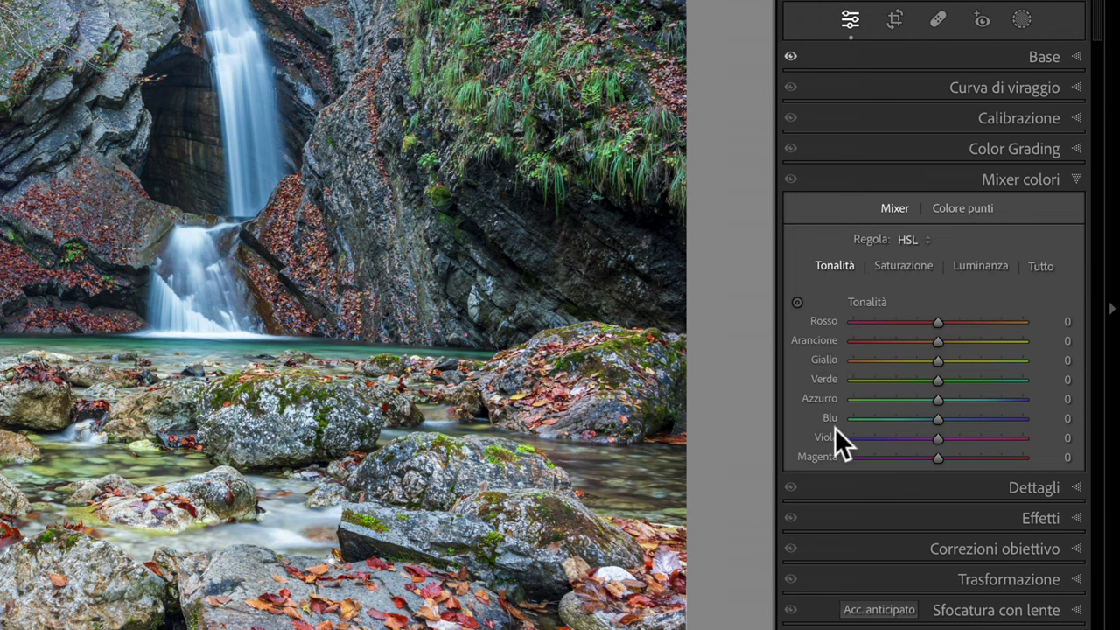
left_click(911, 265)
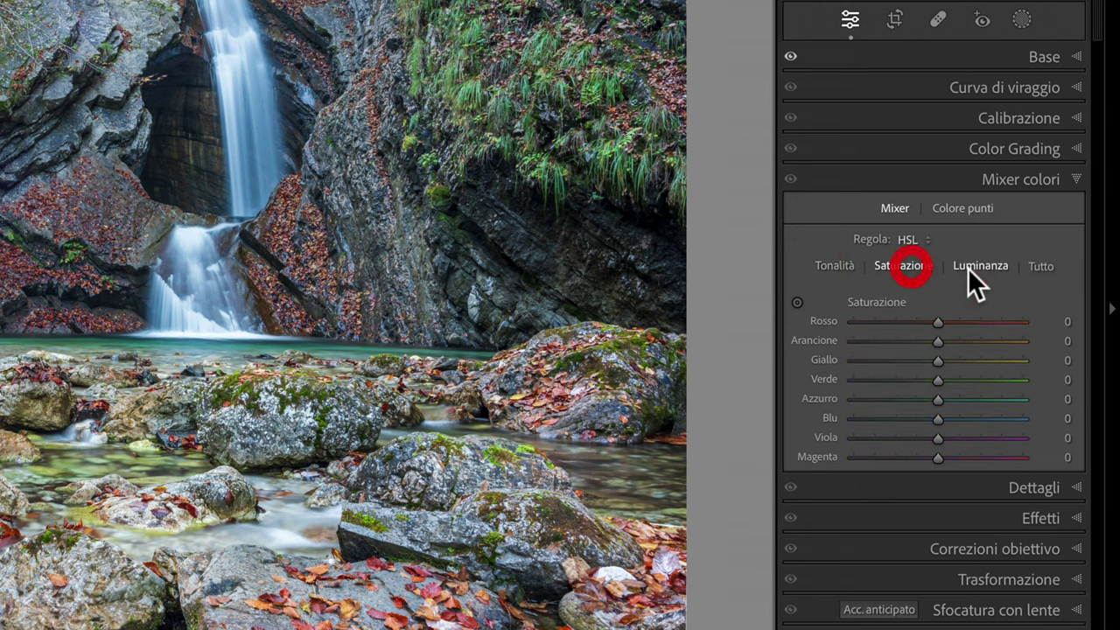
left_click(972, 265)
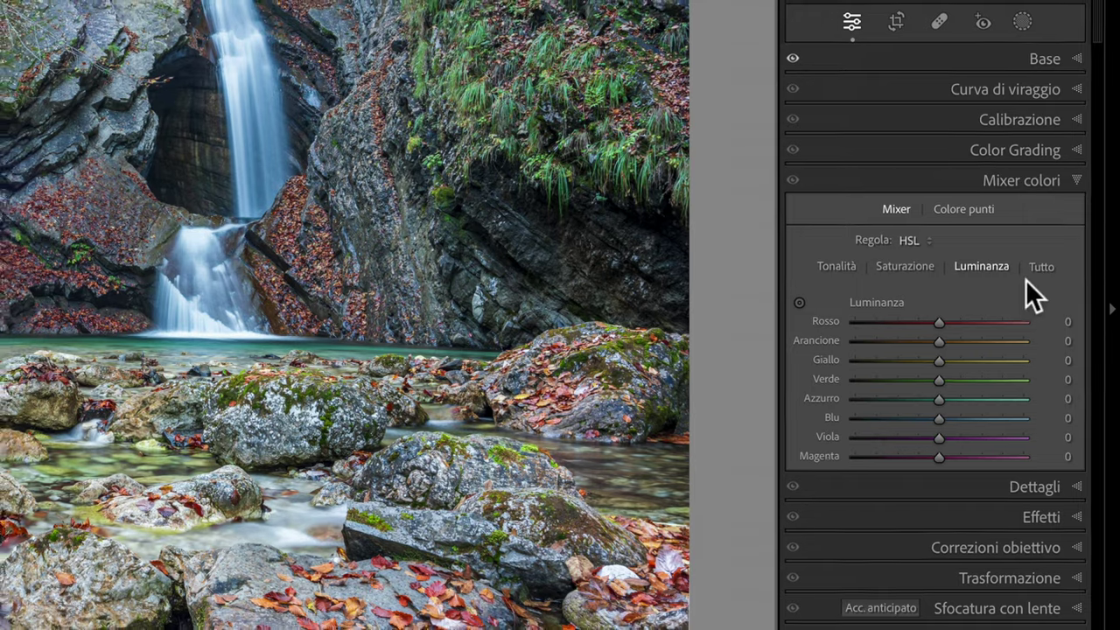
Show all HSL sliders and boost Red and Orange saturation, Orange to +66.
left_click(1039, 266)
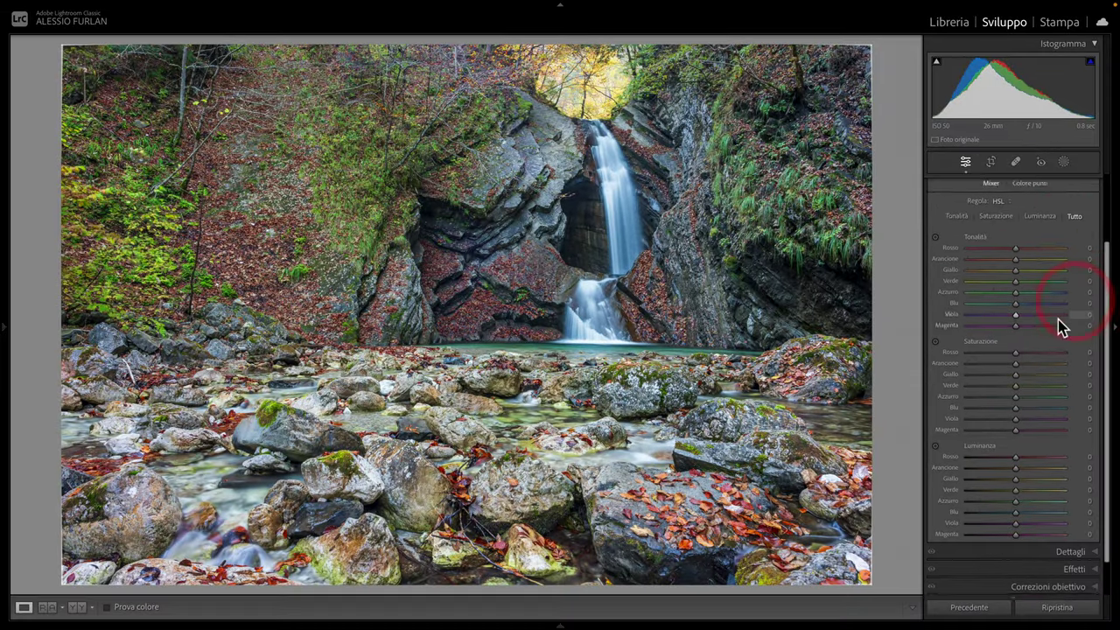
scroll(1060, 326, "down", 1)
scroll(1060, 325, "up", 1)
scroll(1060, 328, "up", 1)
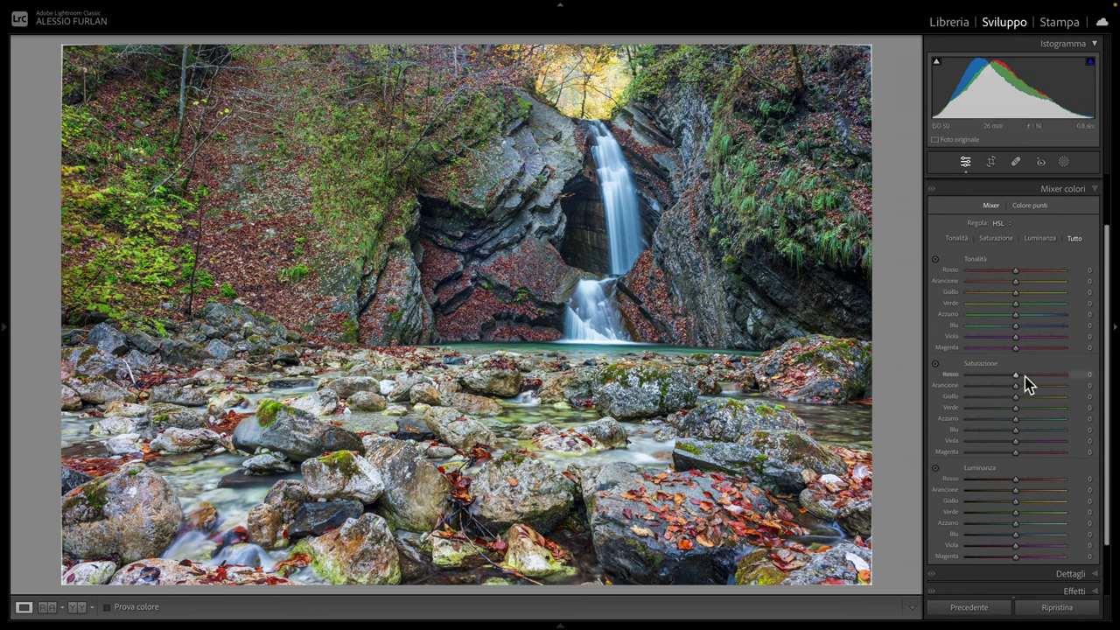
left_click_drag(1015, 374, 1070, 375)
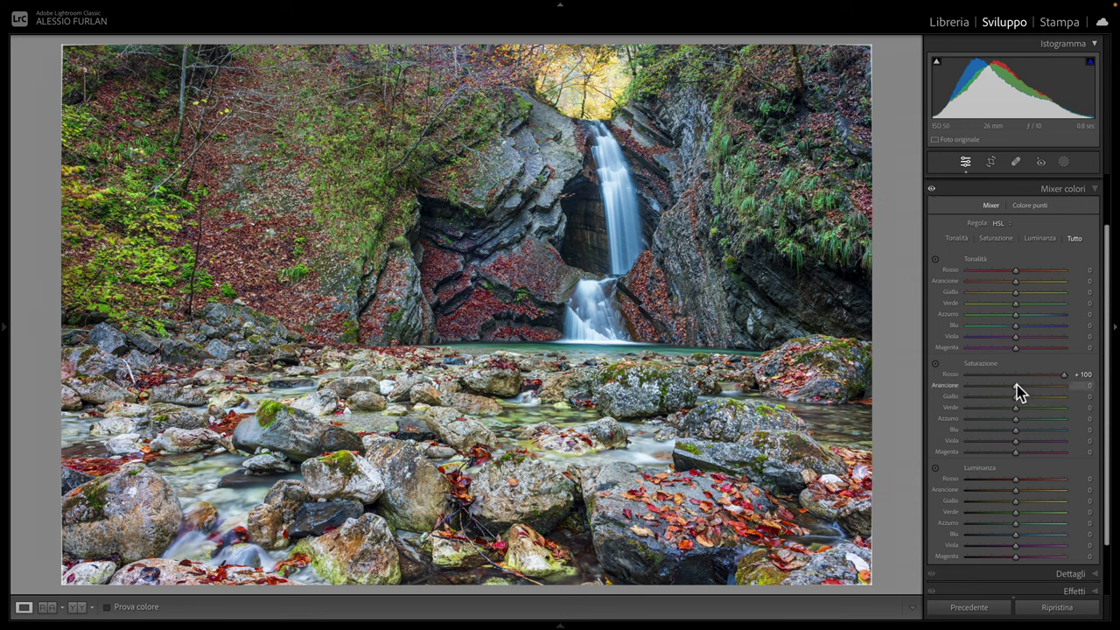
left_click_drag(1015, 391, 1050, 391)
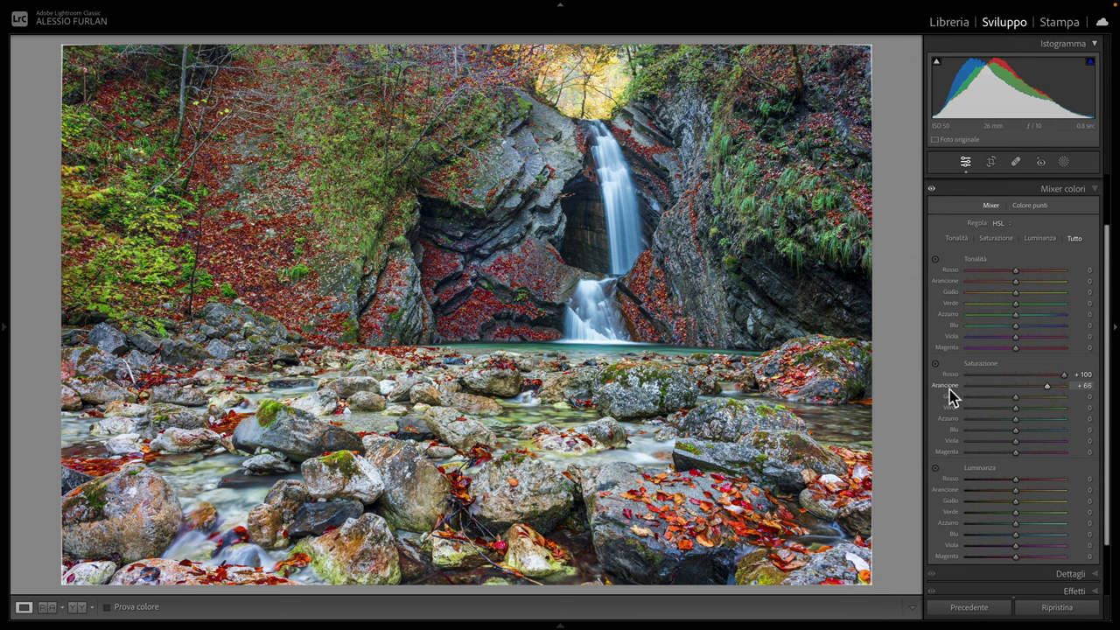
Toggle the Color Mixer on and off to compare, zooming into the red leaves.
left_click(931, 190)
left_click(931, 189)
left_click(931, 190)
left_click(931, 190)
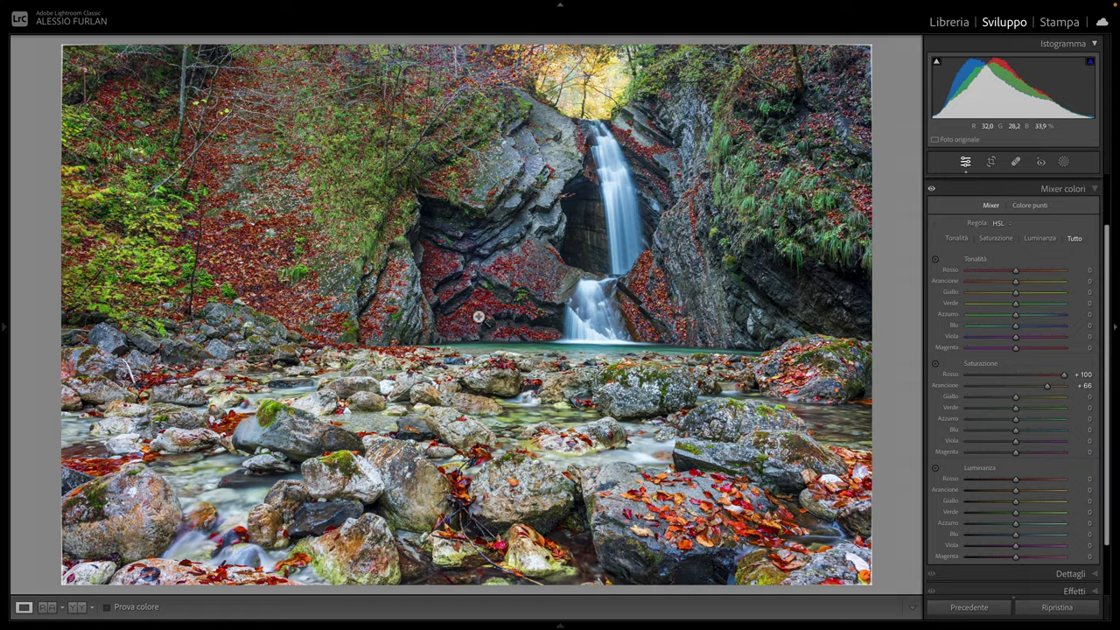
left_click_drag(475, 317, 463, 307)
Reset all saturation values to 0 and select the saturation targeted adjustment tool.
left_click(931, 190)
double_click(987, 365)
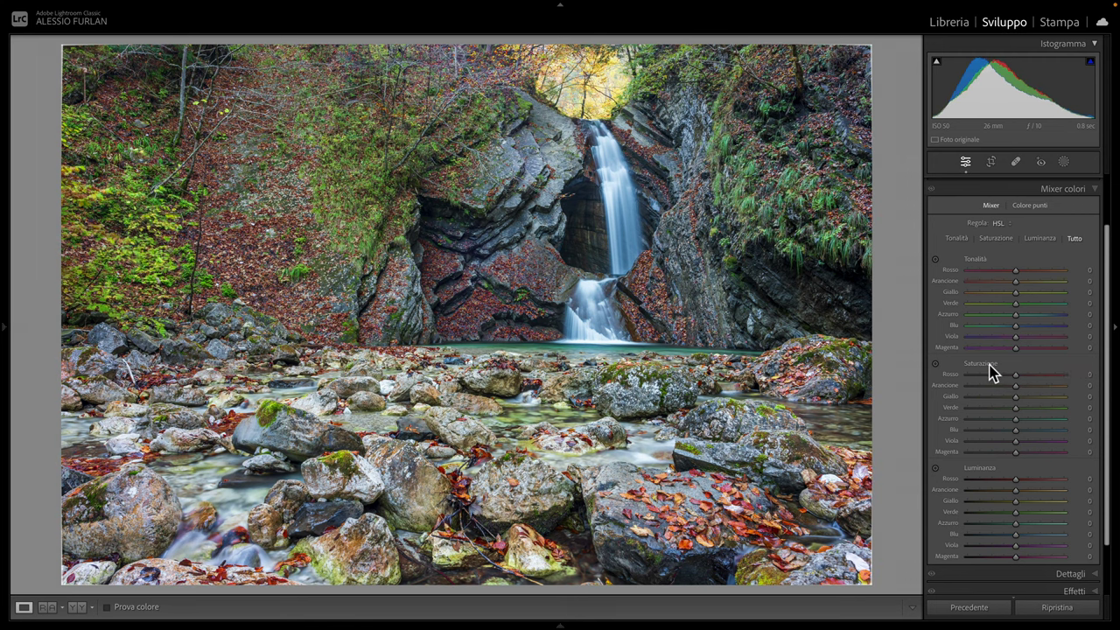
left_click(935, 363)
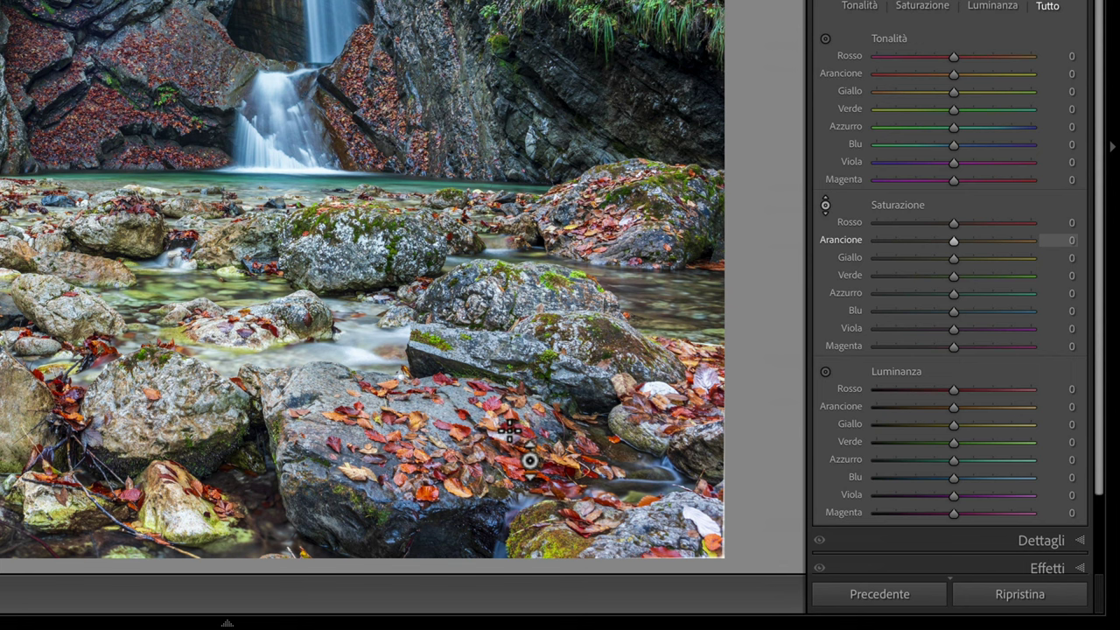
Use targeted saturation on leaves and foliage: Red +70, Orange +45, Yellow −19, Green −80.
left_click_drag(517, 457, 507, 429)
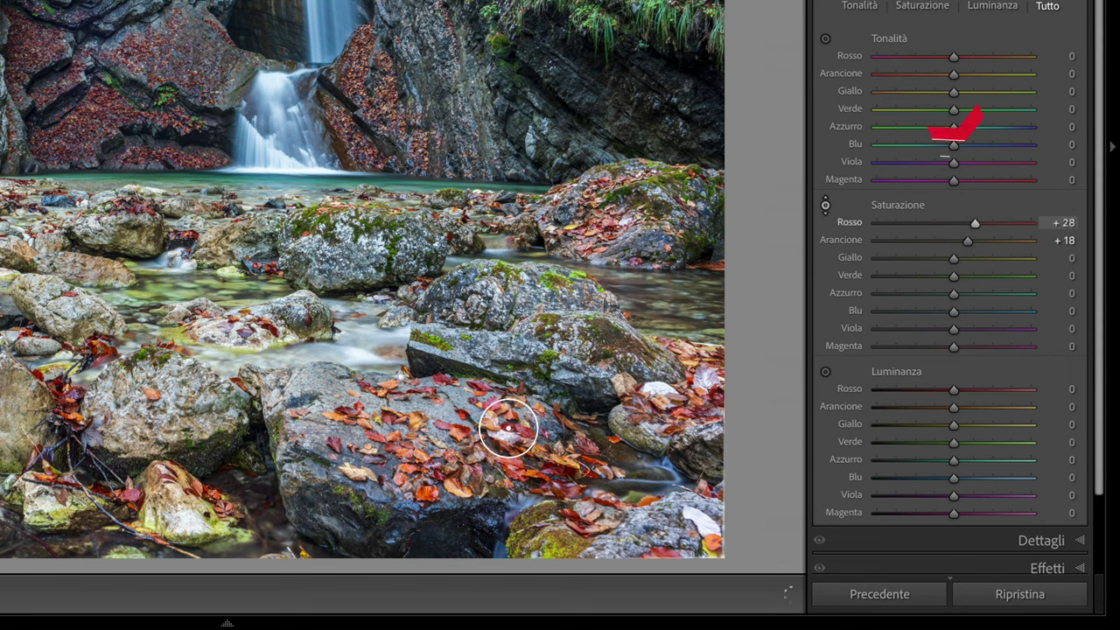
left_click_drag(508, 429, 793, 589)
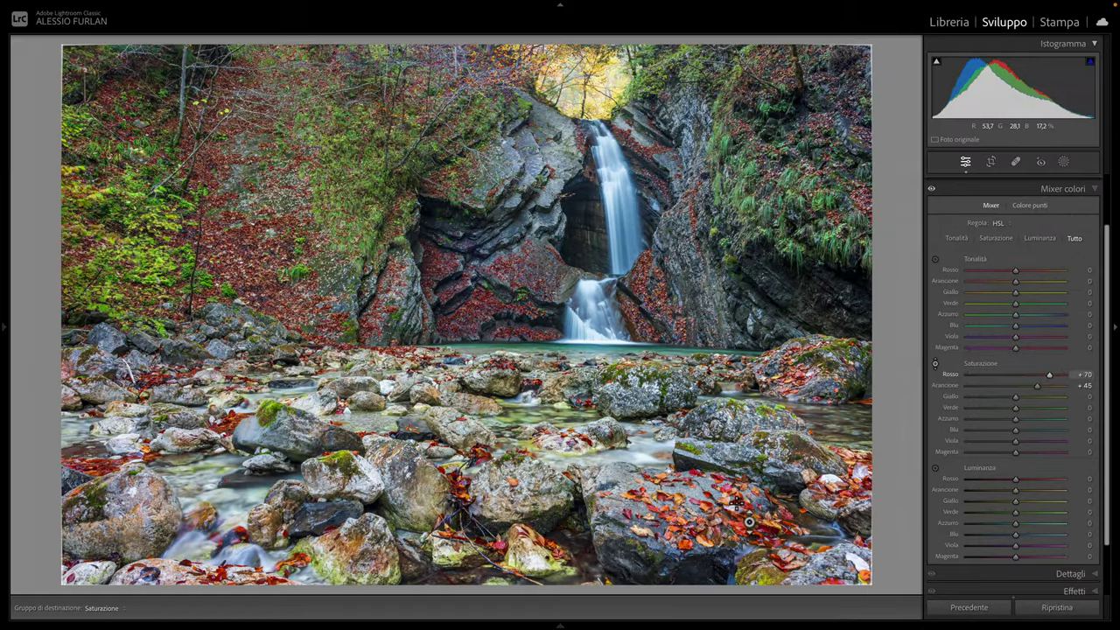
left_click_drag(774, 534, 770, 506)
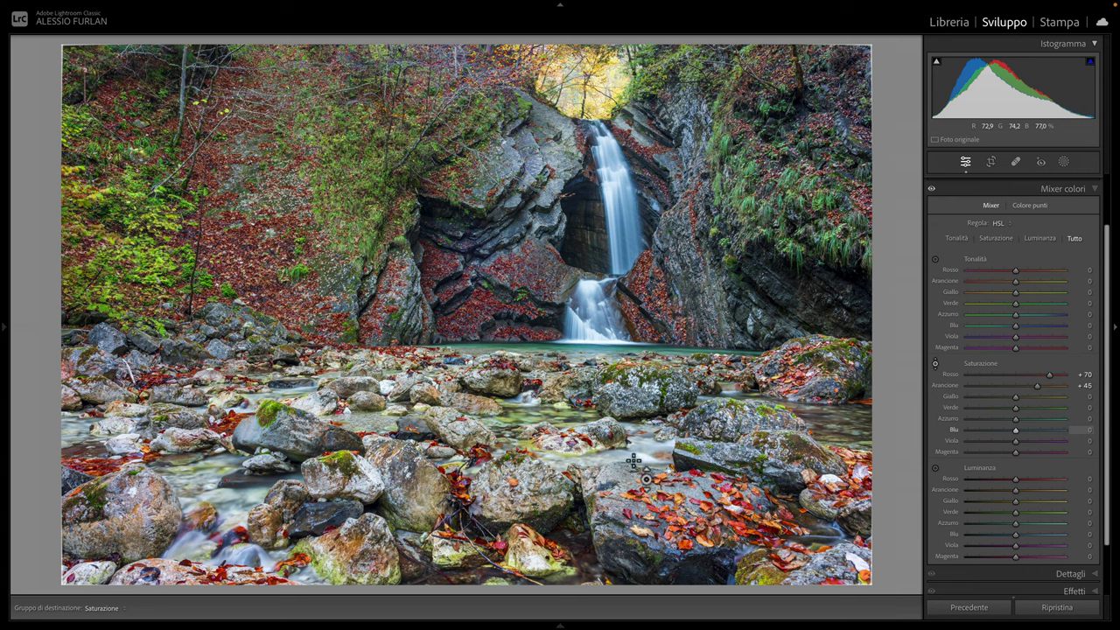
mouse_move(365, 234)
left_mouse_down()
mouse_move(366, 249)
mouse_move(383, 230)
left_mouse_up()
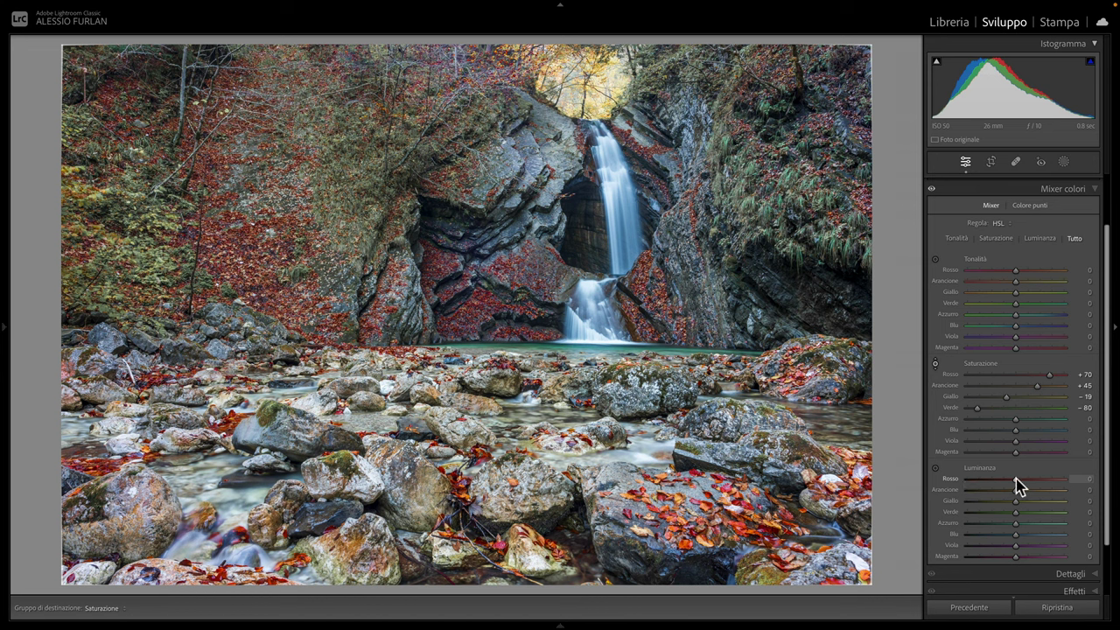
Set luminance Red +23, Orange +9, Blue +44, and saturation Blue −37, Aqua −25, Green −31.
mouse_move(1015, 479)
left_mouse_down()
mouse_move(1035, 480)
mouse_move(1012, 495)
mouse_move(1057, 498)
mouse_move(1020, 498)
mouse_move(1048, 480)
mouse_move(1025, 480)
mouse_move(1052, 480)
mouse_move(1029, 480)
left_mouse_up()
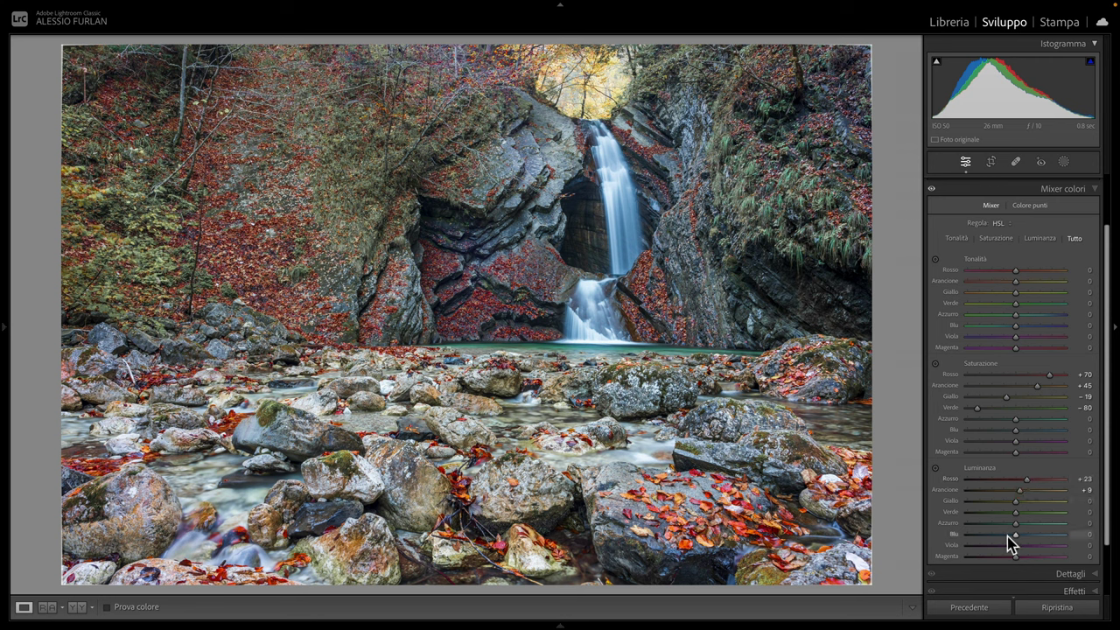
mouse_move(1017, 536)
left_mouse_down()
mouse_move(962, 536)
mouse_move(1038, 533)
left_mouse_up()
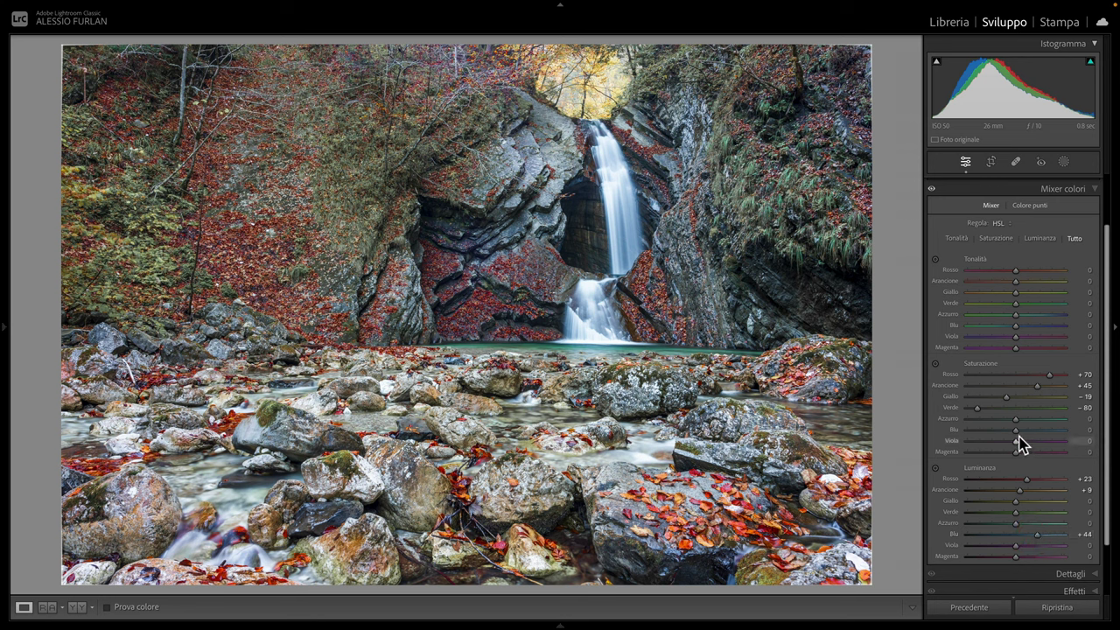
mouse_move(1013, 430)
left_mouse_down()
mouse_move(993, 430)
mouse_move(1004, 430)
left_mouse_up()
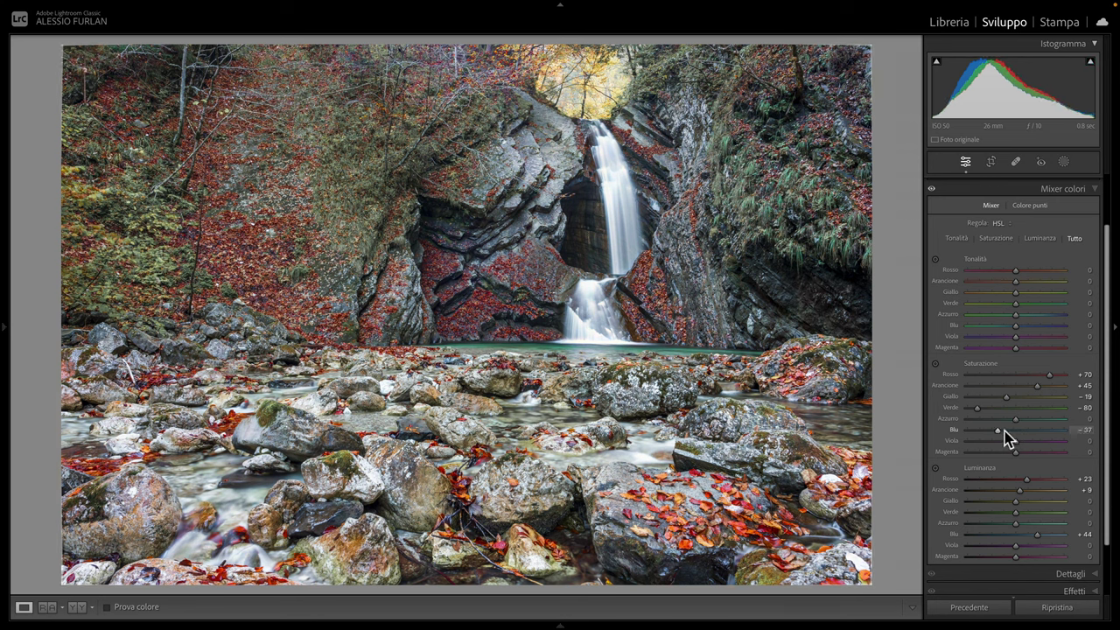
mouse_move(1005, 430)
left_mouse_down()
mouse_move(995, 430)
mouse_move(1010, 418)
mouse_move(997, 430)
mouse_move(993, 415)
mouse_move(1007, 415)
left_mouse_up()
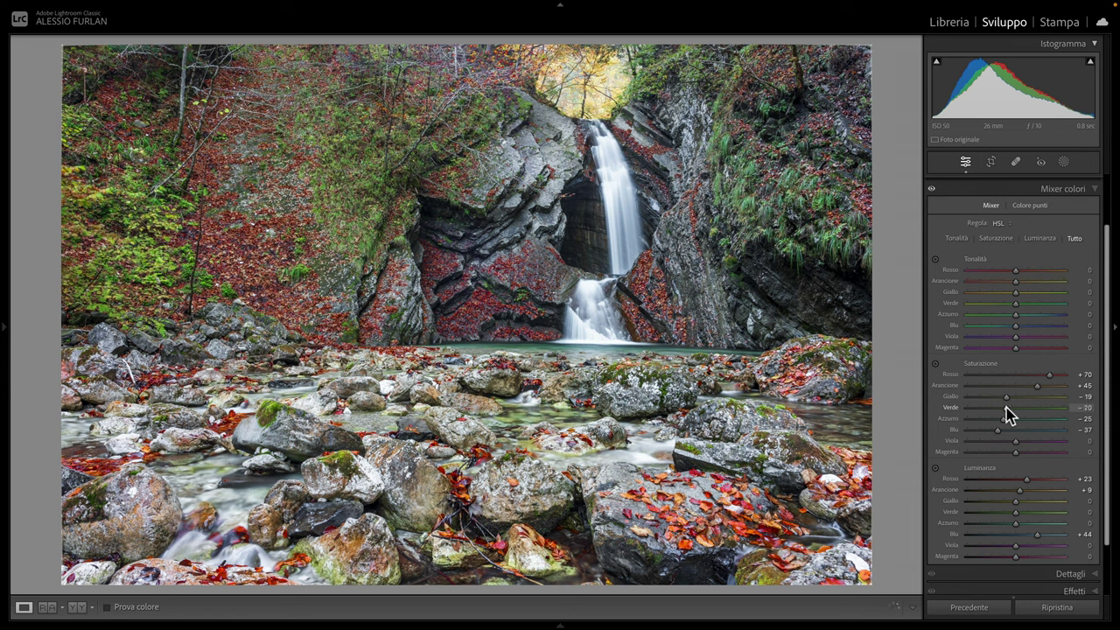
left_click(1000, 415)
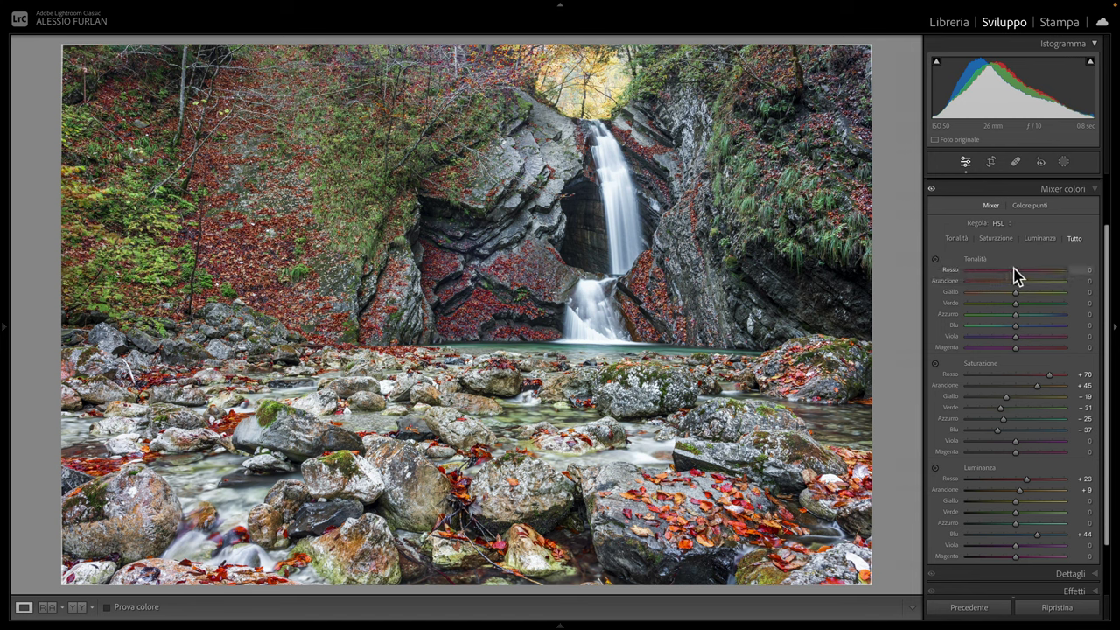
Try shifting the red hue toward magenta, down to −65, then back toward neutral.
mouse_move(1014, 270)
left_mouse_down()
mouse_move(989, 270)
mouse_move(1095, 275)
mouse_move(958, 278)
mouse_move(1042, 282)
mouse_move(986, 278)
left_mouse_up()
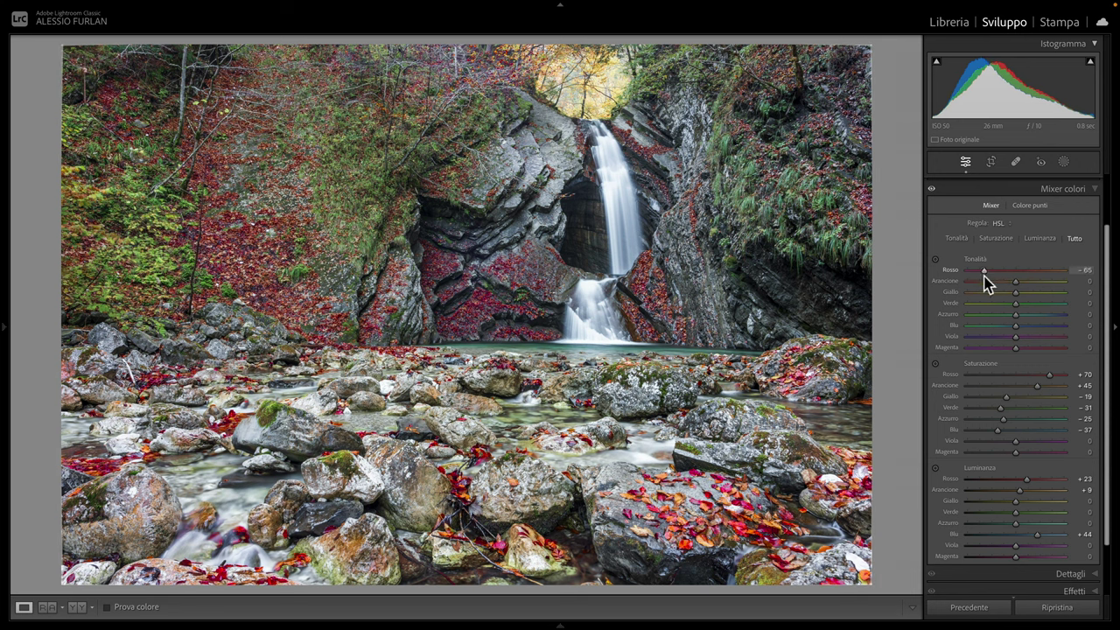
left_click(733, 515)
mouse_move(982, 277)
left_mouse_down()
mouse_move(1065, 272)
mouse_move(963, 275)
mouse_move(1011, 280)
left_mouse_up()
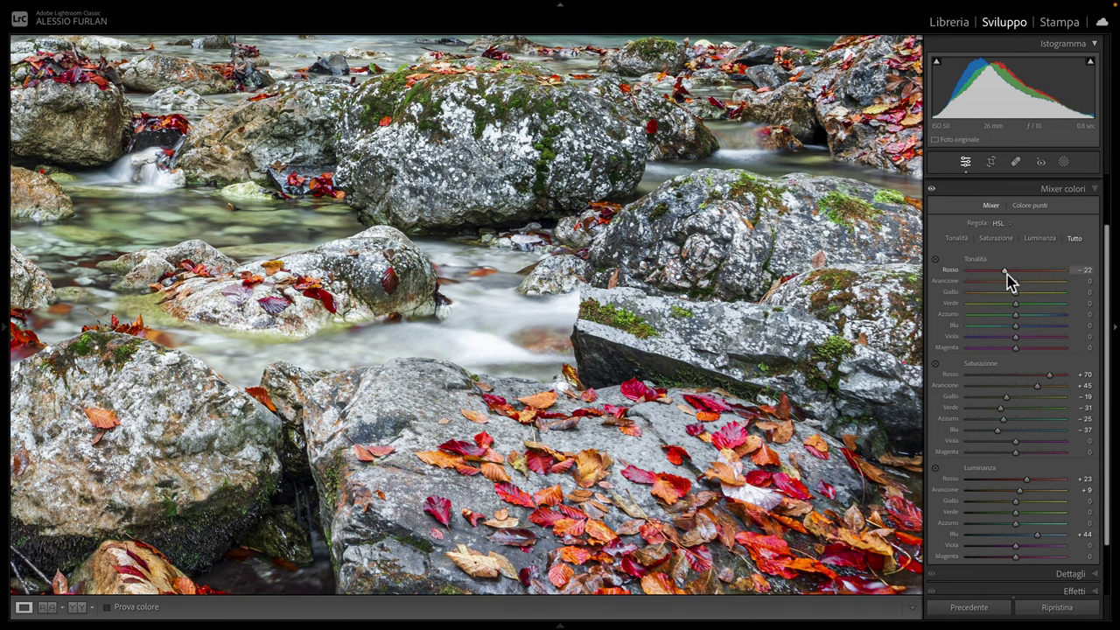
Try orange hue shifts around −46, then reset every hue value to 0.
left_click(1006, 274)
left_click_drag(1005, 281, 995, 281)
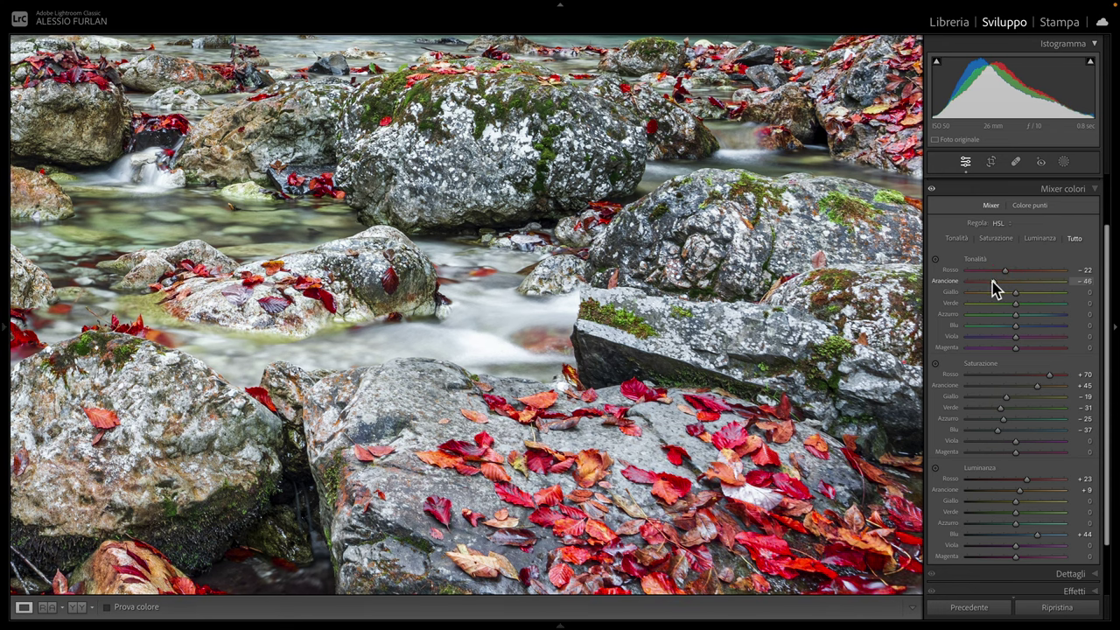
left_click(680, 295)
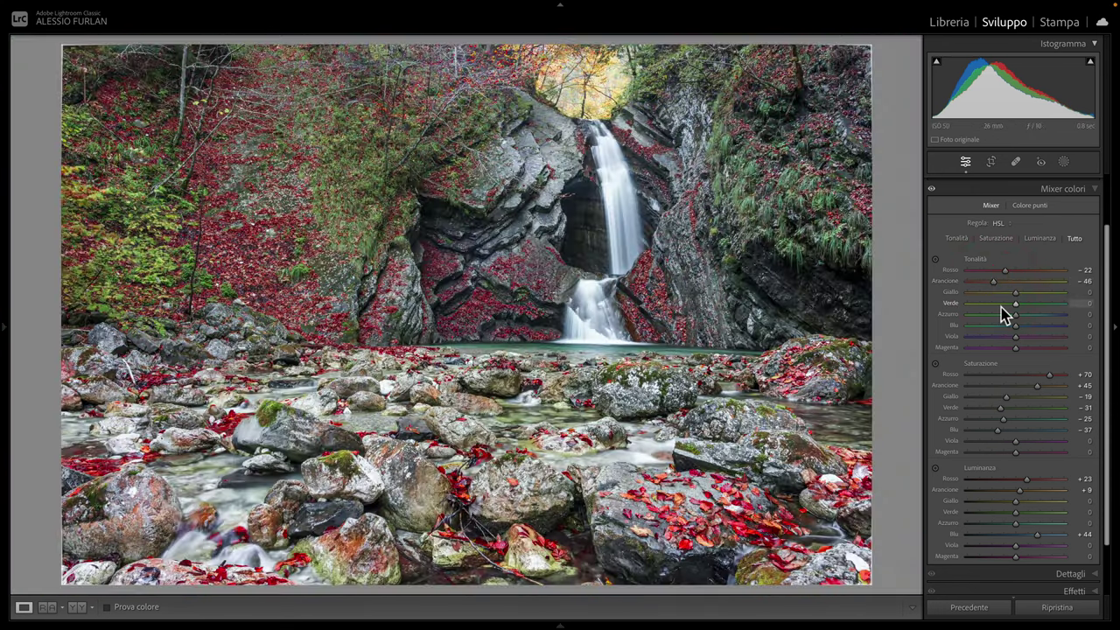
mouse_move(993, 282)
left_mouse_down()
mouse_move(1033, 282)
mouse_move(1006, 280)
left_mouse_up()
left_click(1002, 271)
left_click(1012, 292)
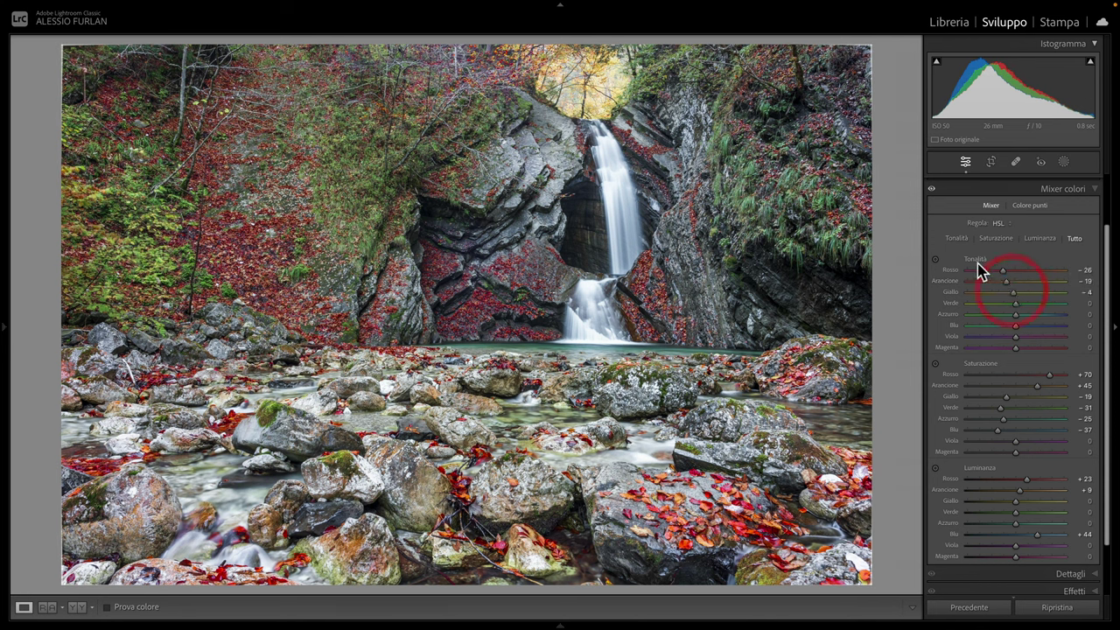
double_click(974, 260)
Shift the red leaves' hue toward magenta by dragging on them with the targeted hue tool.
left_click(935, 259)
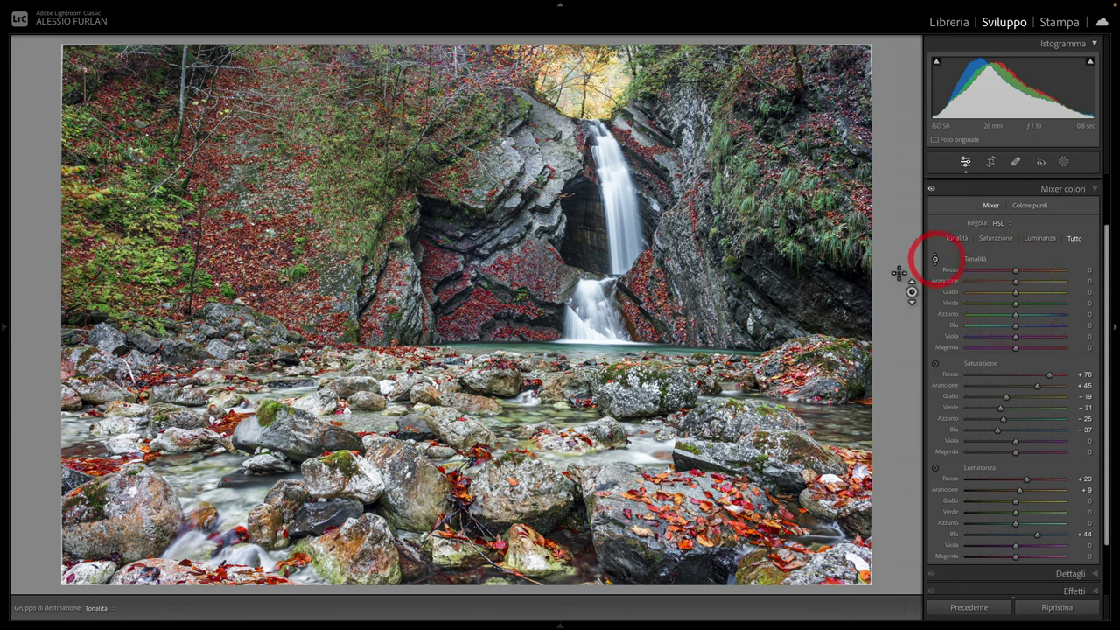
left_click_drag(731, 496, 734, 507)
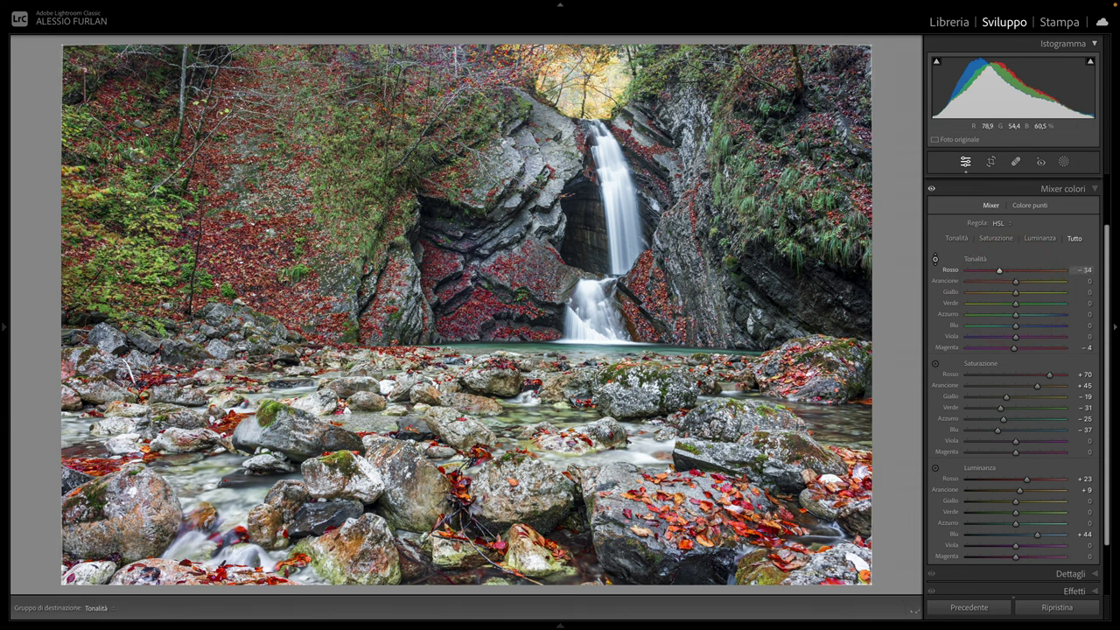
left_click_drag(733, 507, 731, 495)
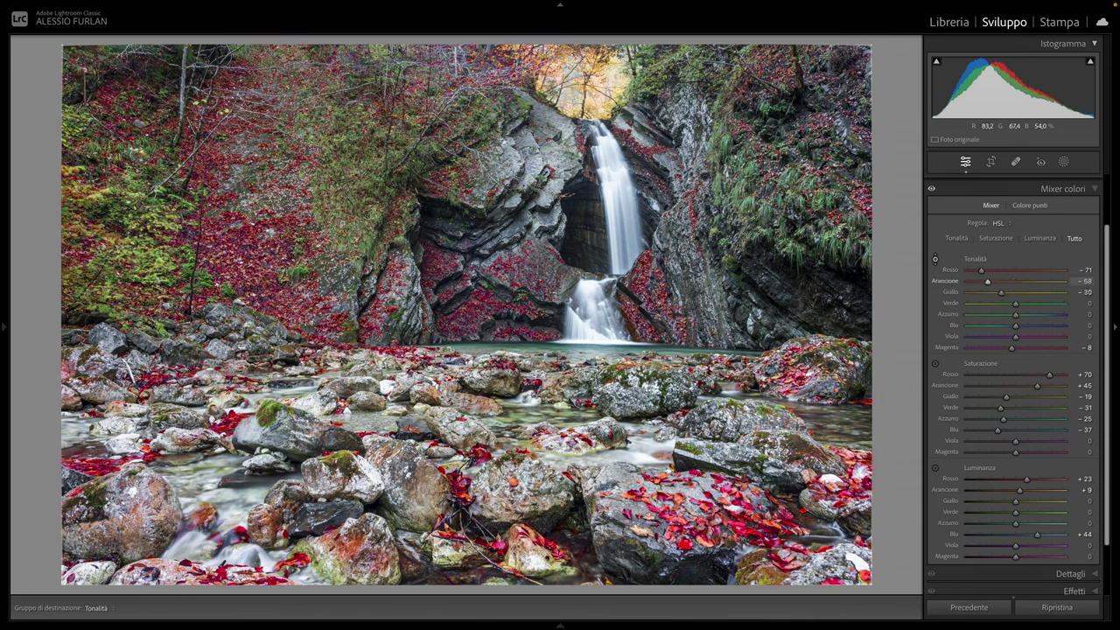
Fine-tune hues to red −33, orange −24, yellow −26, green −81, aqua −59, magenta −8.
left_click(995, 272)
left_click(1003, 281)
left_click(999, 270)
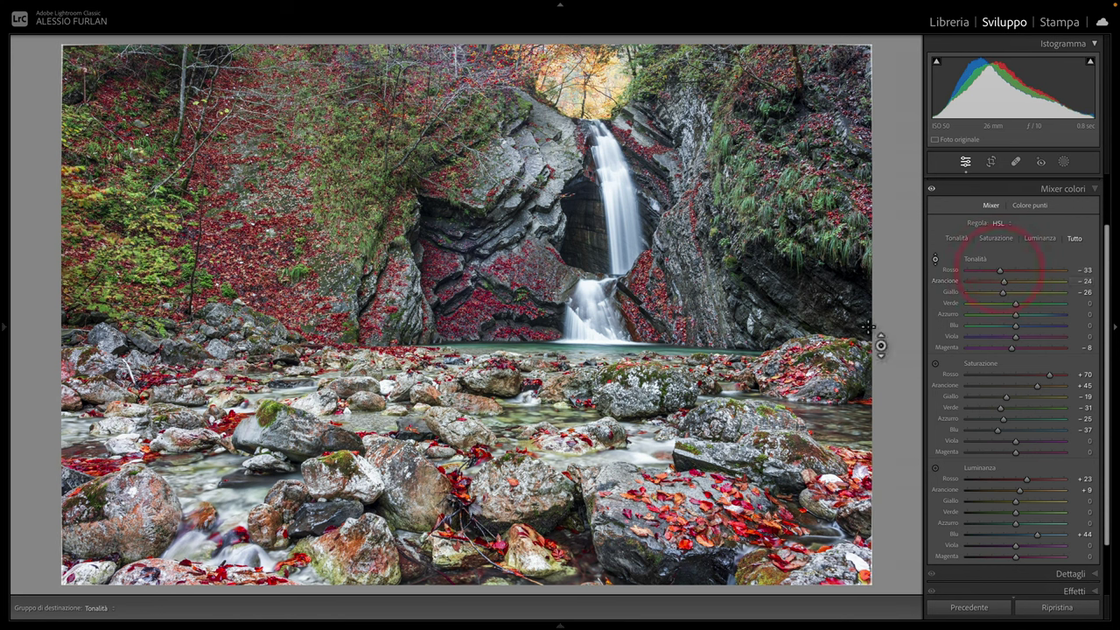
mouse_move(135, 255)
left_mouse_down()
mouse_move(105, 311)
mouse_move(105, 271)
left_mouse_up()
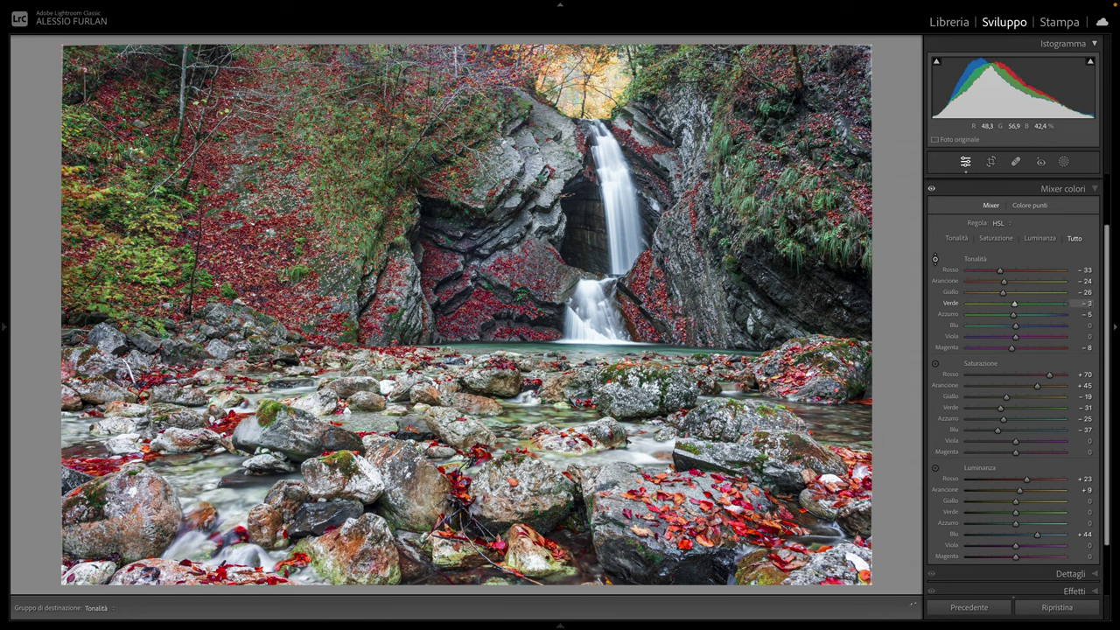
left_click_drag(105, 311, 105, 313)
left_click_drag(376, 256, 376, 266)
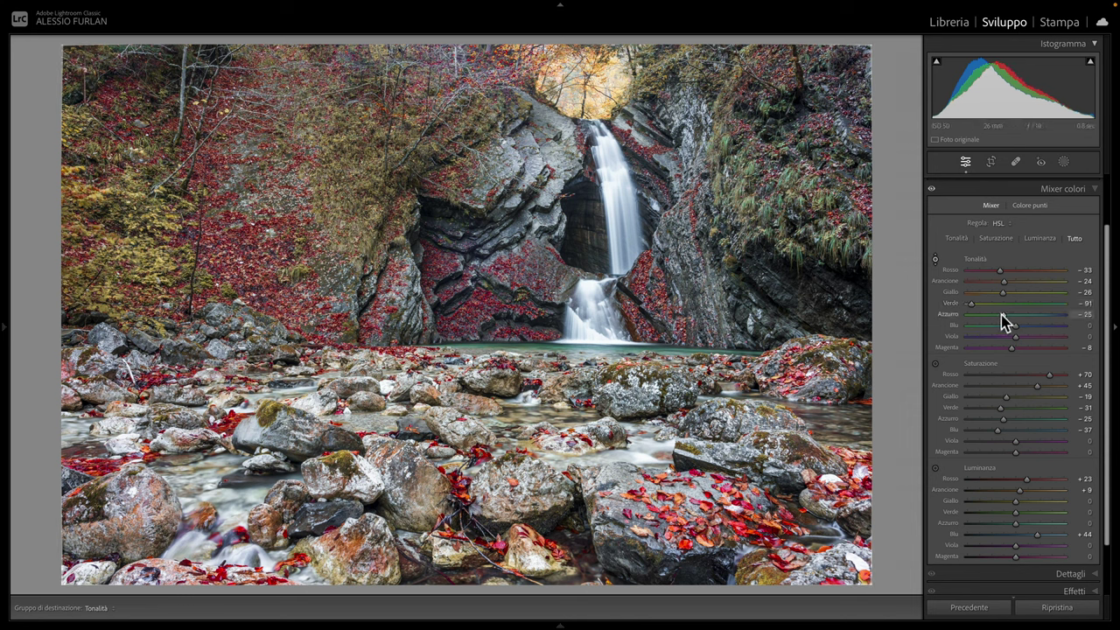
left_click_drag(972, 305, 976, 304)
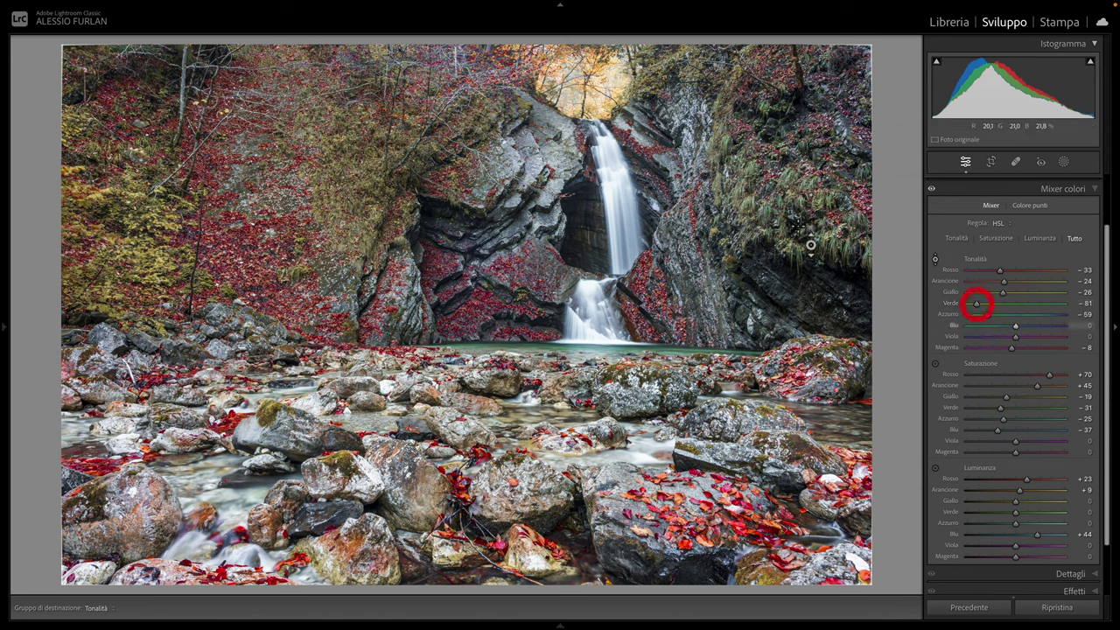
Toggle the color mixer off and on to compare before and after, leaving it enabled.
left_click(931, 189)
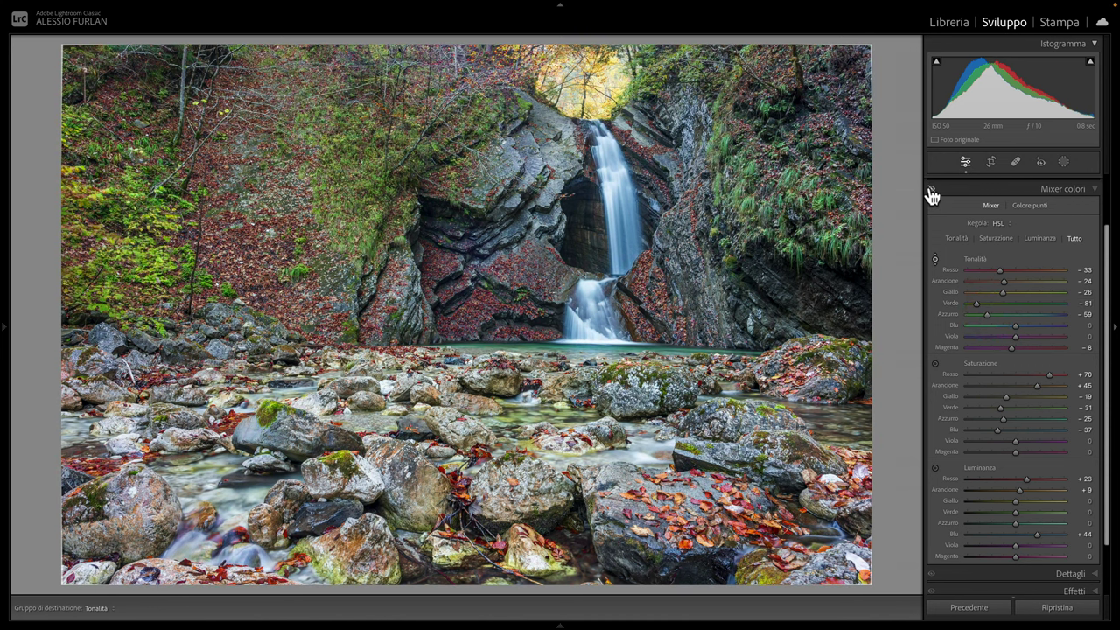
left_click(931, 190)
left_click(931, 191)
left_click(932, 191)
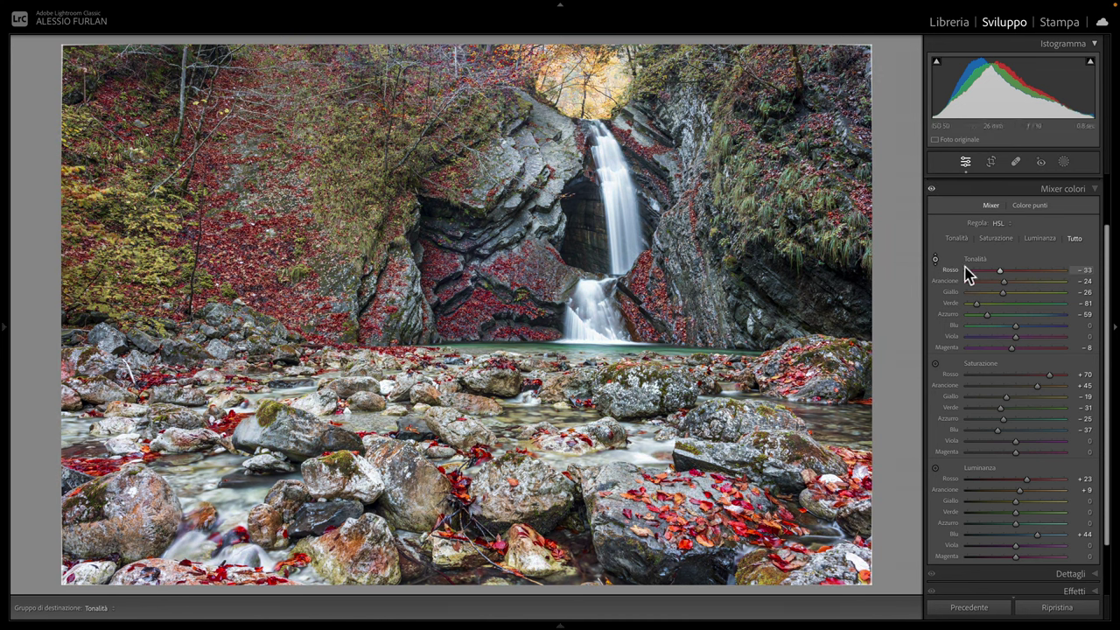
Warm the white balance temperature to 9,170 in the Basic panel.
left_click(1094, 190)
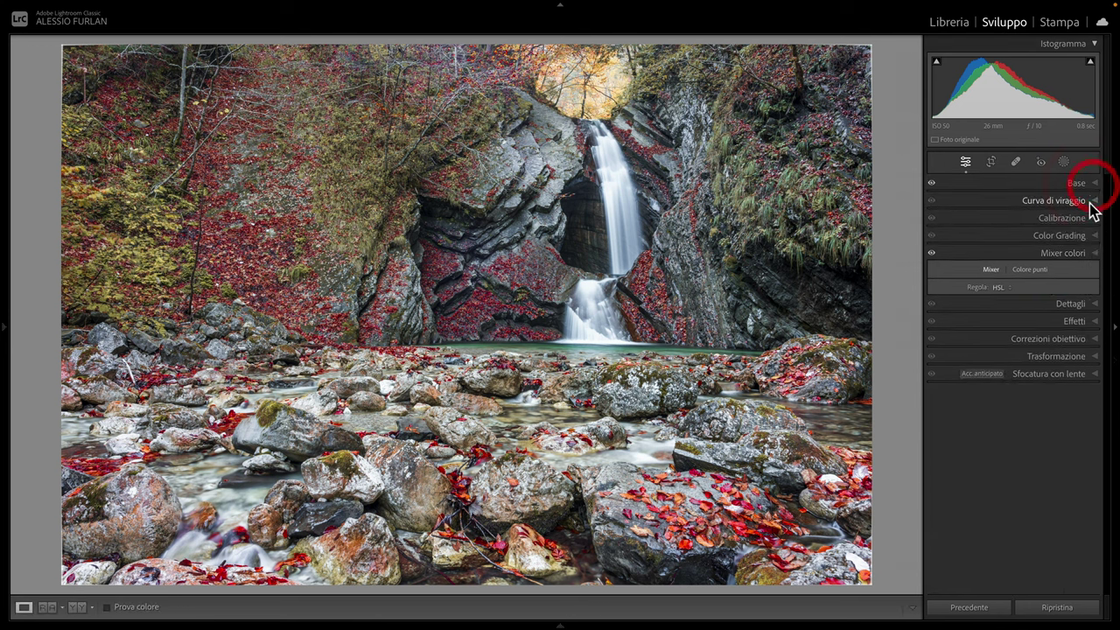
left_click(1091, 184)
left_click_drag(1016, 260, 1034, 256)
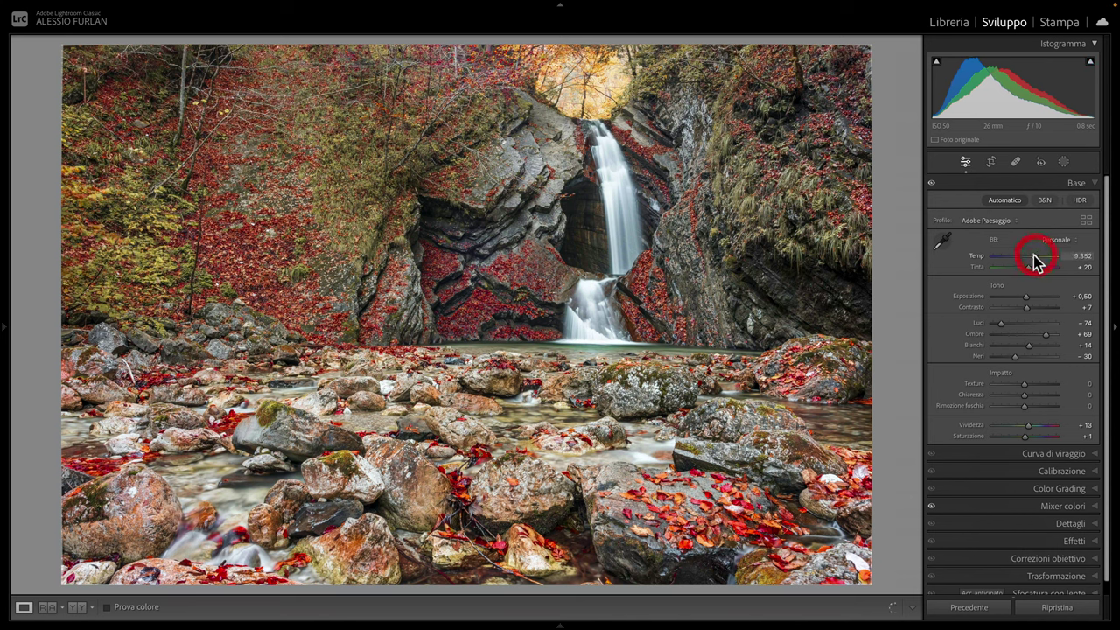
left_click(1094, 183)
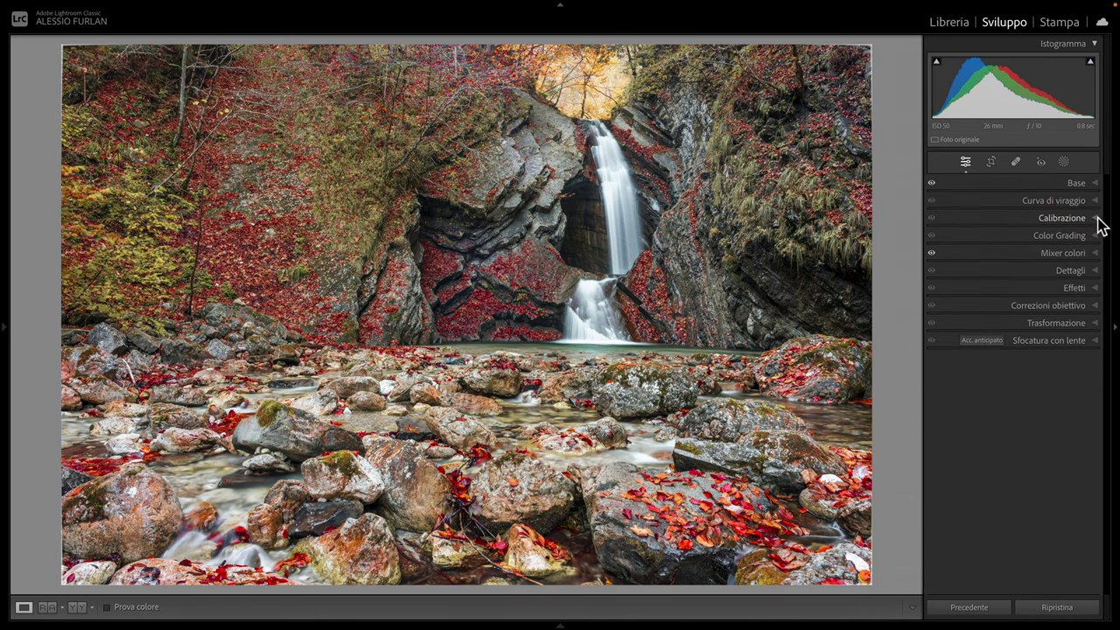
Raise the calibration Red Primary saturation to +42 and Blue Primary saturation to +26.
left_click(1093, 218)
left_click_drag(1024, 301, 1038, 300)
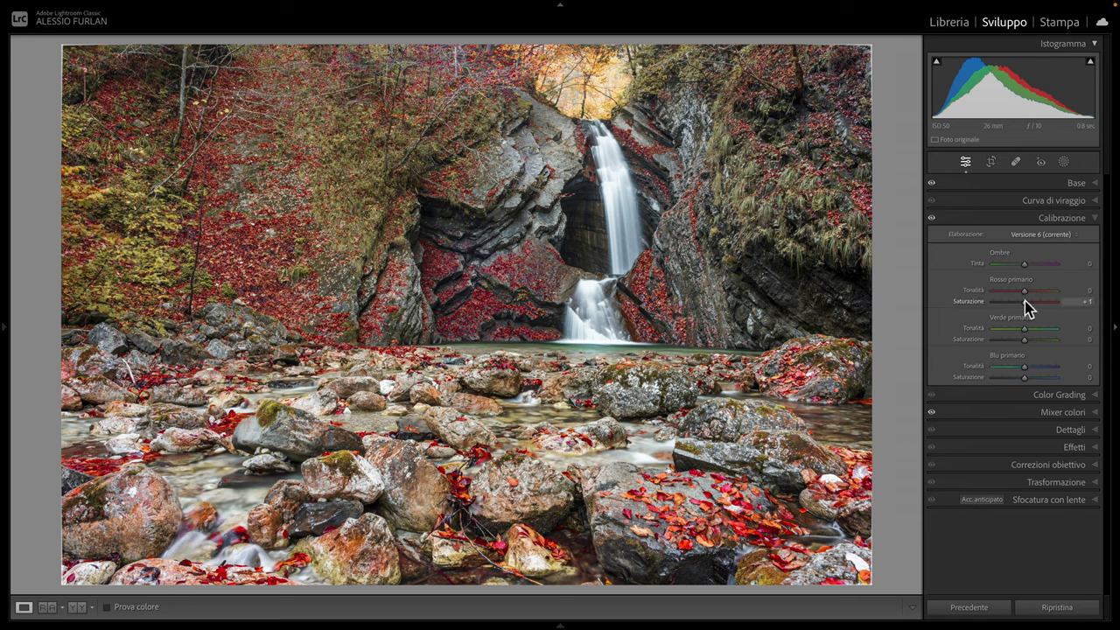
left_click_drag(1023, 378, 1030, 377)
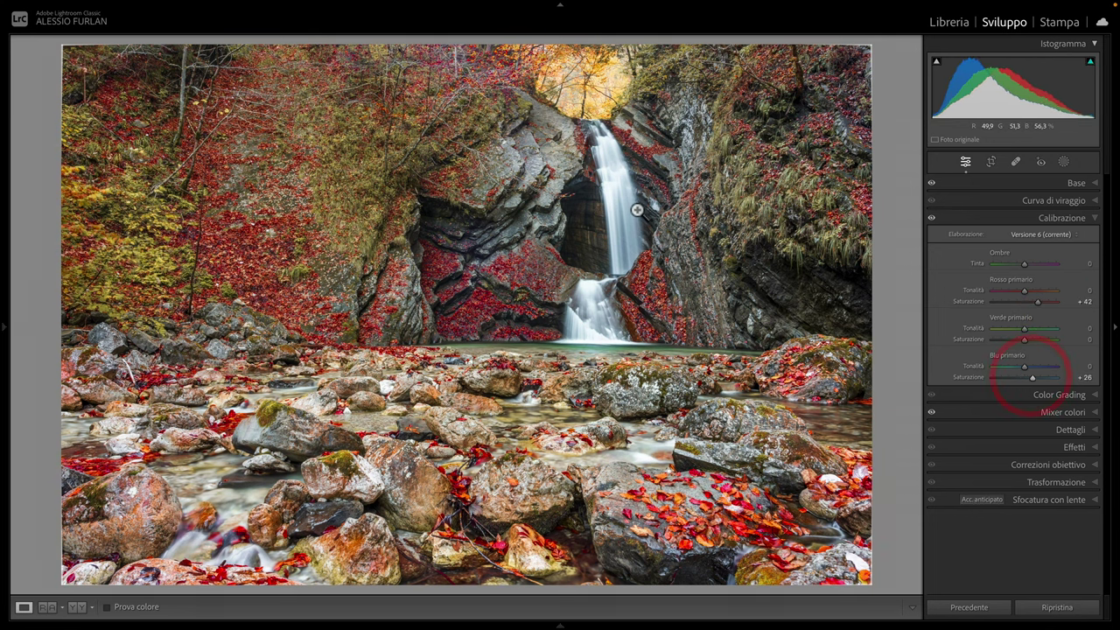
left_click(1095, 219)
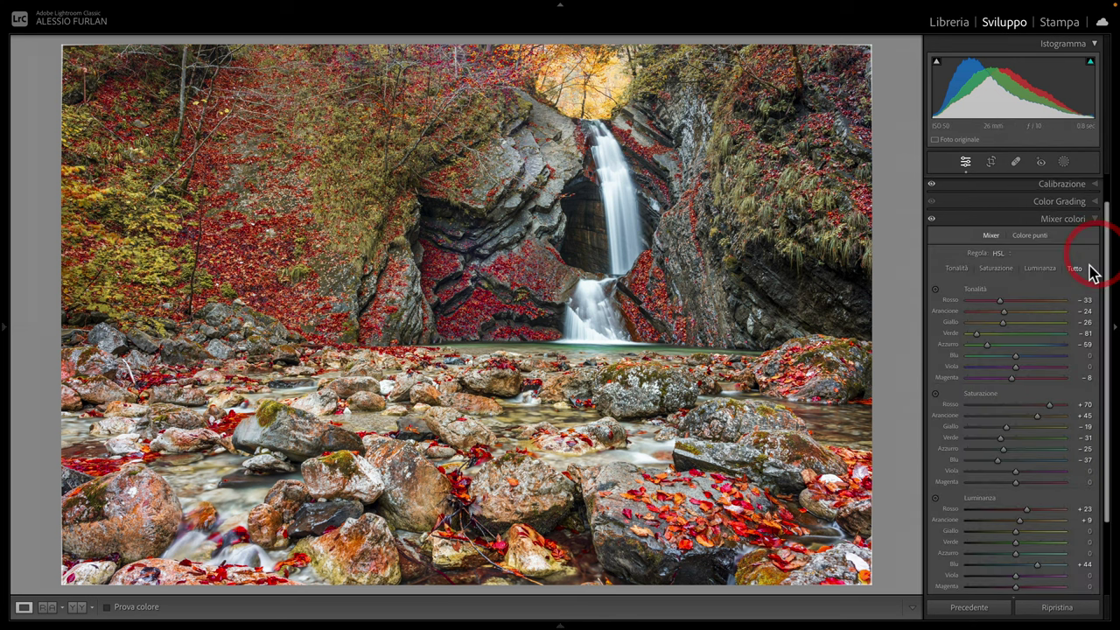
Reset the mixer hue, saturation and luminance values to zero and switch to Point Color.
double_click(976, 291)
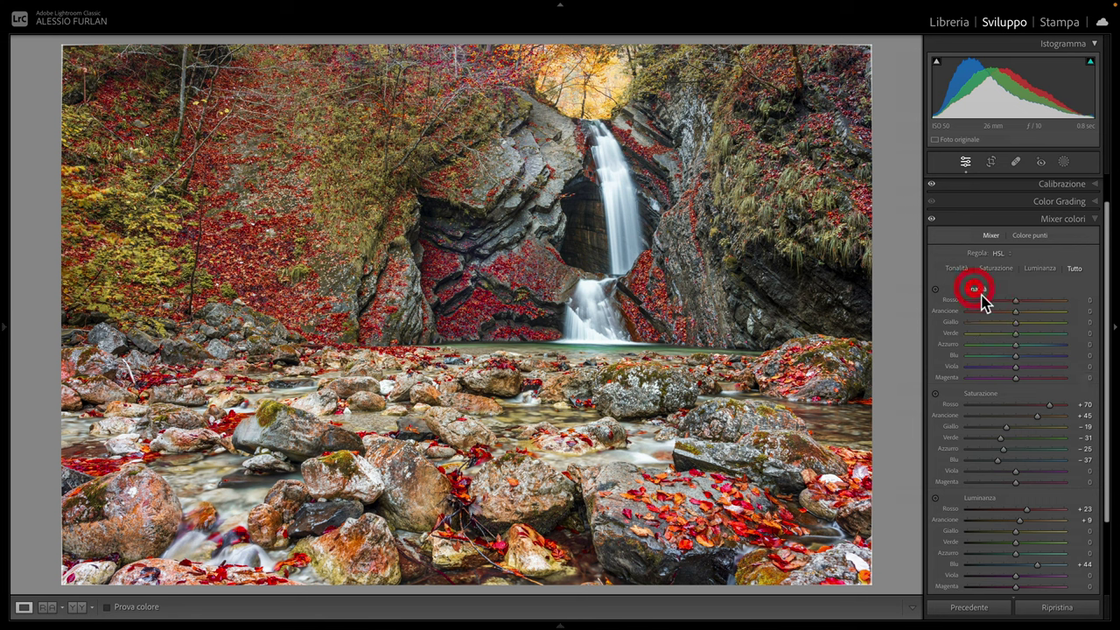
double_click(981, 393)
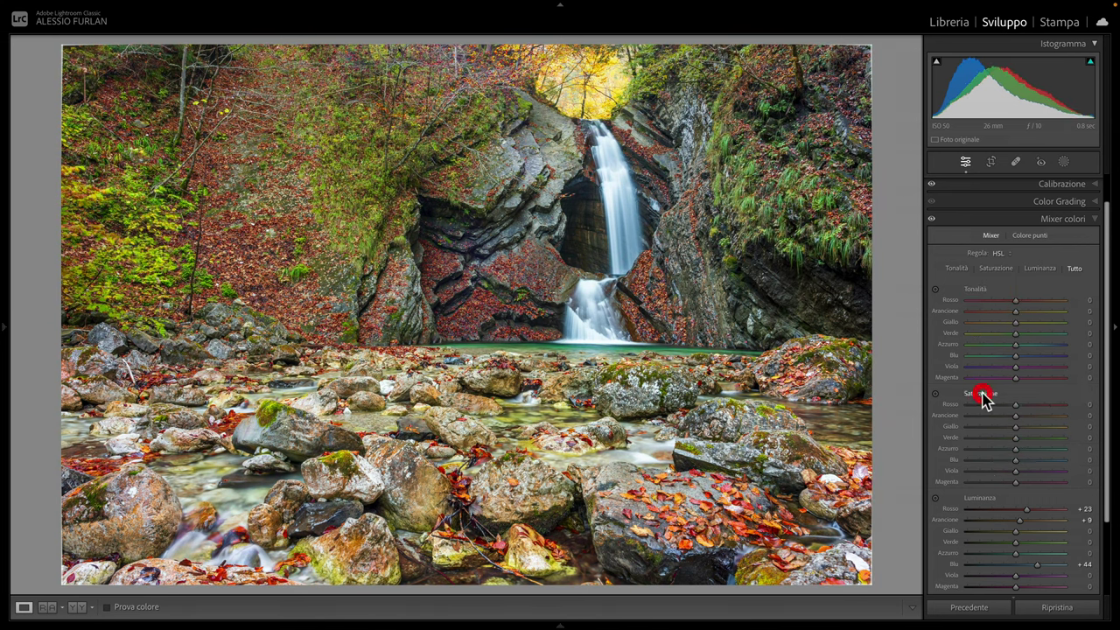
double_click(980, 497)
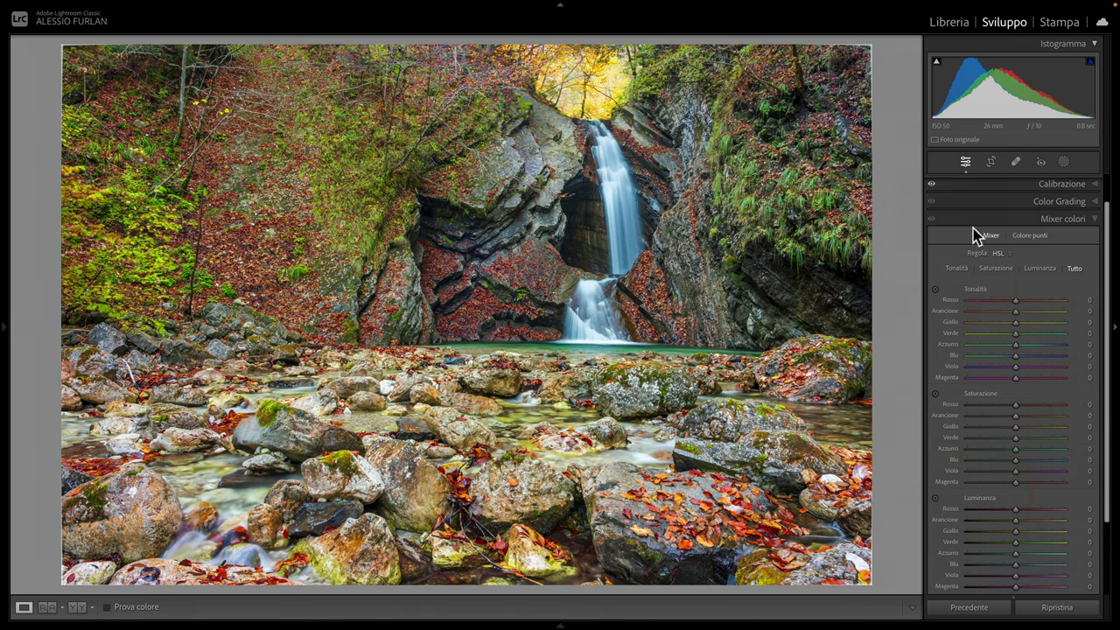
left_click(1029, 238)
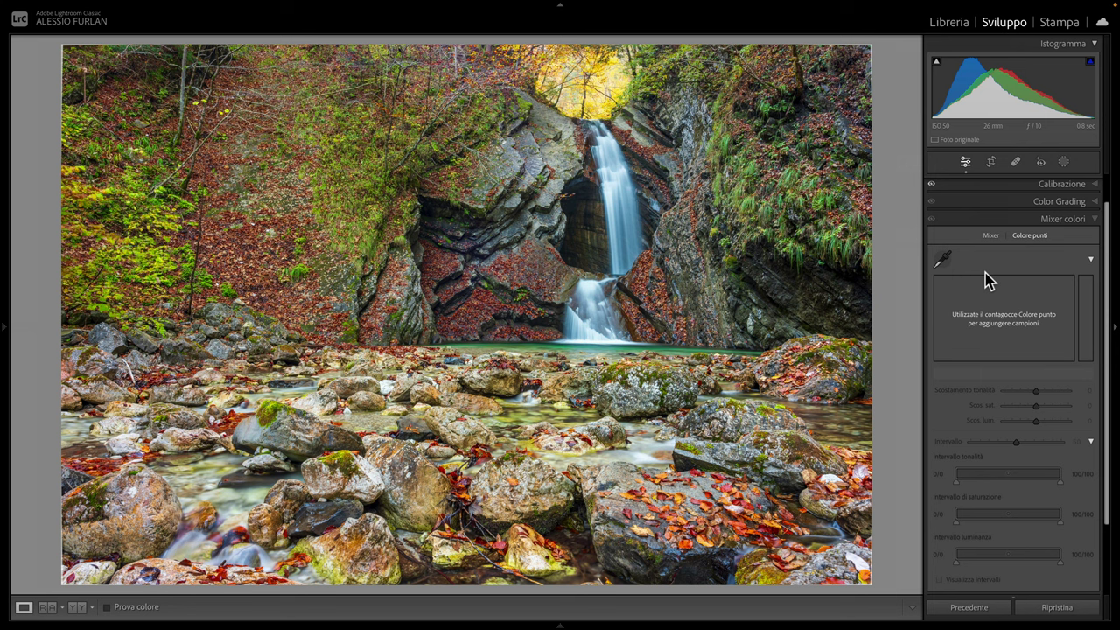
scroll(1093, 203, "up", 2)
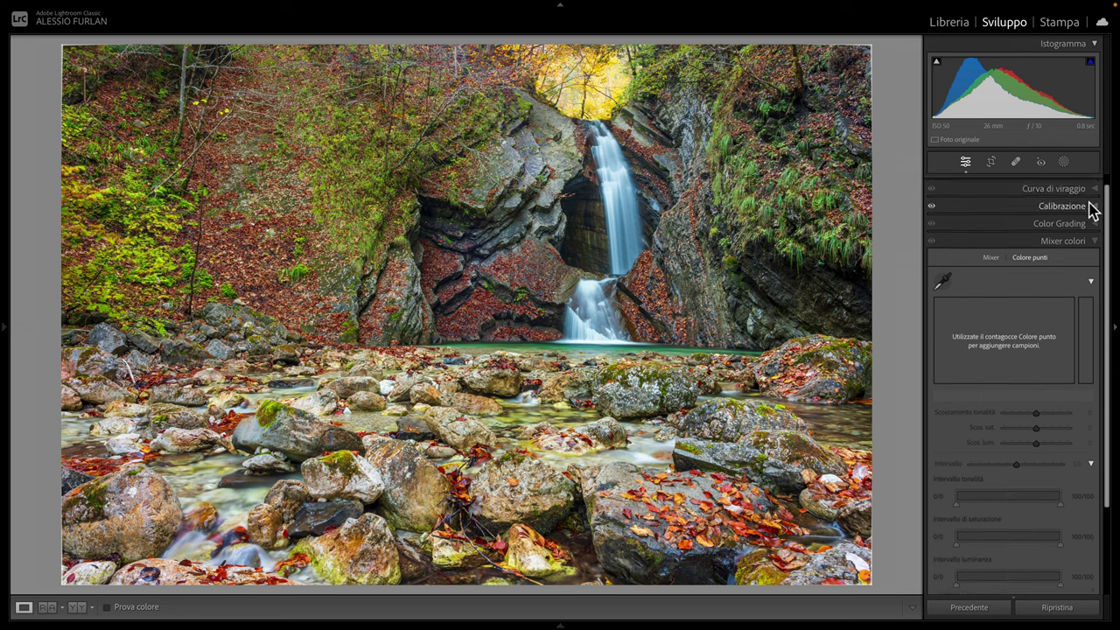
Return the calibration Red Primary and Blue Primary saturation sliders to 0.
left_click(1096, 219)
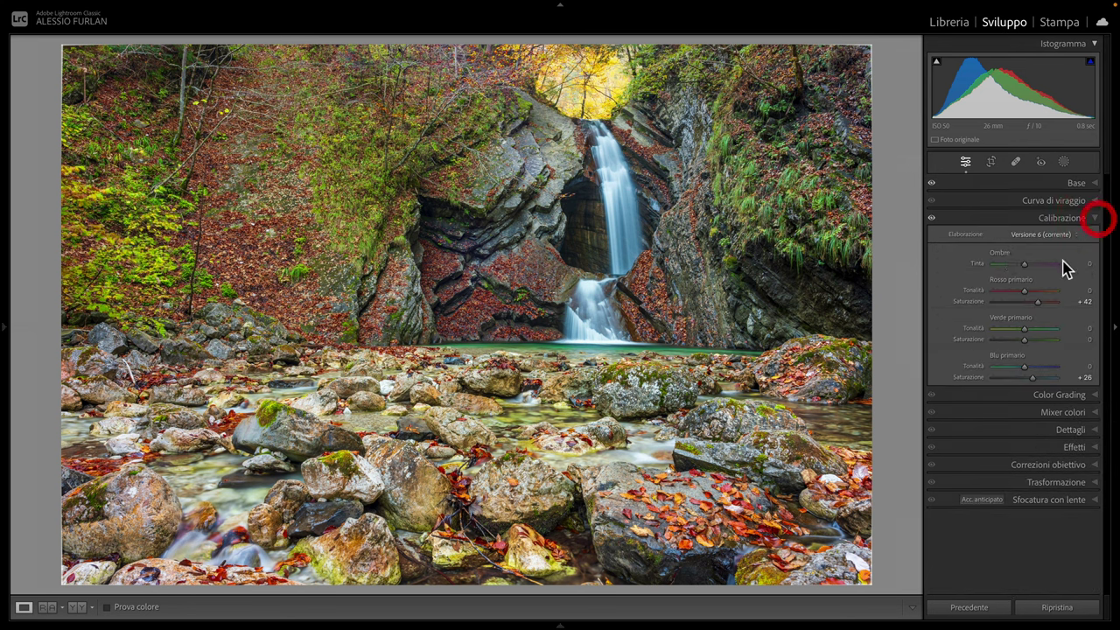
double_click(1007, 280)
double_click(1006, 318)
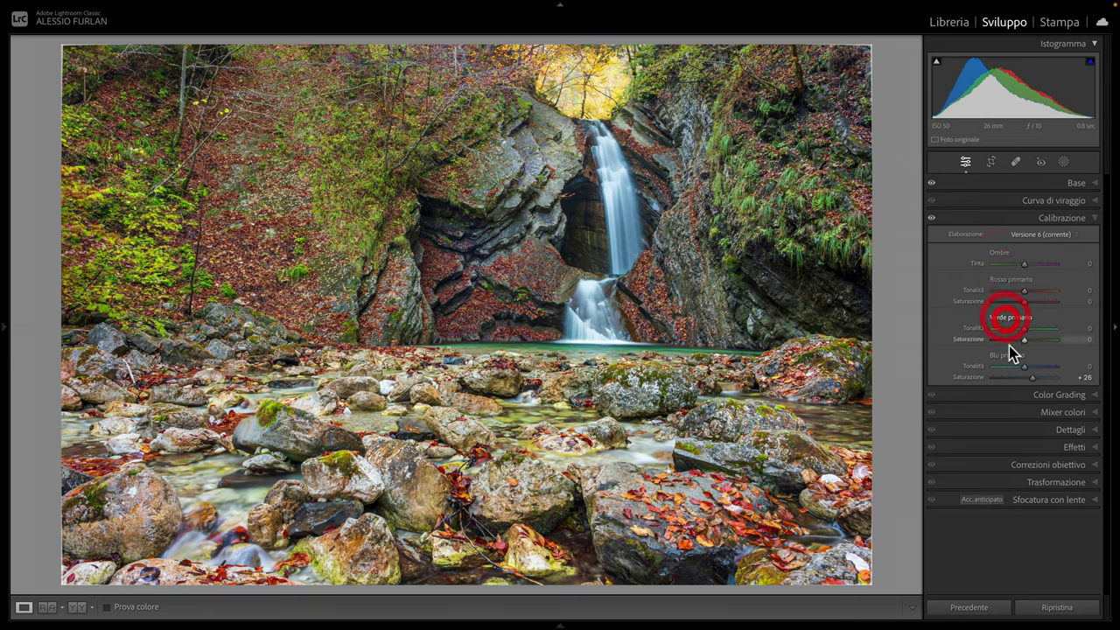
double_click(1007, 356)
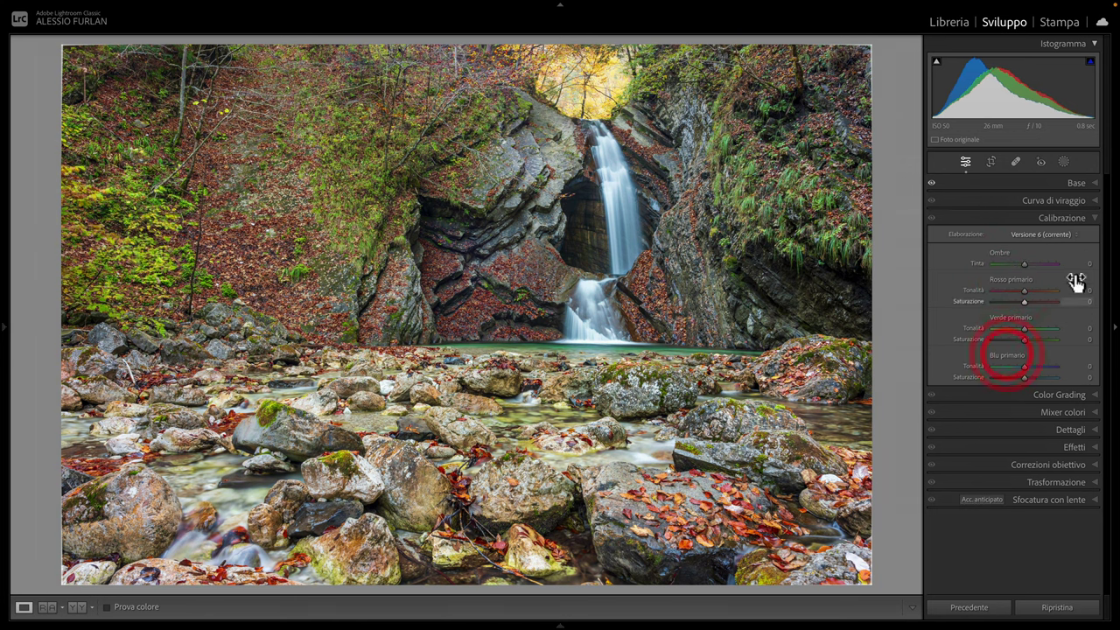
left_click(1098, 220)
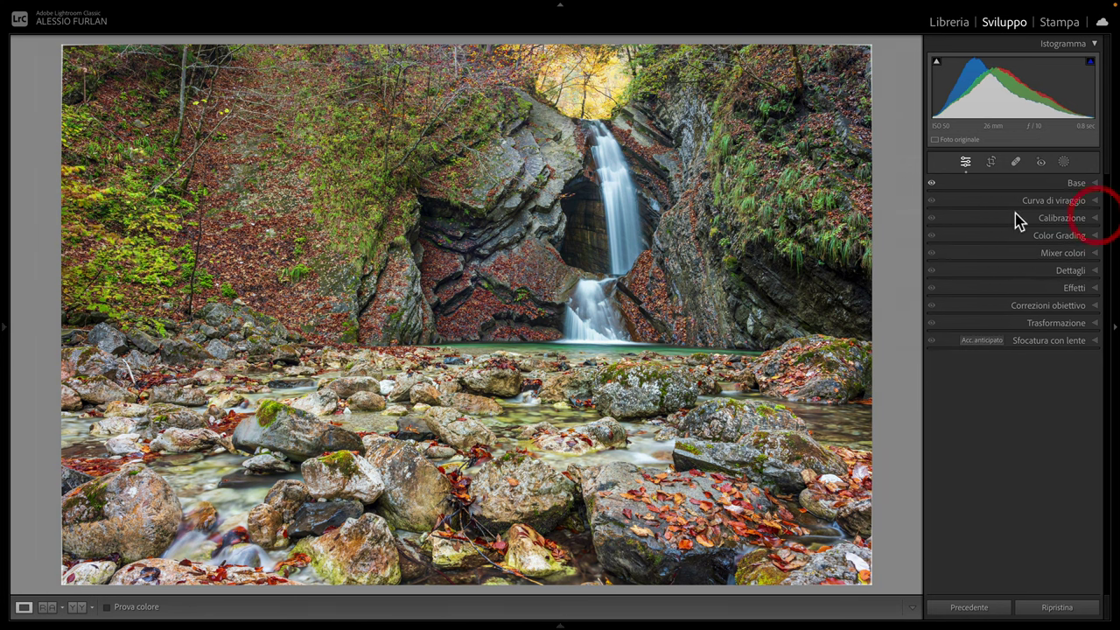
Sample the red leaves beside the waterfall base with the Point Color eyedropper.
left_click(1095, 253)
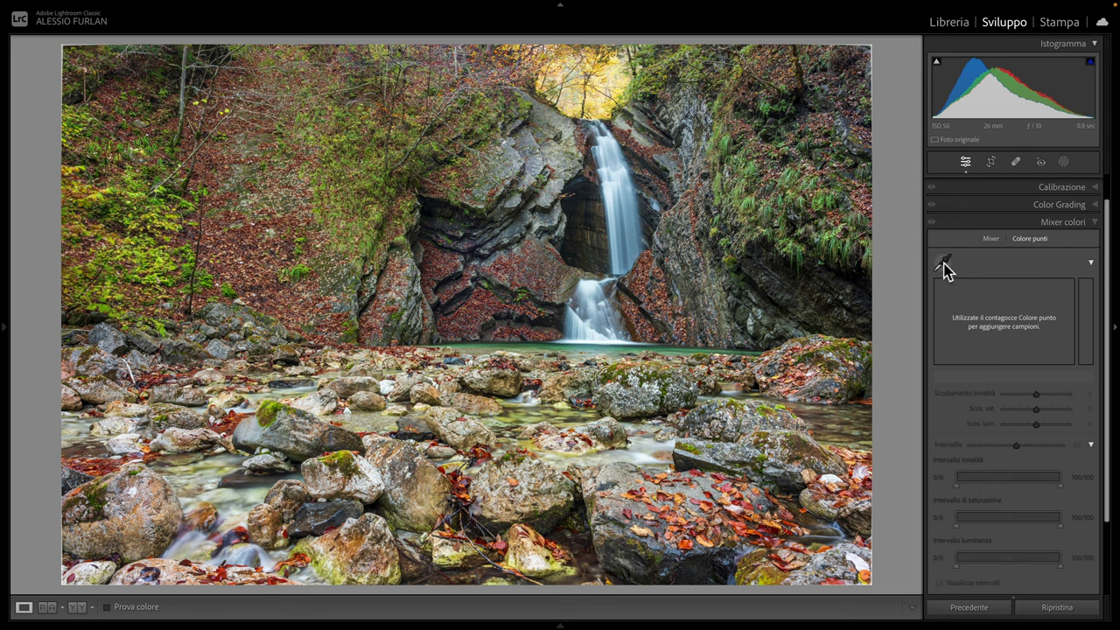
left_click(944, 267)
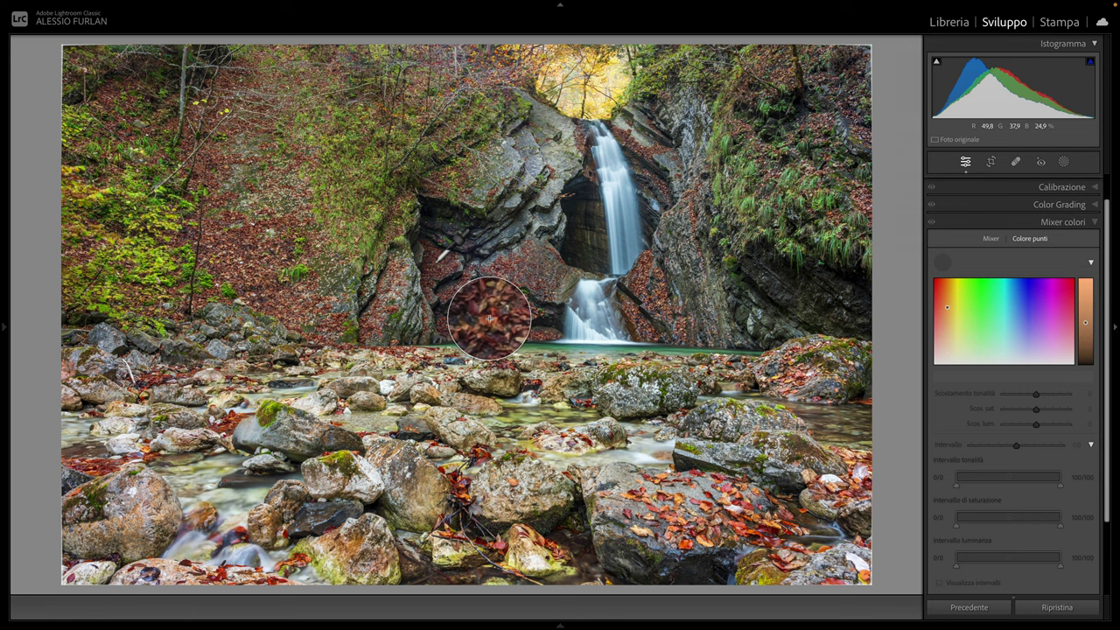
left_click(489, 317)
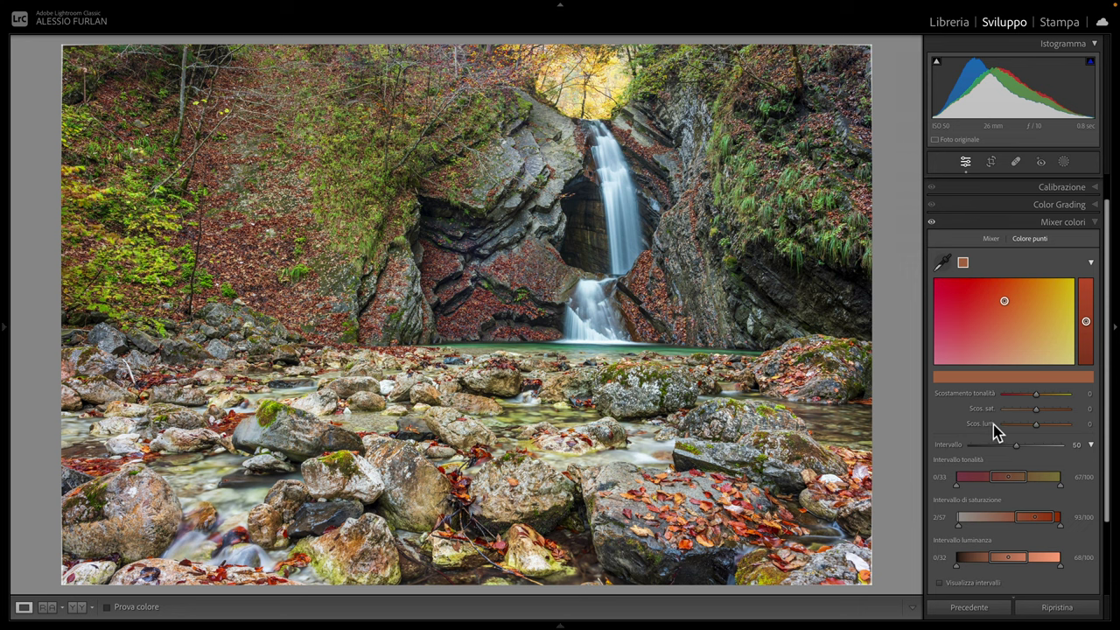
Give the red-leaf sample hue −24, saturation +35, luminance +17 and range 60, tweaking its range handles.
scroll(993, 429, "down", 2)
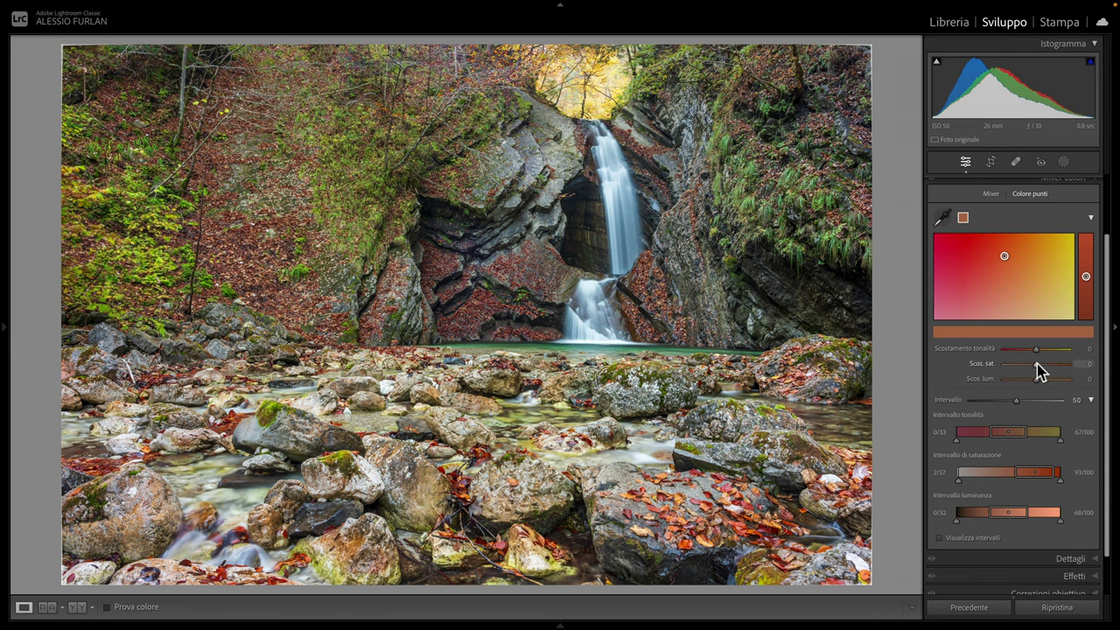
mouse_move(1036, 369)
left_mouse_down()
mouse_move(1065, 368)
mouse_move(1040, 358)
mouse_move(1050, 357)
mouse_move(1042, 382)
mouse_move(1059, 384)
mouse_move(1020, 387)
mouse_move(1043, 388)
left_mouse_up()
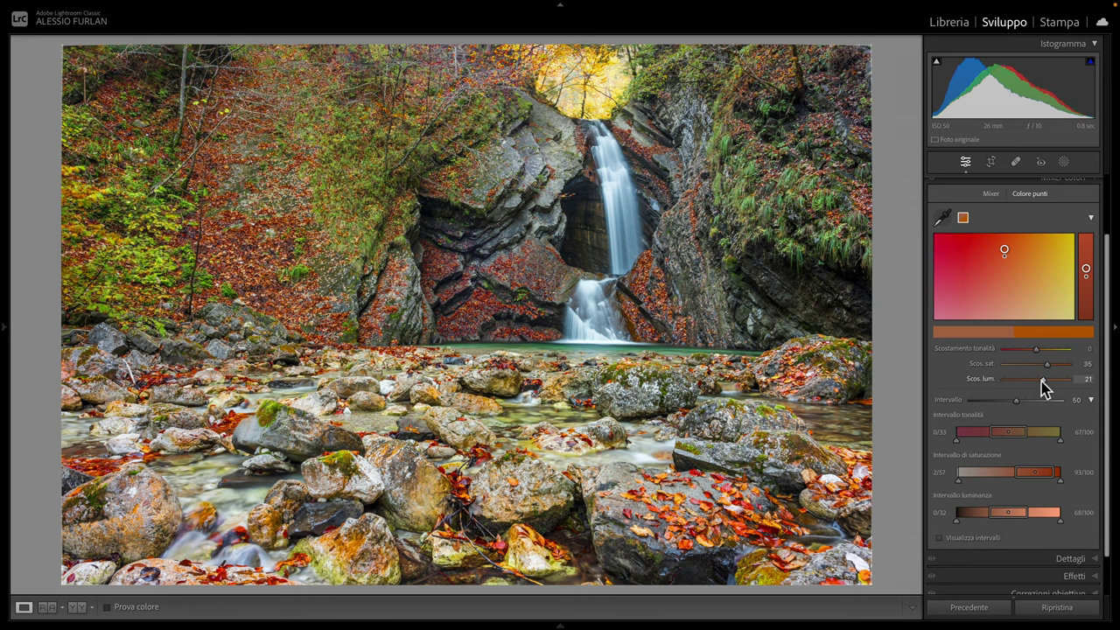
mouse_move(1038, 349)
left_mouse_down()
mouse_move(1049, 349)
mouse_move(1024, 354)
mouse_move(1011, 328)
left_mouse_up()
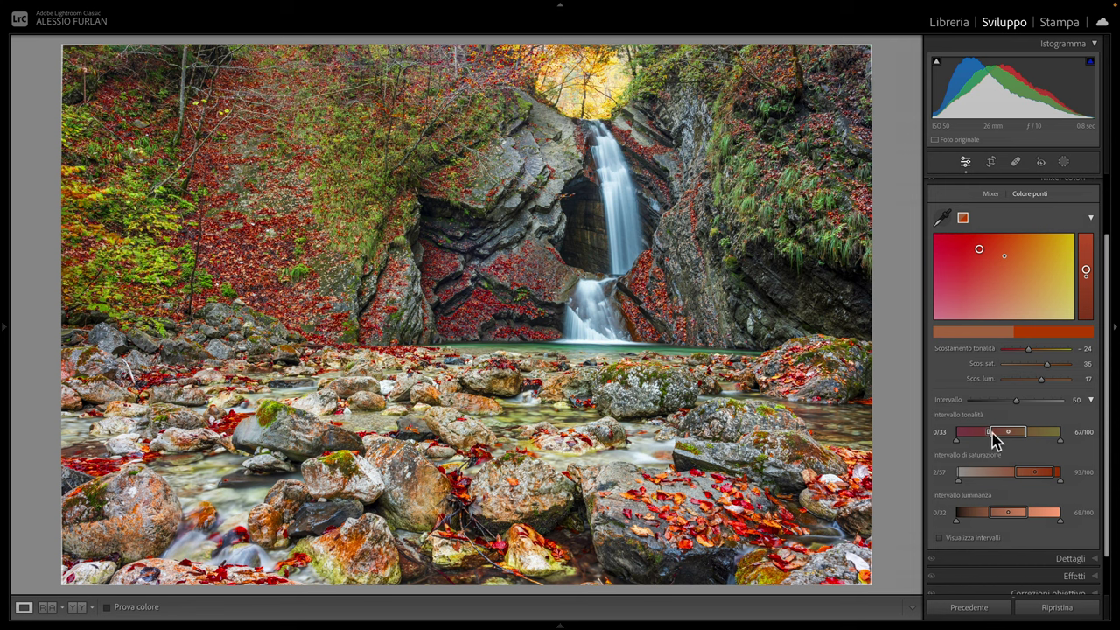
left_click_drag(993, 437, 1003, 438)
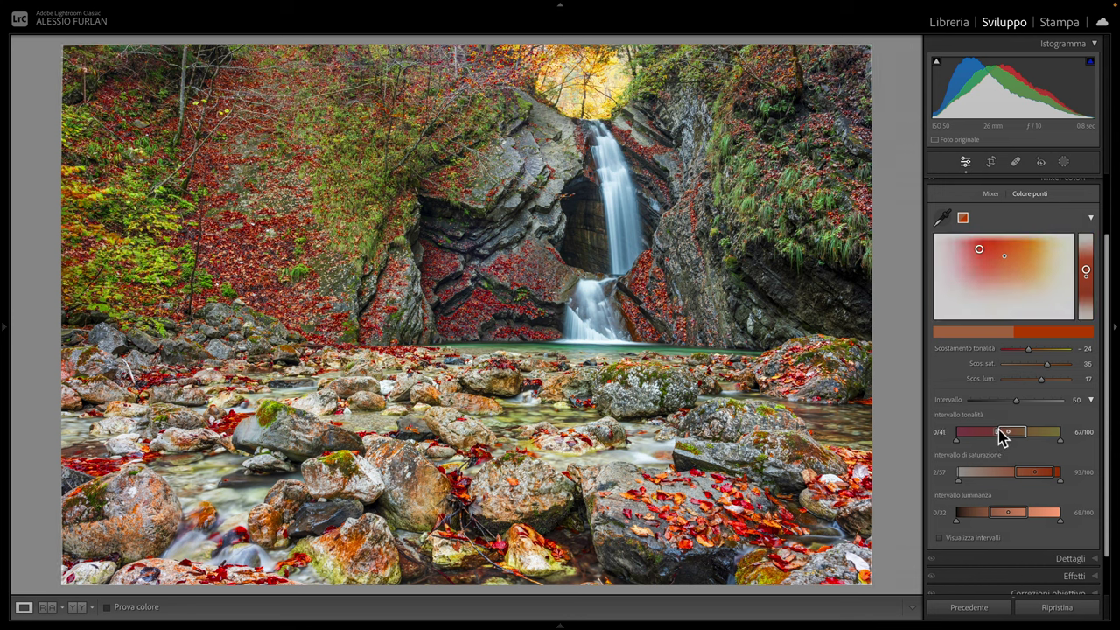
left_click_drag(1002, 437, 1000, 434)
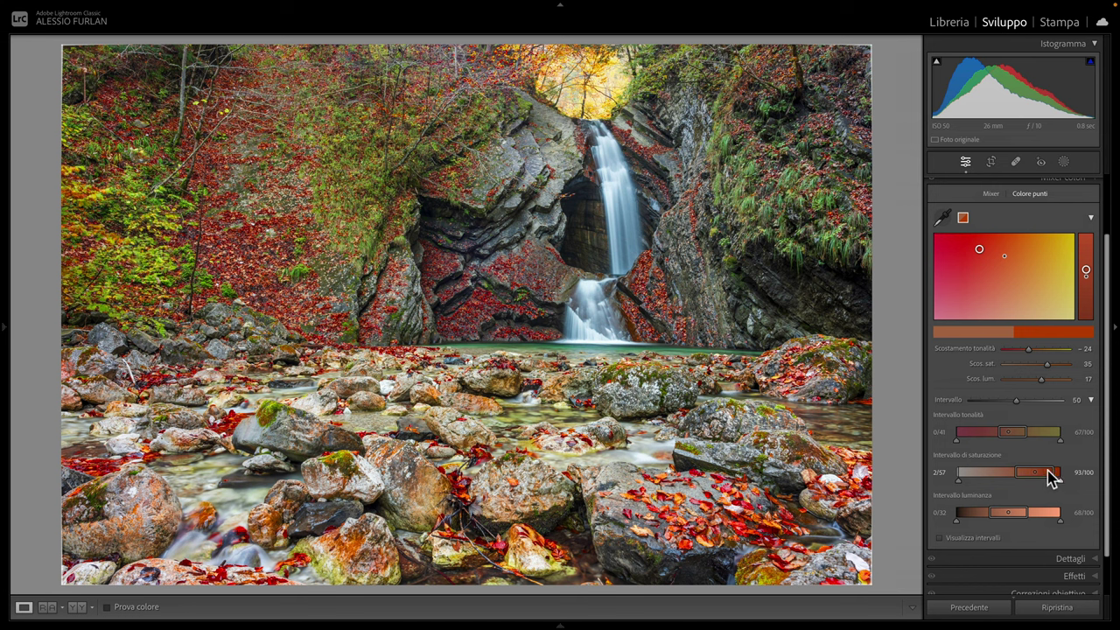
left_click_drag(1052, 477, 1057, 477)
left_click_drag(1032, 518, 1033, 518)
mouse_move(1018, 403)
left_mouse_down()
mouse_move(960, 400)
mouse_move(1047, 407)
mouse_move(1020, 400)
left_mouse_up()
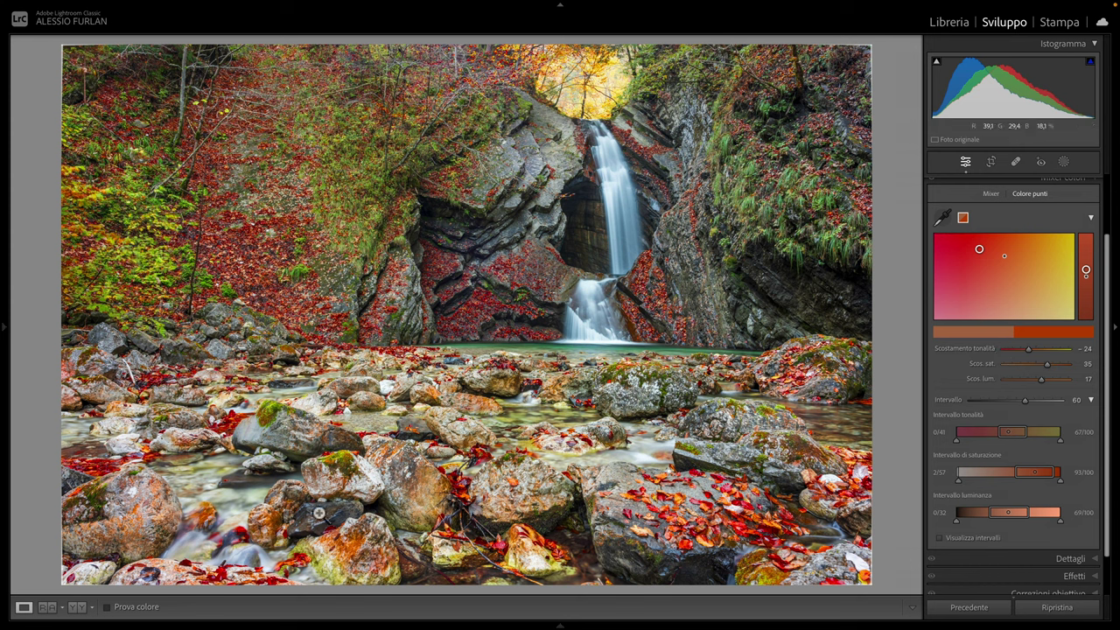
With the range mask shown, widen the red sample's range to 100, then hide the mask.
left_click(941, 538)
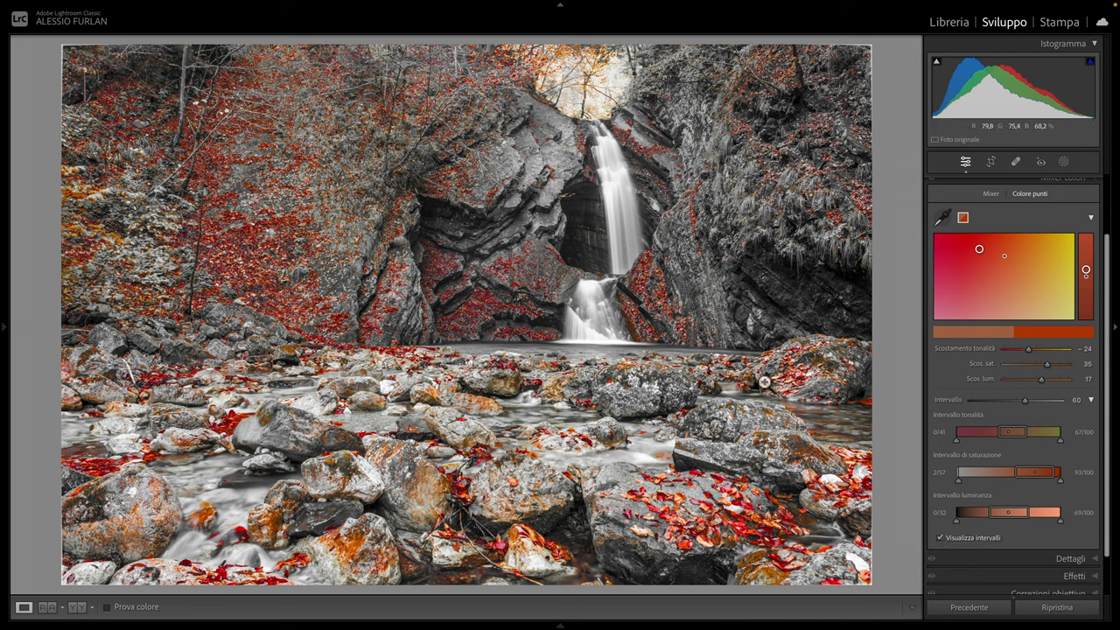
left_click_drag(1029, 405, 941, 408)
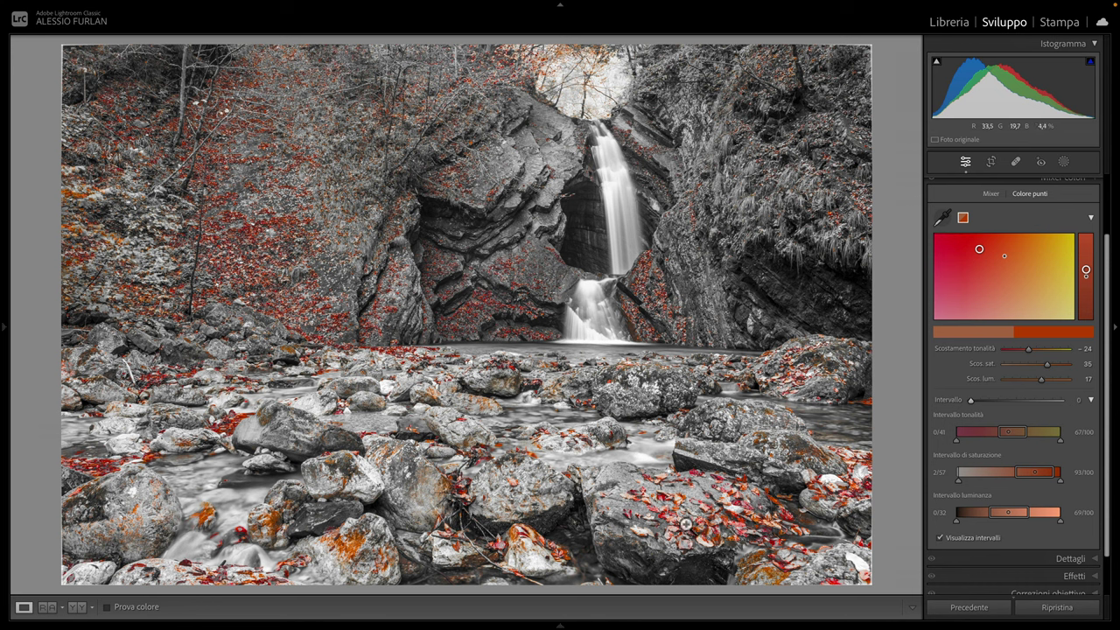
left_click_drag(971, 401, 1068, 405)
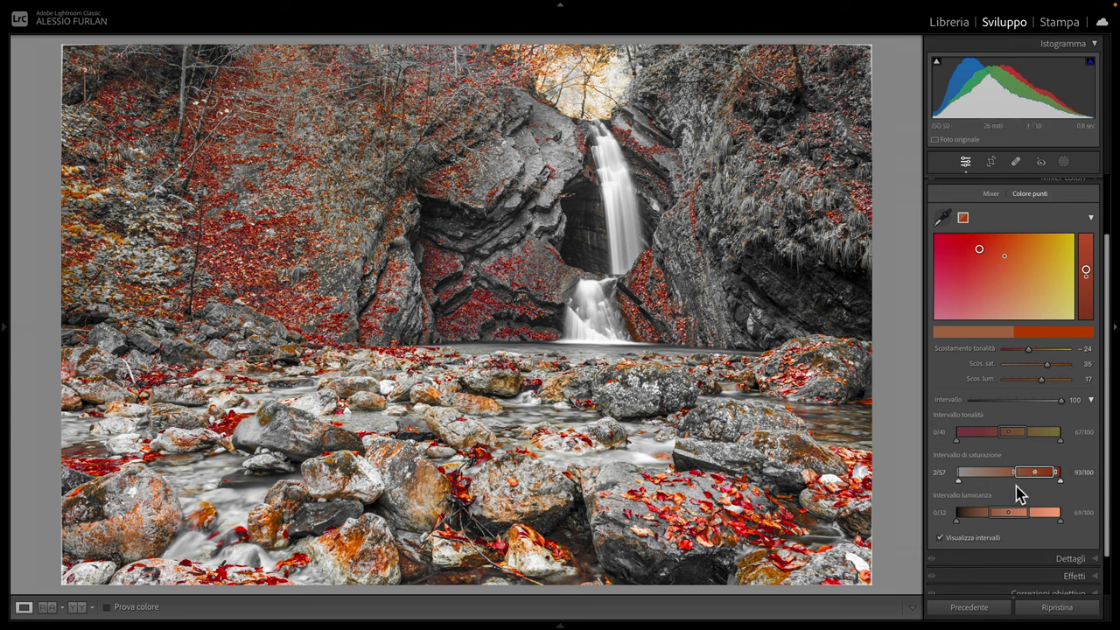
left_click(940, 537)
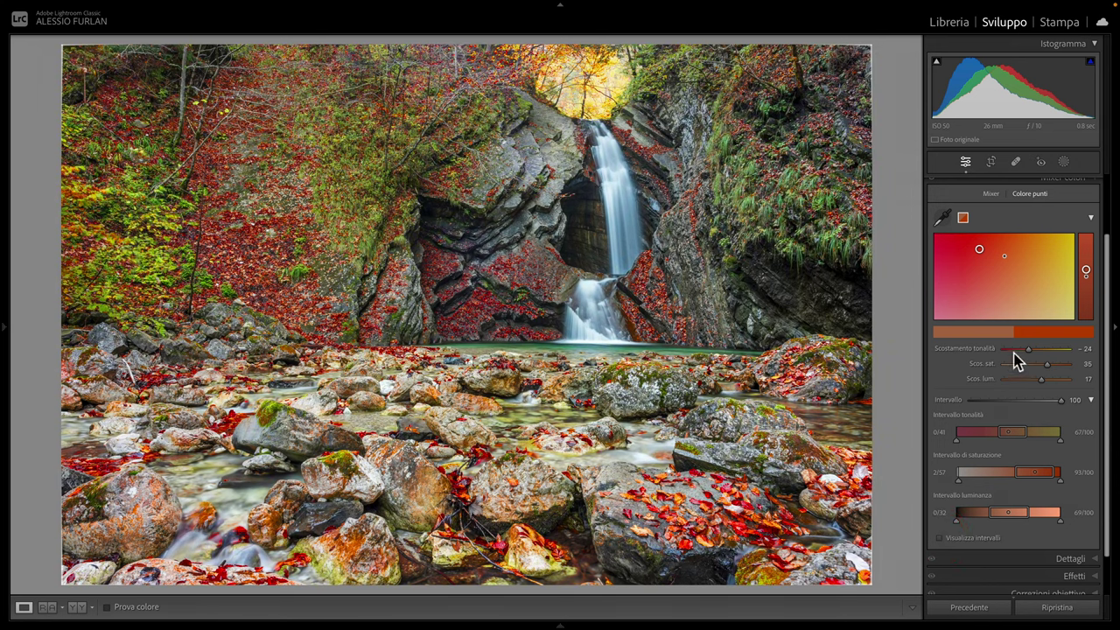
Sample the green moss as a second point colour with hue −99, saturation −68, range 31.
left_click(943, 218)
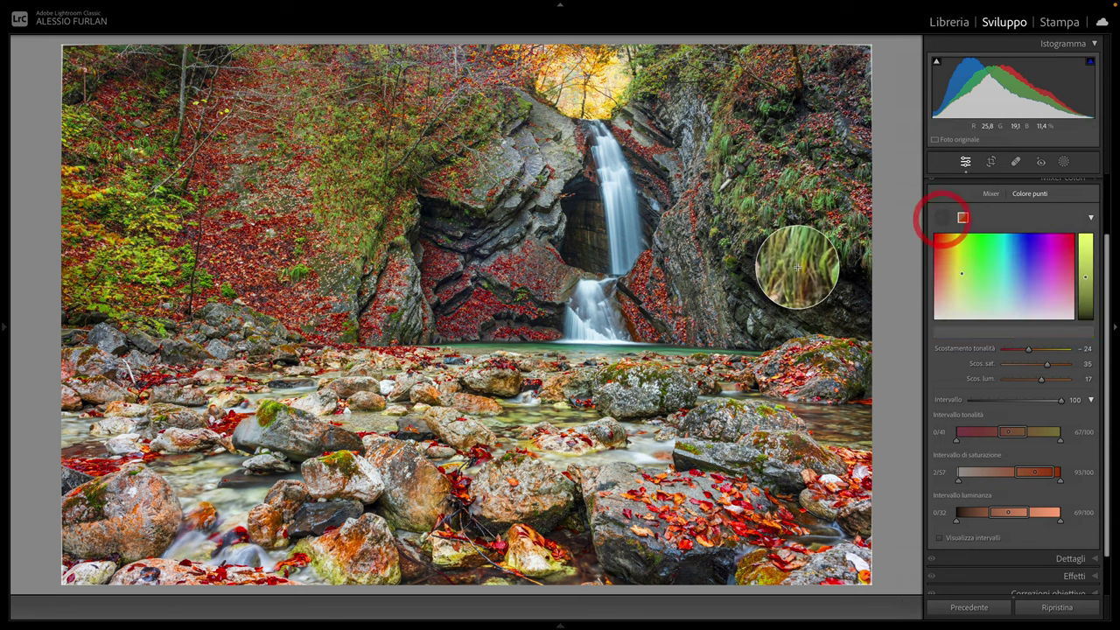
left_click(746, 201)
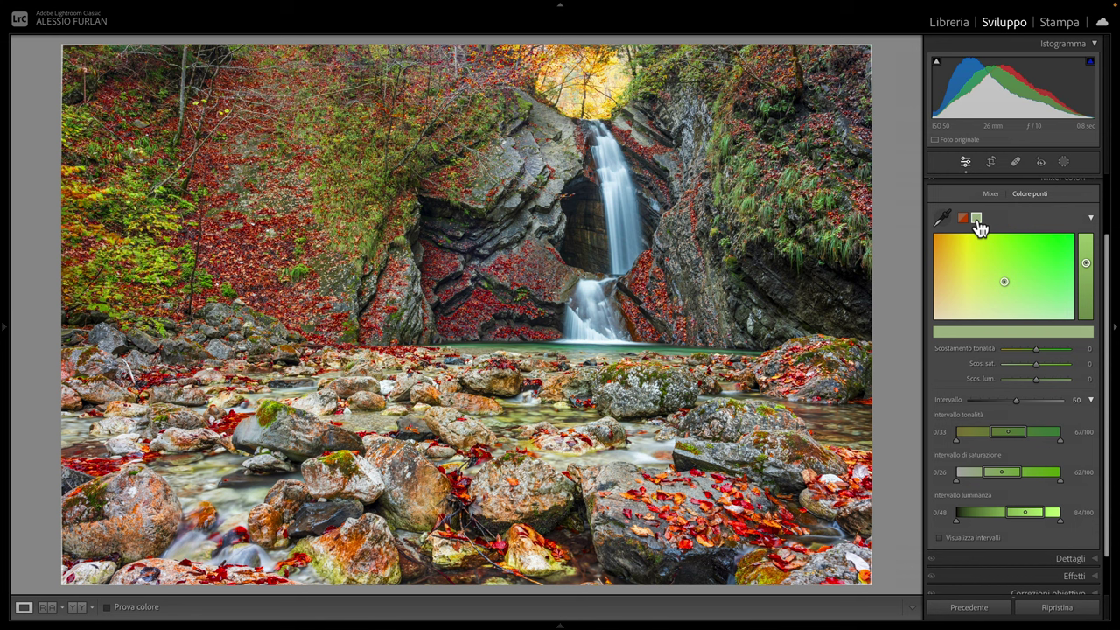
left_click_drag(1015, 401, 999, 400)
left_click_drag(1035, 364, 1016, 364)
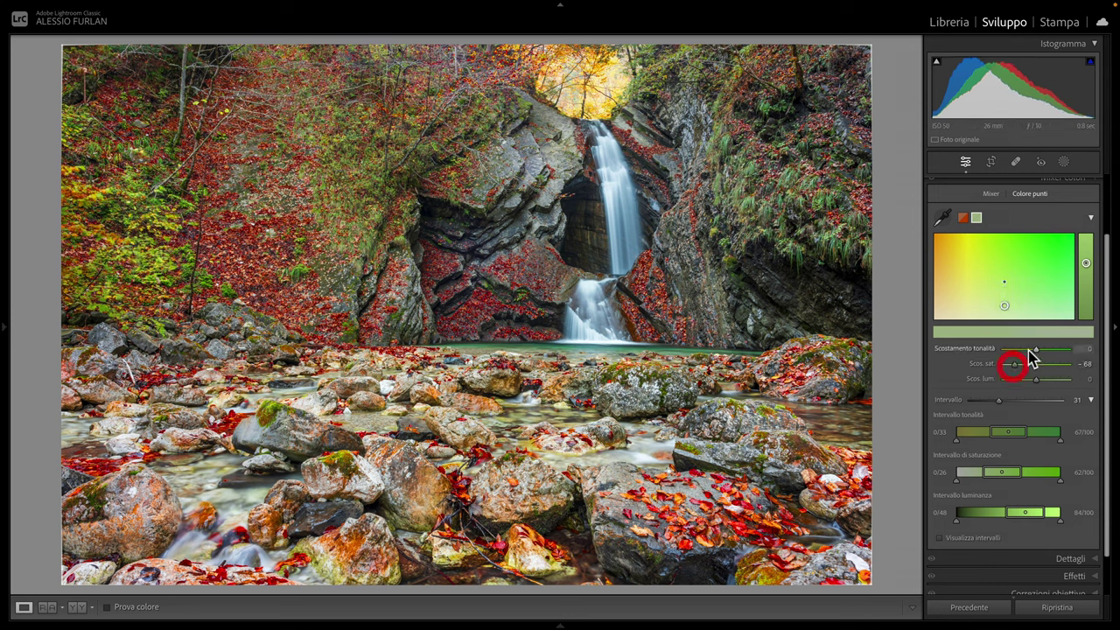
left_click_drag(1036, 349, 1011, 349)
left_click(1002, 354)
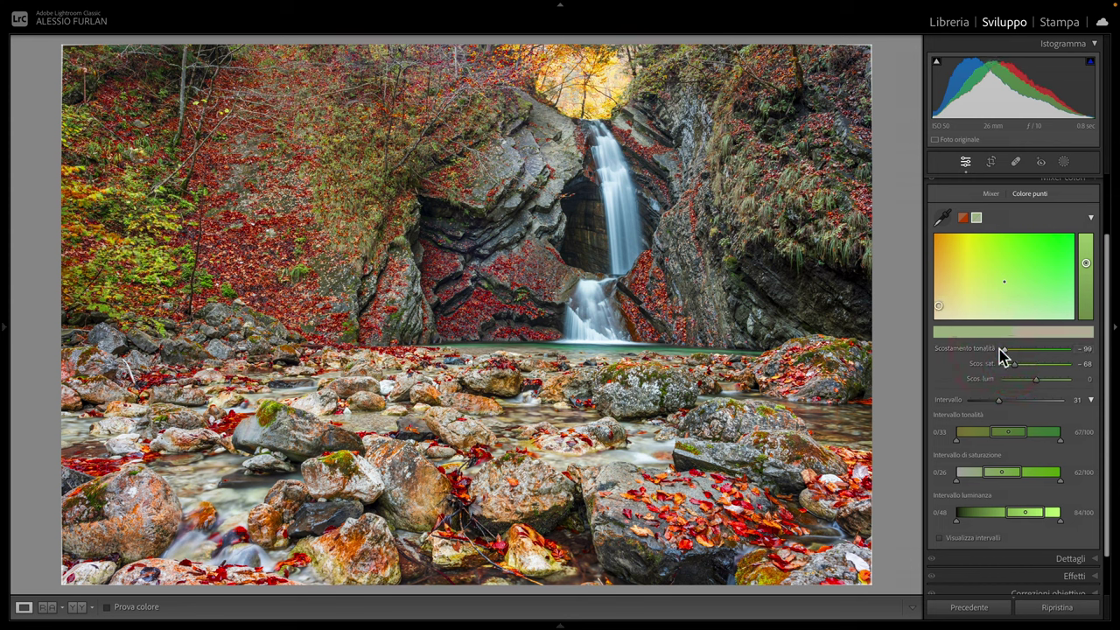
Previewing the mask, raise the green sample's saturation to +61 and narrow its hue range to 4/22–77/100.
left_click(939, 538)
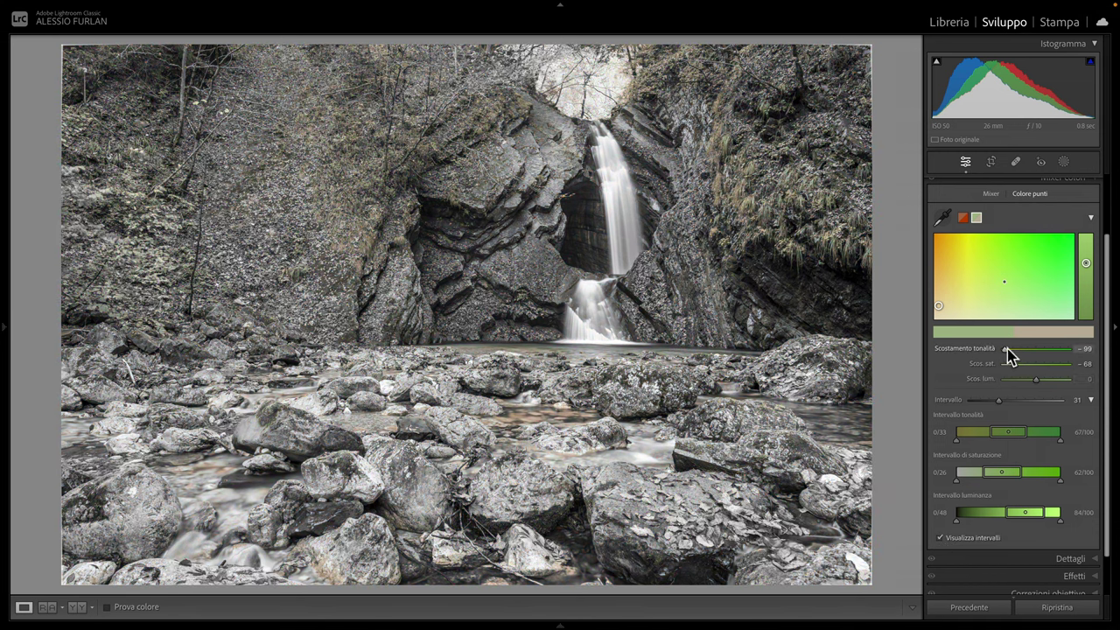
mouse_move(1011, 355)
left_mouse_down()
mouse_move(1069, 359)
mouse_move(1025, 365)
mouse_move(1047, 363)
left_mouse_up()
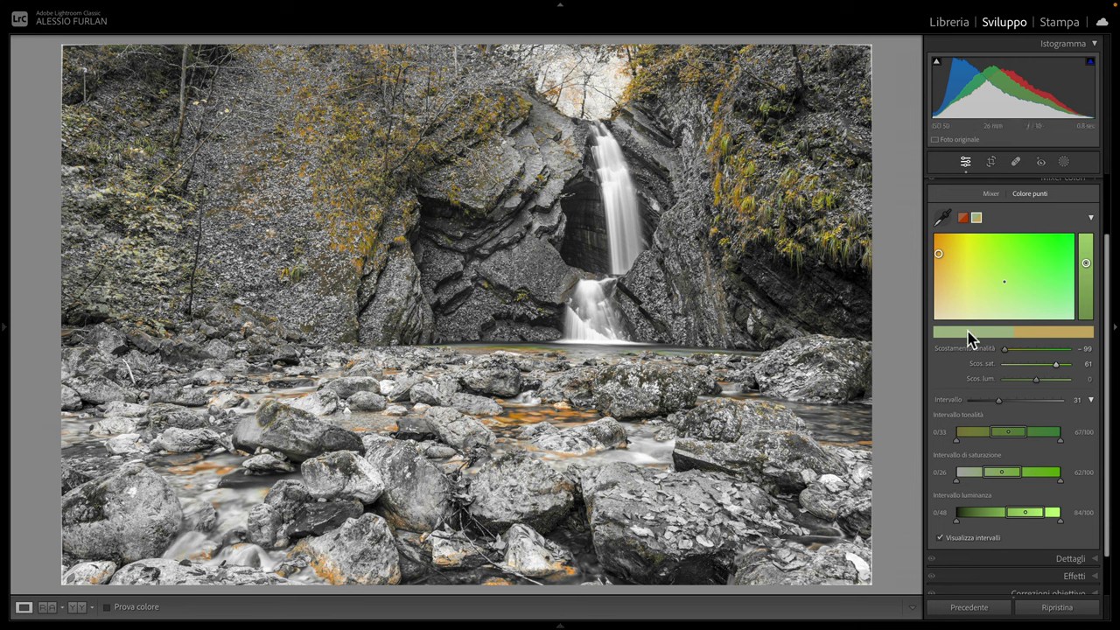
mouse_move(991, 435)
left_mouse_down()
mouse_move(1019, 429)
mouse_move(983, 430)
mouse_move(1039, 438)
mouse_move(1017, 438)
left_mouse_up()
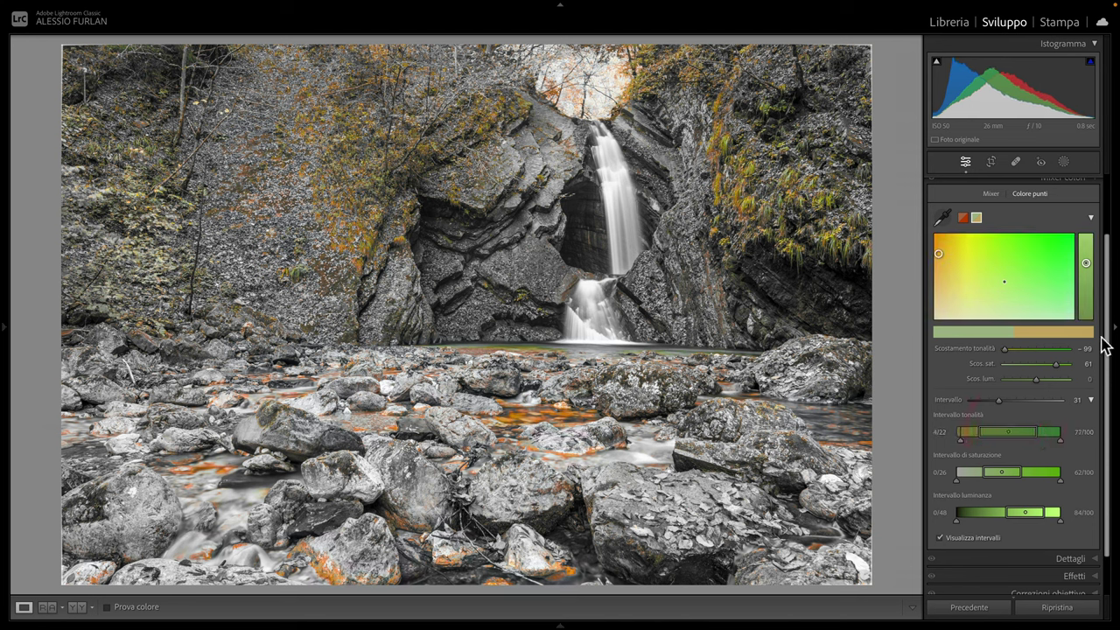
Hide the range mask and drop the green sample's saturation shift to −64.
left_click(940, 537)
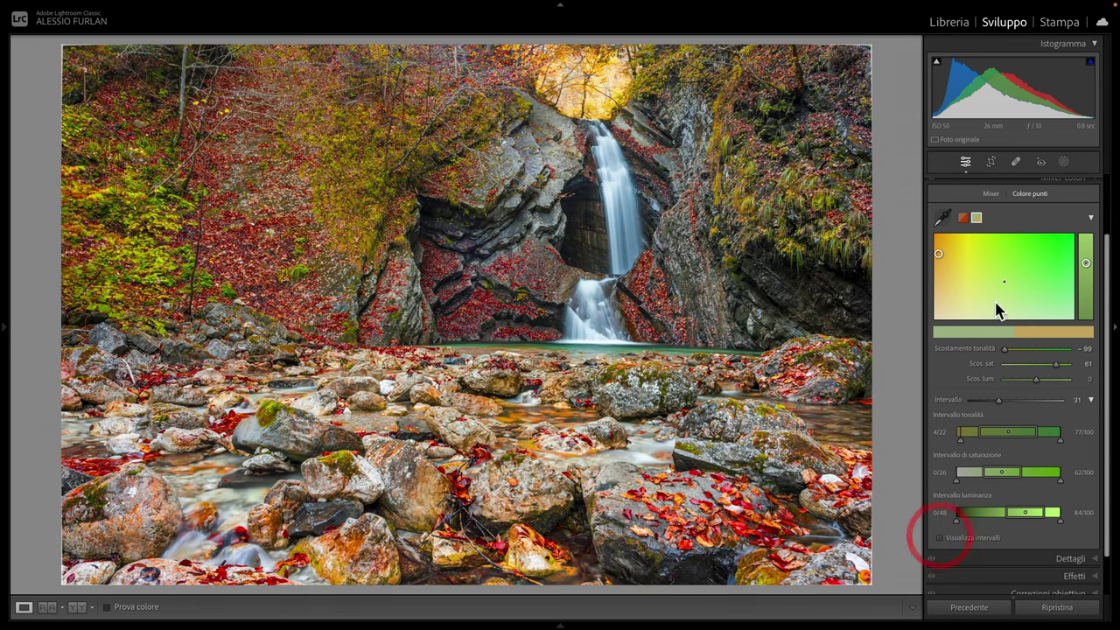
mouse_move(1055, 364)
left_mouse_down()
mouse_move(1005, 364)
mouse_move(1016, 371)
left_mouse_up()
scroll(1029, 518, "down", 1)
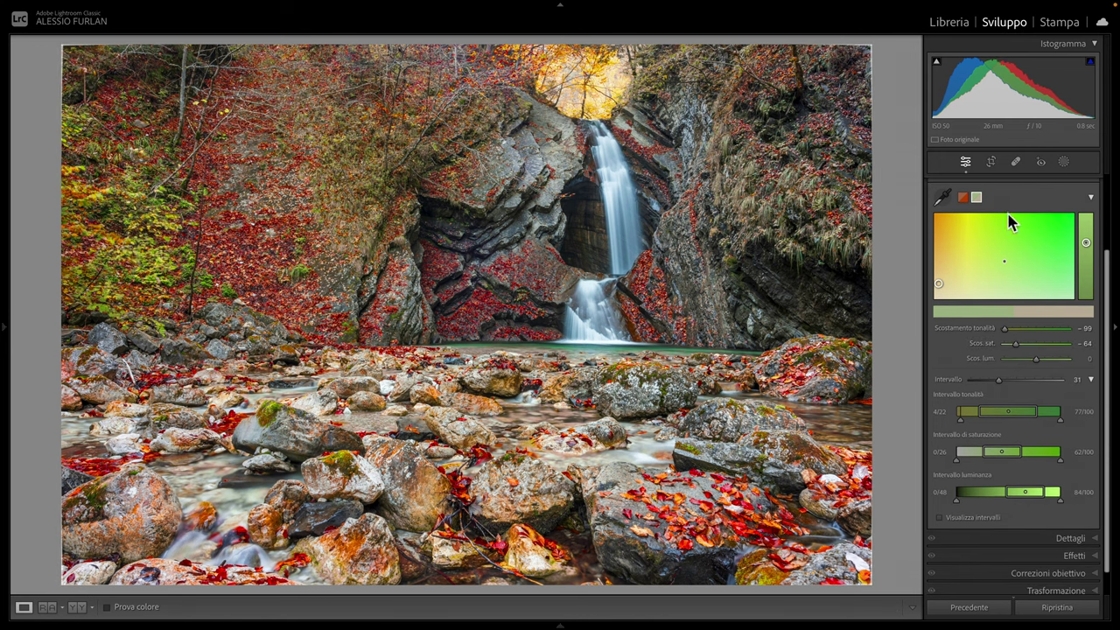
scroll(994, 325, "up", 1)
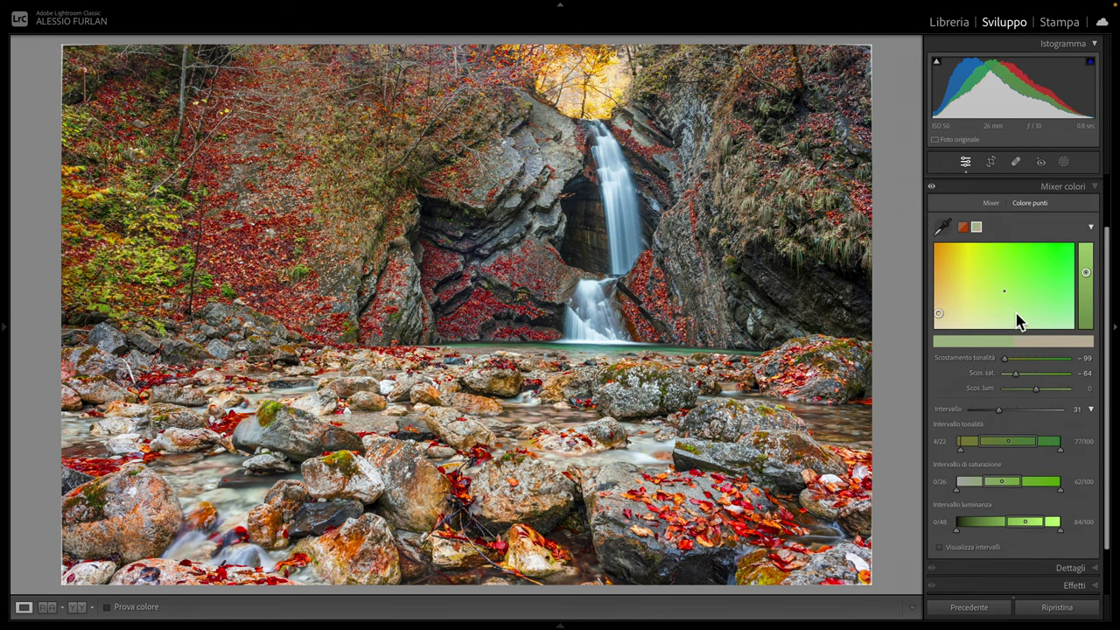